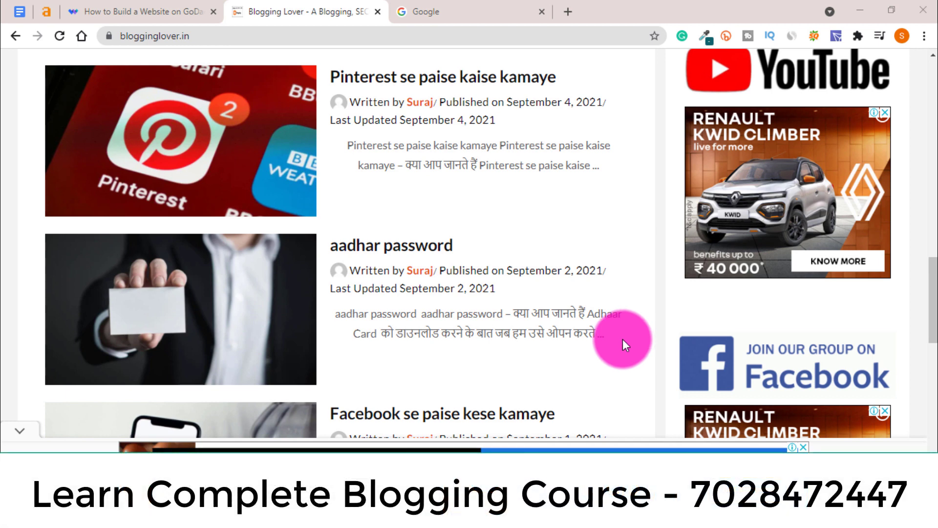
# - Look through the blog's post list to its end and outline the "Reddit se paise kaise kamaye 2021" entry with a temporary red rectangle
pyautogui.scroll(-10, 467, 286)
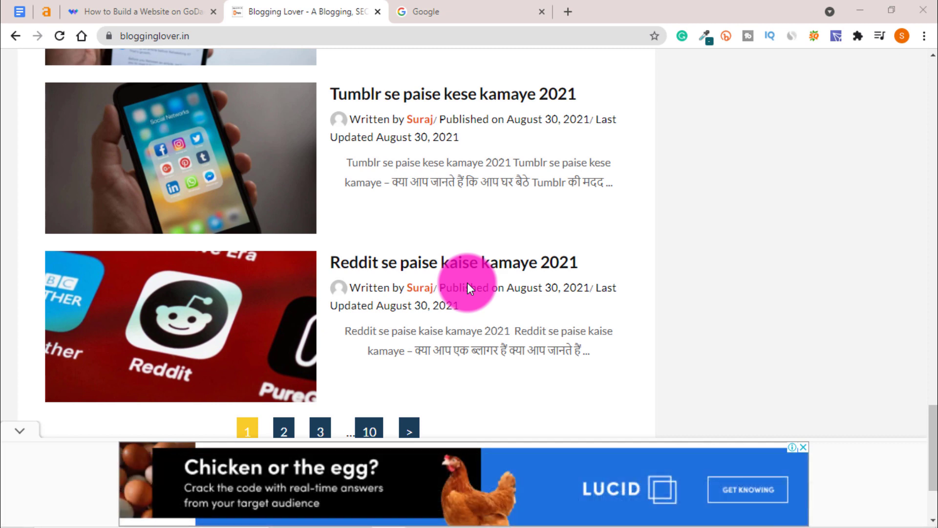
pyautogui.scroll(-1, 448, 251)
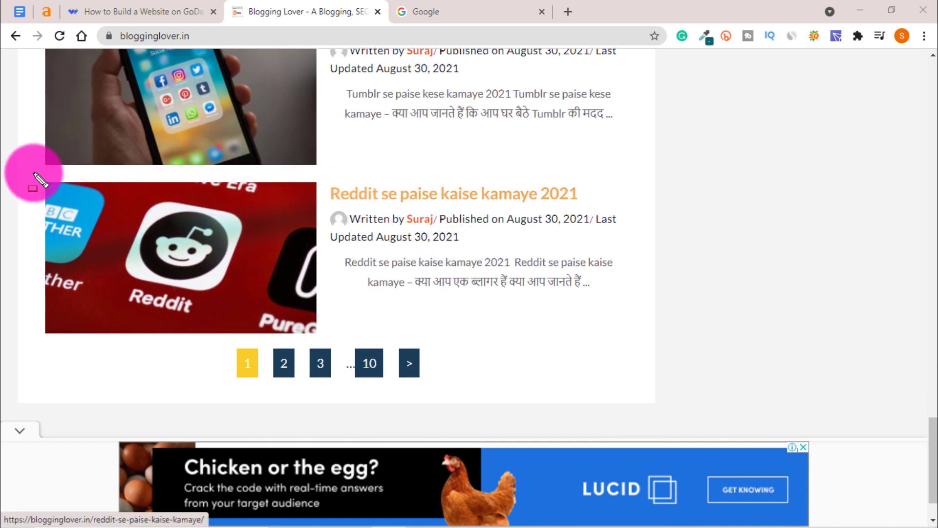
pyautogui.moveTo(15, 165)
pyautogui.mouseDown()
pyautogui.moveTo(84, 199)
pyautogui.moveTo(570, 298)
pyautogui.moveTo(689, 342)
pyautogui.mouseUp()
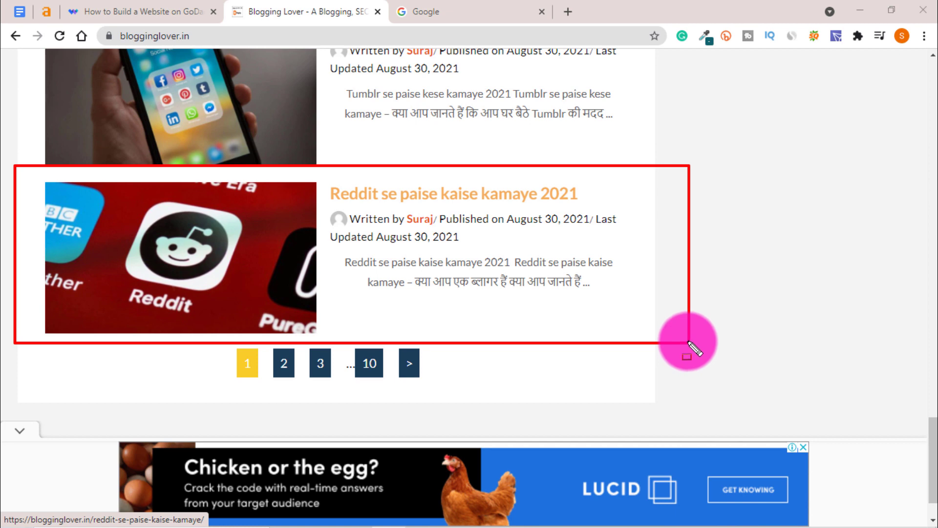
pyautogui.press('Escape')
# - Outline the "Twitter se paise kese kamaye" entry in the blog's post list with a temporary red rectangle
pyautogui.scroll(4, 563, 284)
pyautogui.scroll(1, 560, 281)
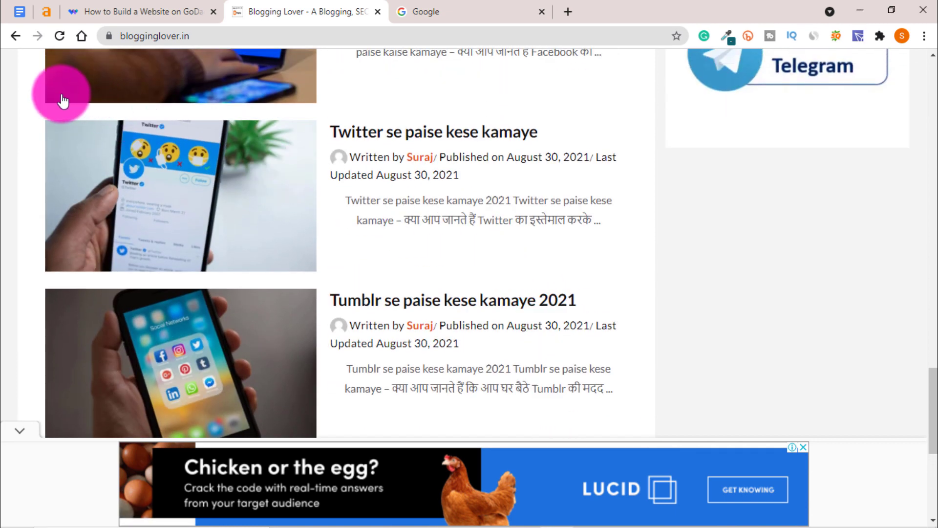
pyautogui.moveTo(19, 108)
pyautogui.mouseDown()
pyautogui.moveTo(494, 249)
pyautogui.moveTo(662, 261)
pyautogui.moveTo(661, 281)
pyautogui.mouseUp()
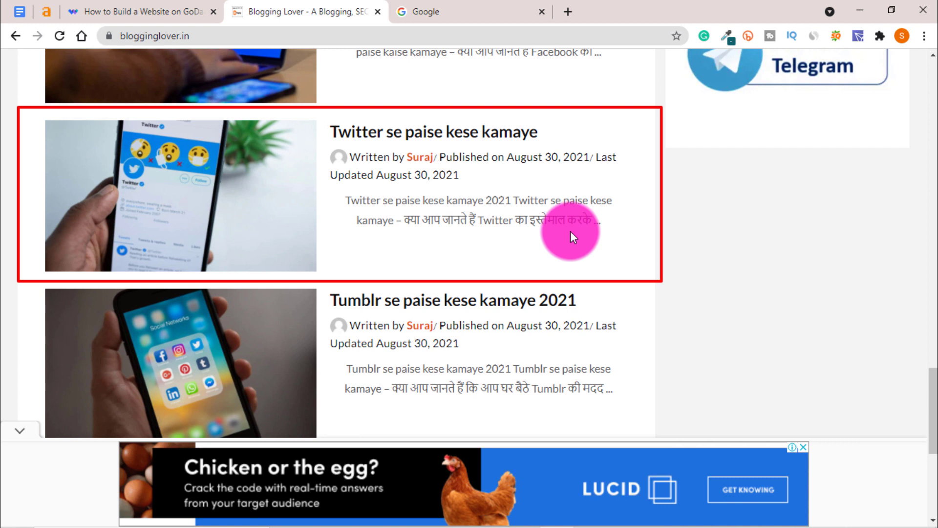
pyautogui.press('Escape')
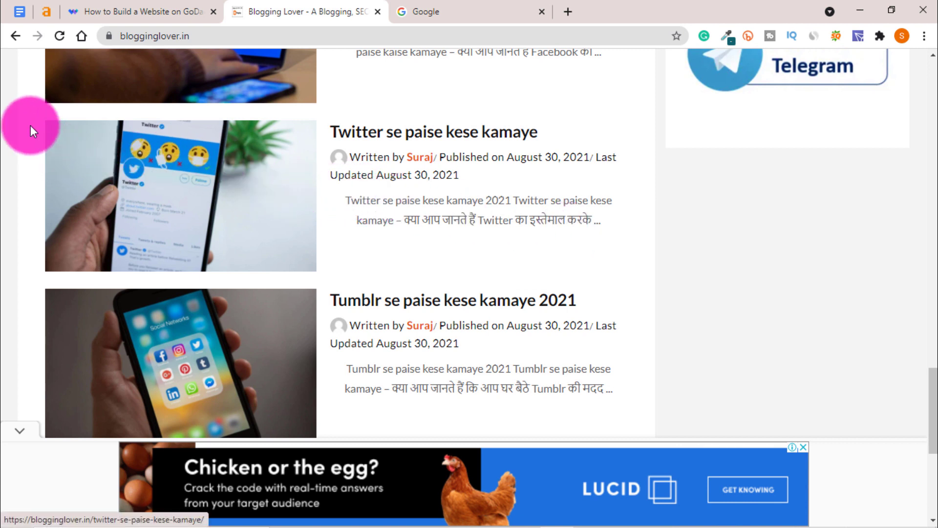
pyautogui.moveTo(26, 108)
pyautogui.mouseDown()
pyautogui.moveTo(78, 141)
pyautogui.moveTo(593, 275)
pyautogui.moveTo(661, 280)
pyautogui.mouseUp()
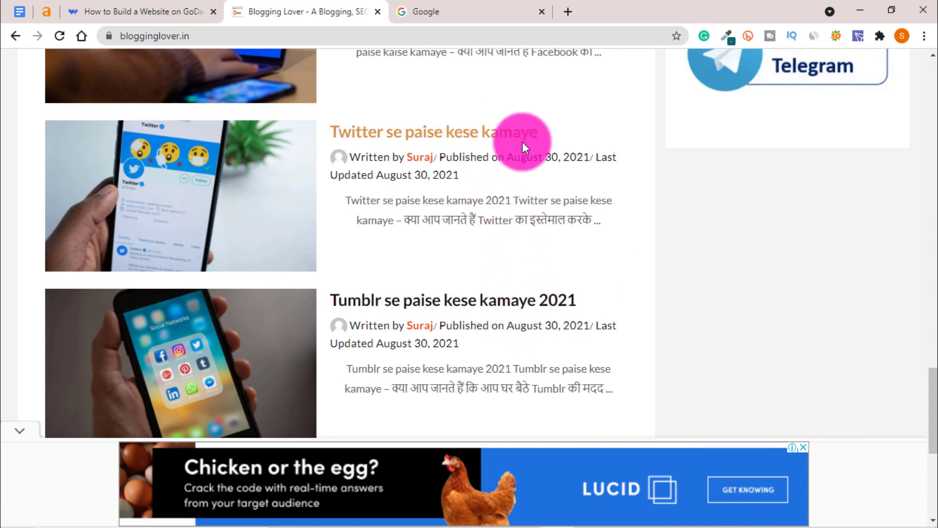
# - Switch to the open Google page and search by voice for "how to make a website"
pyautogui.click(457, 7)
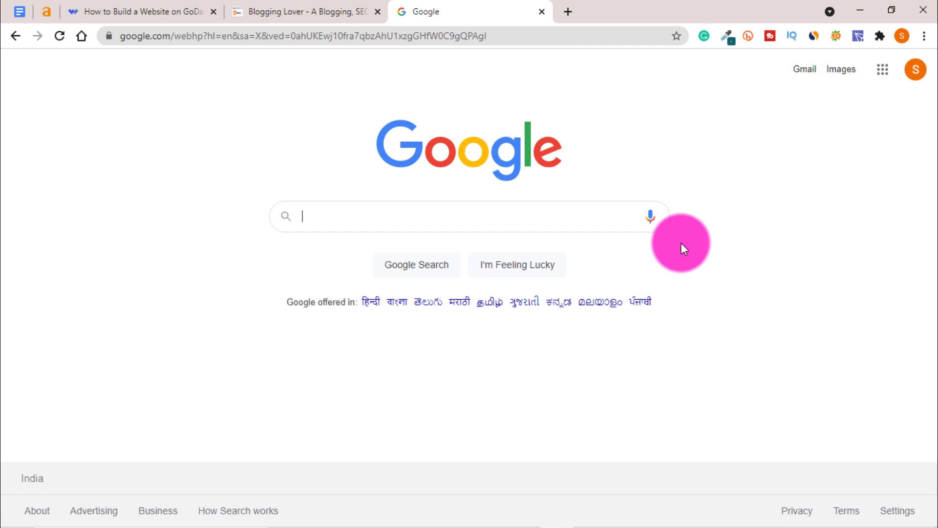
pyautogui.click(651, 216)
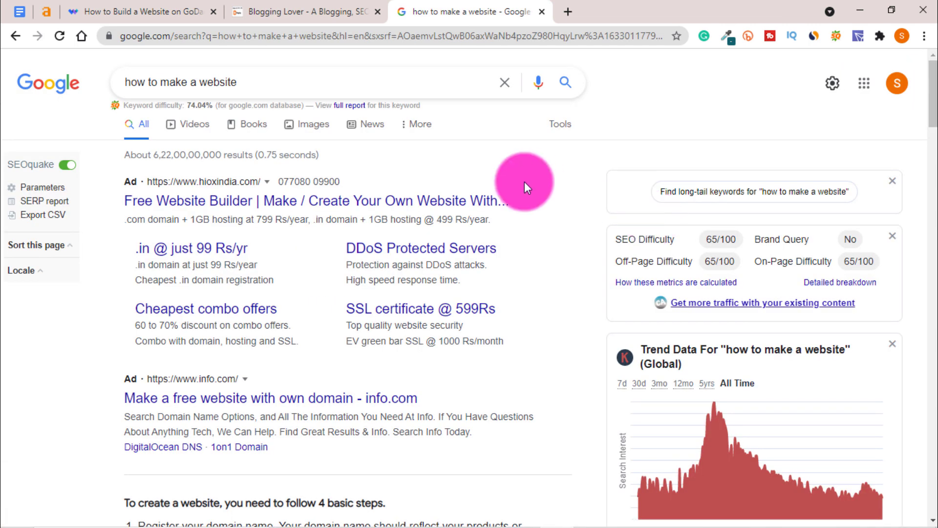
pyautogui.moveTo(246, 84); pyautogui.dragTo(123, 85)
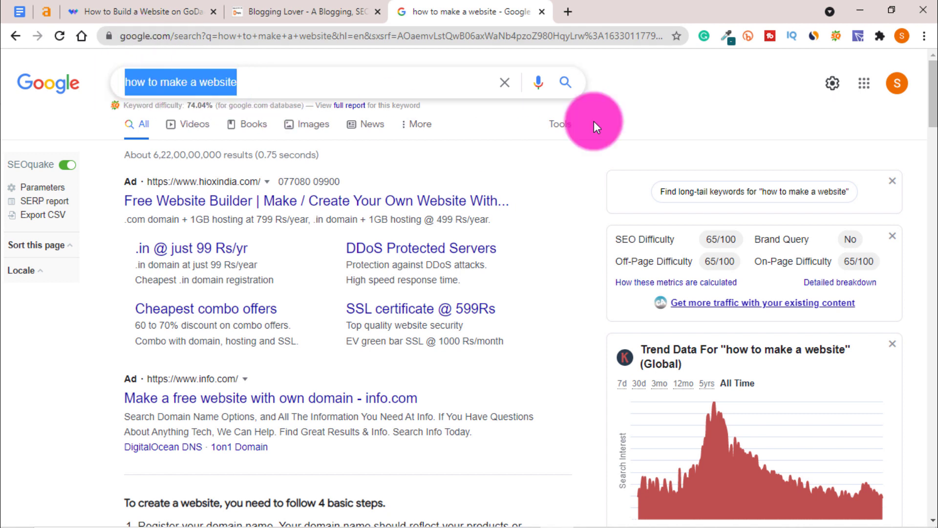
pyautogui.click(658, 112)
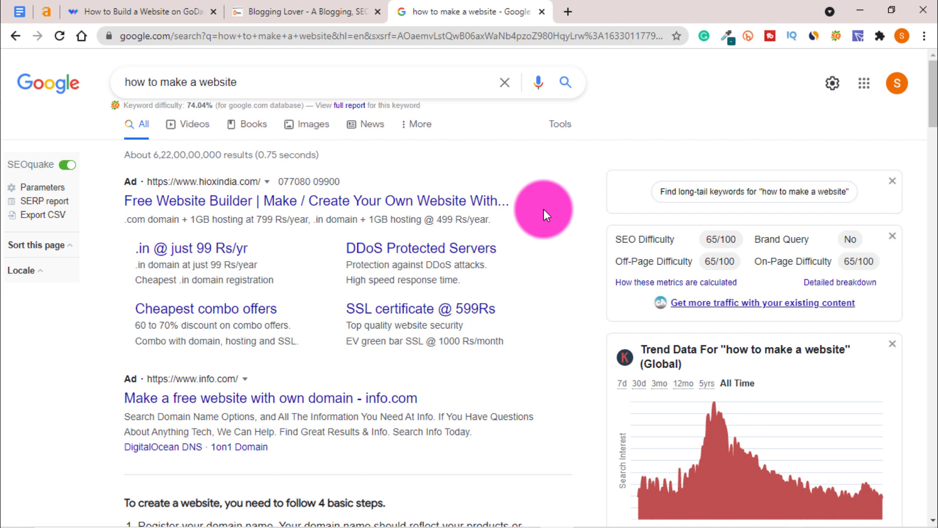
# - Examine the ads, featured snippet, videos and ranked sites in the results for "how to make a website"
pyautogui.scroll(-4, 543, 209)
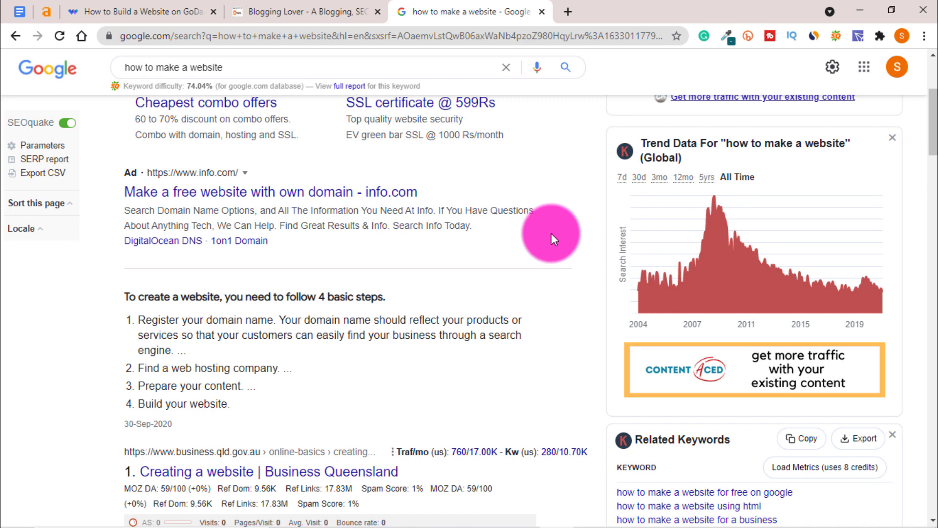
pyautogui.scroll(2, 551, 233)
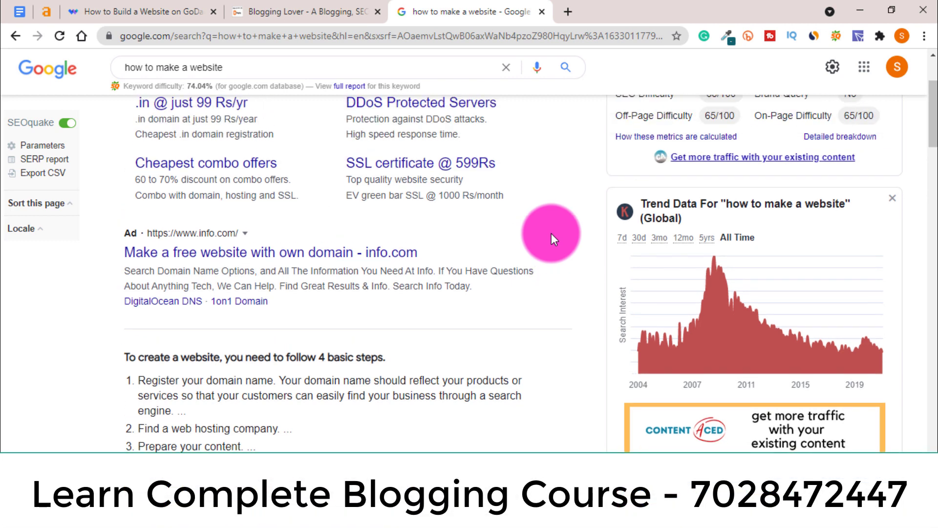
pyautogui.scroll(3, 551, 233)
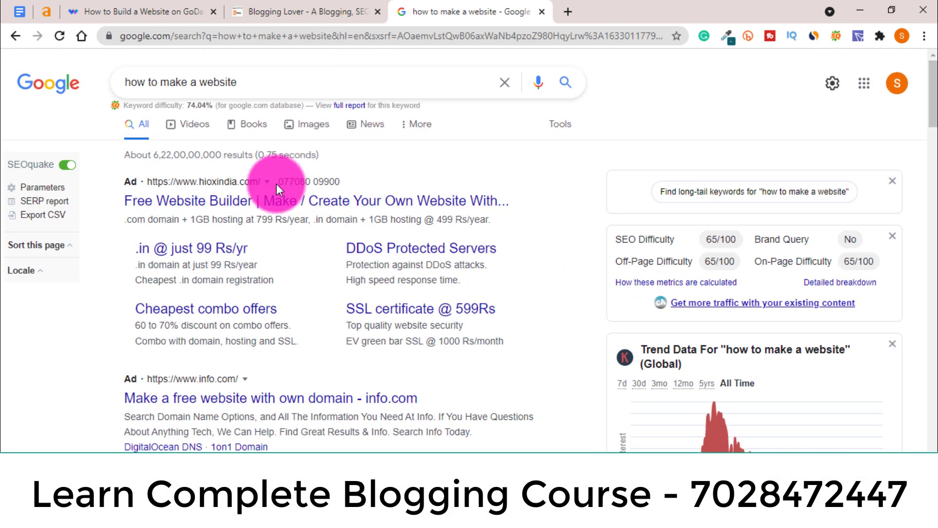
pyautogui.scroll(-5, 556, 265)
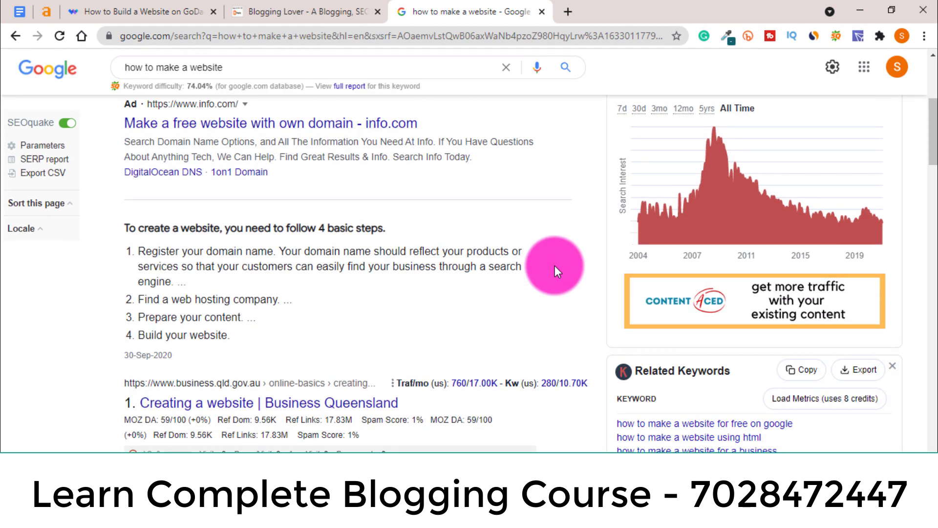
pyautogui.scroll(-4, 555, 265)
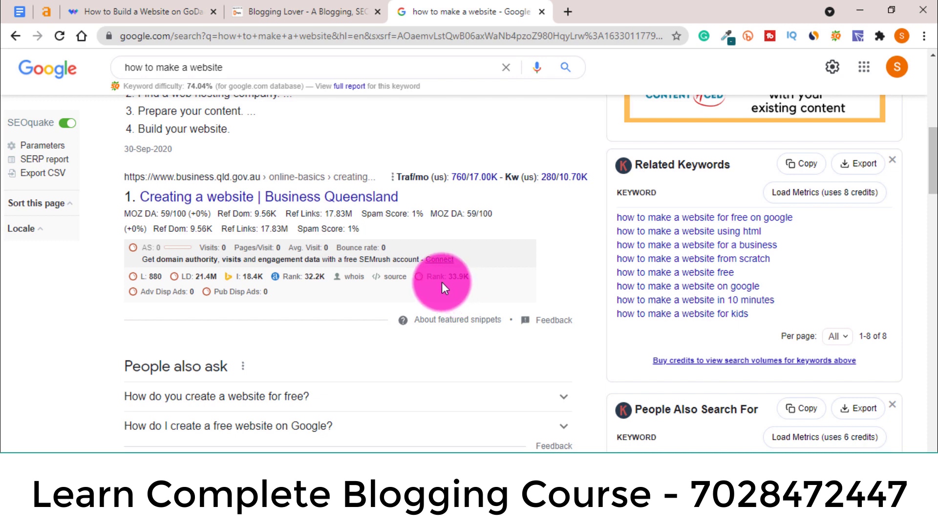
pyautogui.scroll(-1, 442, 282)
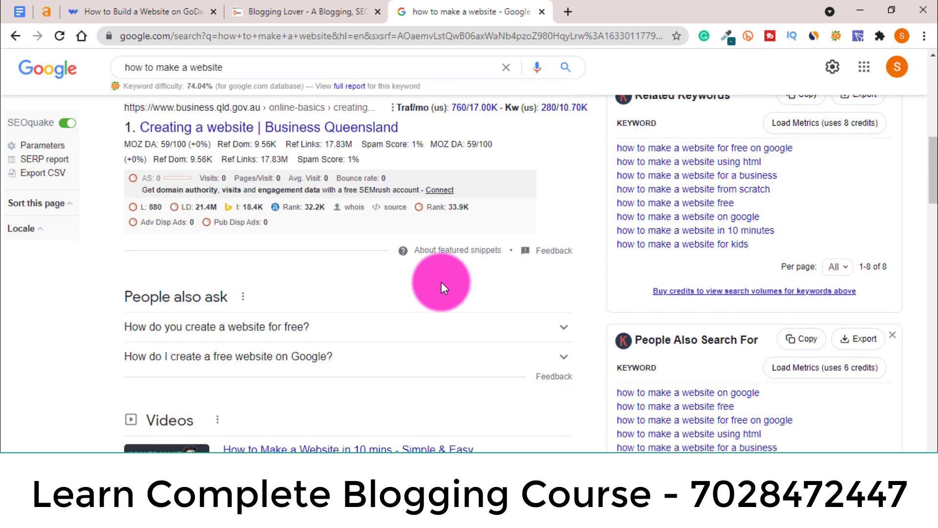
pyautogui.scroll(-1, 441, 282)
pyautogui.scroll(-8, 441, 283)
pyautogui.scroll(15, 441, 282)
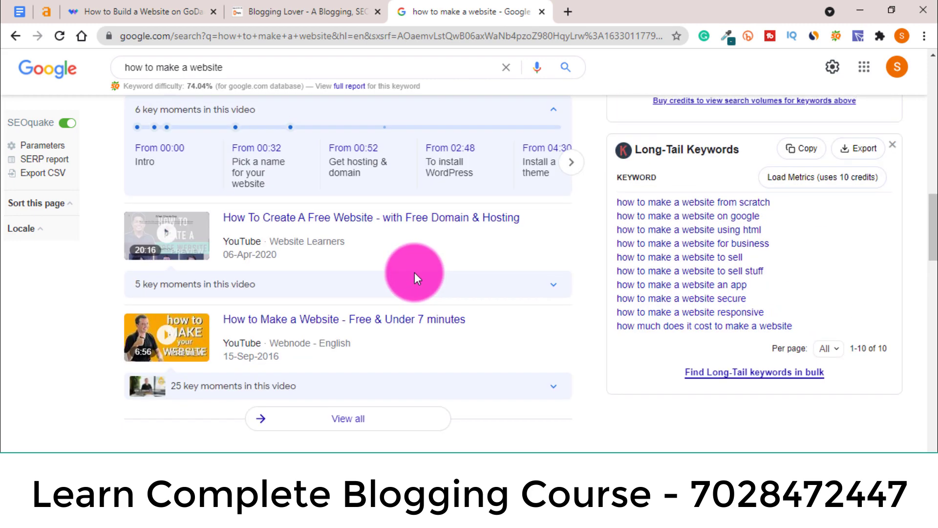
pyautogui.scroll(3, 339, 225)
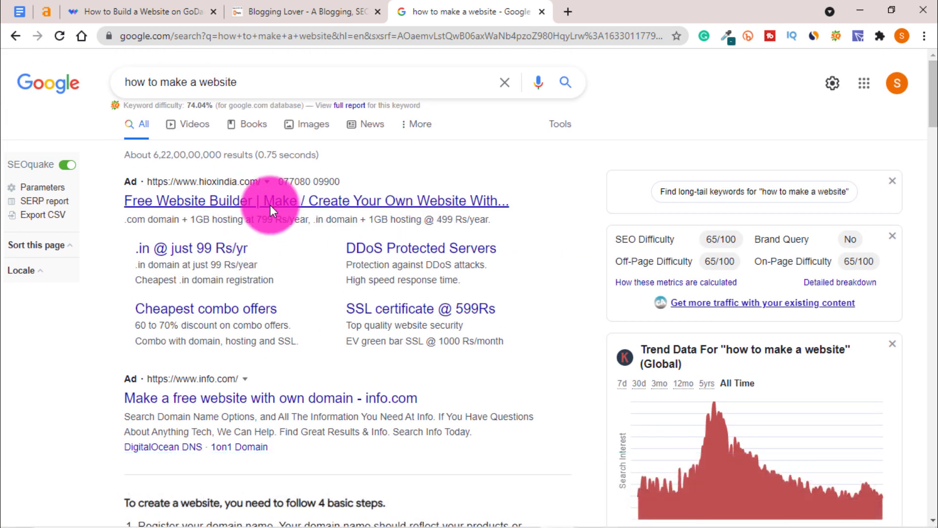
pyautogui.scroll(-1, 283, 215)
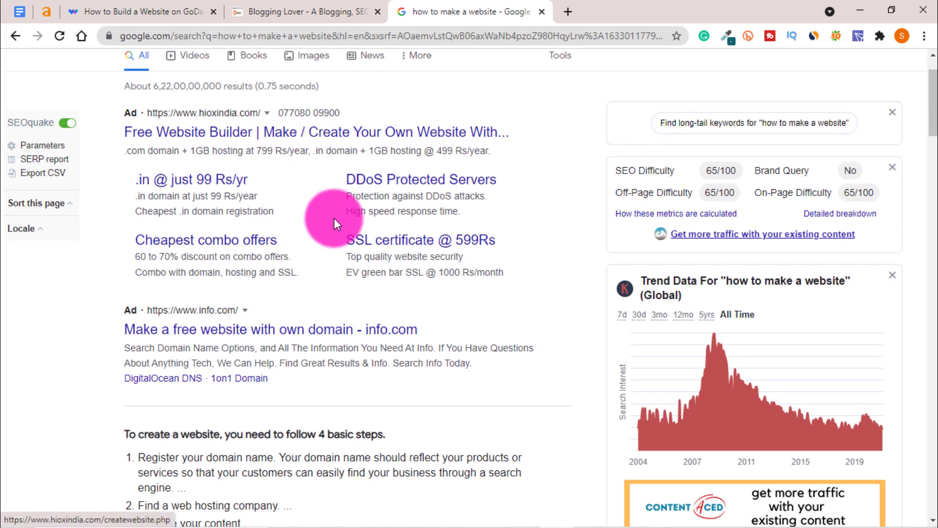
pyautogui.scroll(-3, 334, 221)
pyautogui.scroll(1, 333, 225)
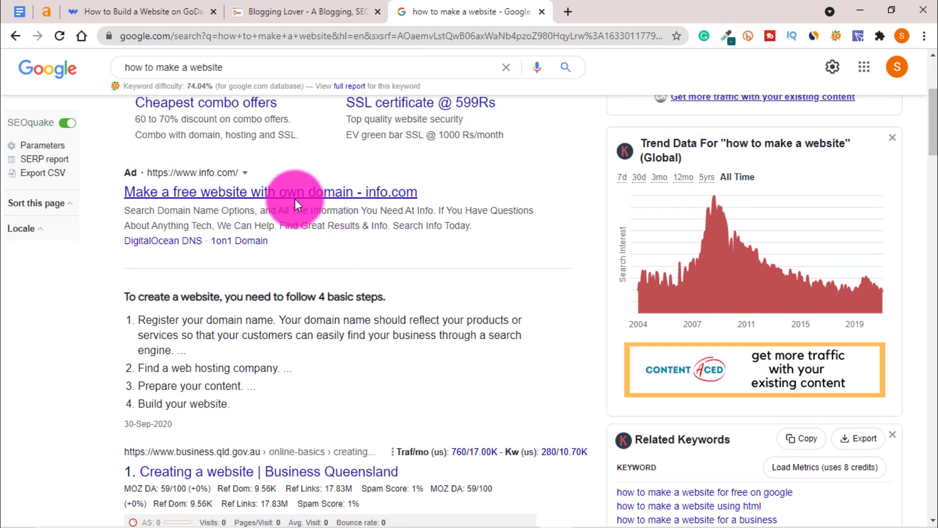
pyautogui.scroll(-15, 370, 233)
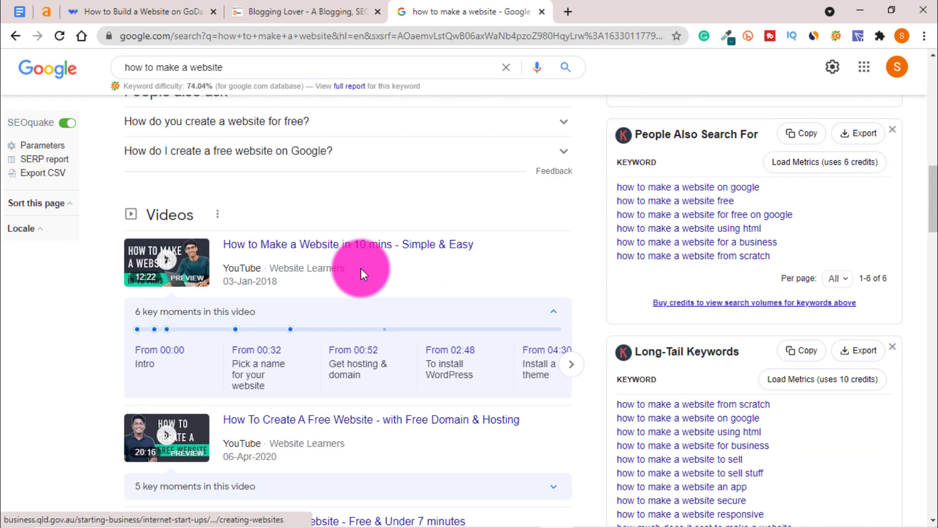
pyautogui.scroll(-5, 361, 268)
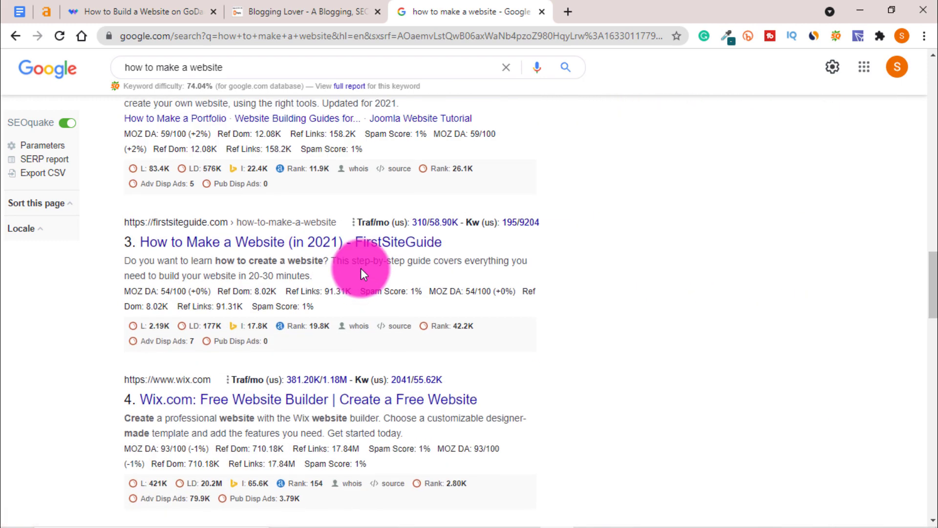
pyautogui.scroll(3, 221, 115)
pyautogui.scroll(4, 220, 116)
# - Search for the suggested query "how to make a website free" and review the ads and ranked sites in its results
pyautogui.click(250, 63)
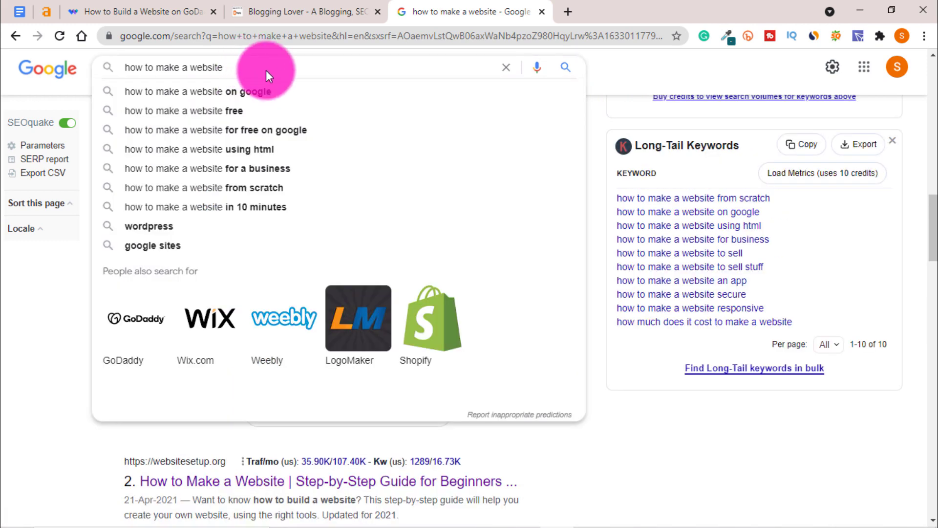
pyautogui.click(261, 109)
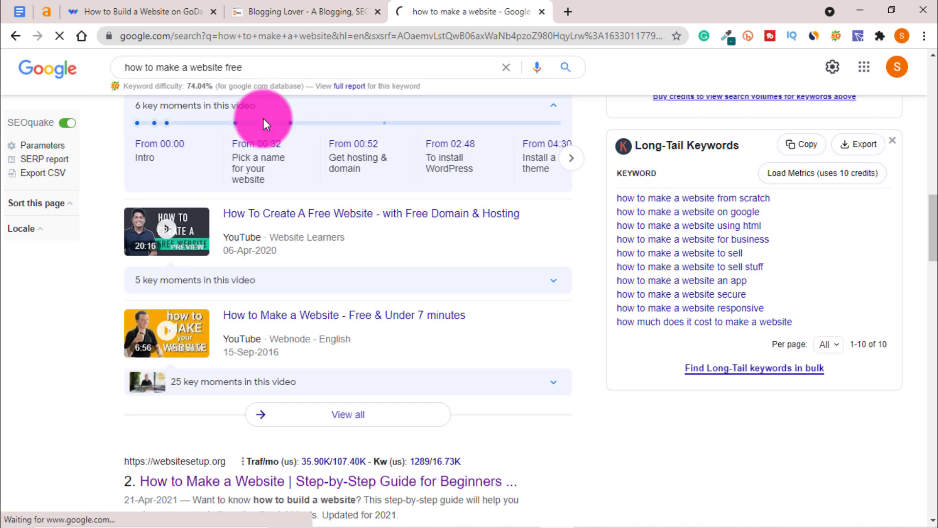
pyautogui.scroll(-4, 351, 231)
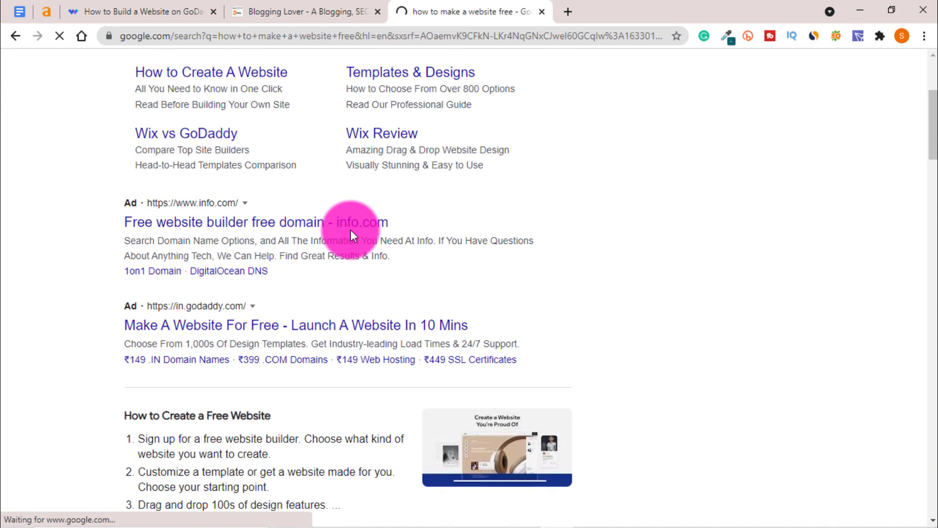
pyautogui.scroll(-3, 350, 233)
pyautogui.scroll(-5, 349, 235)
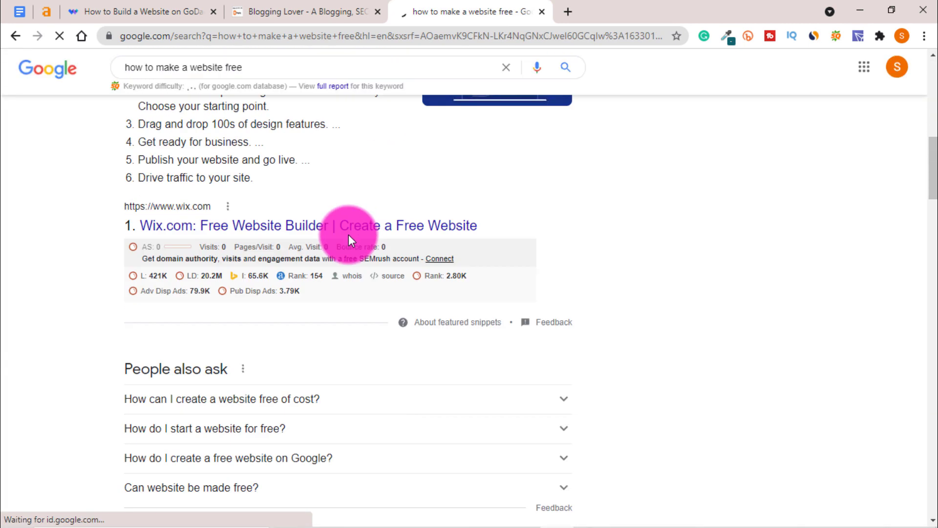
pyautogui.scroll(1, 349, 222)
pyautogui.scroll(-1, 337, 223)
pyautogui.scroll(-10, 337, 229)
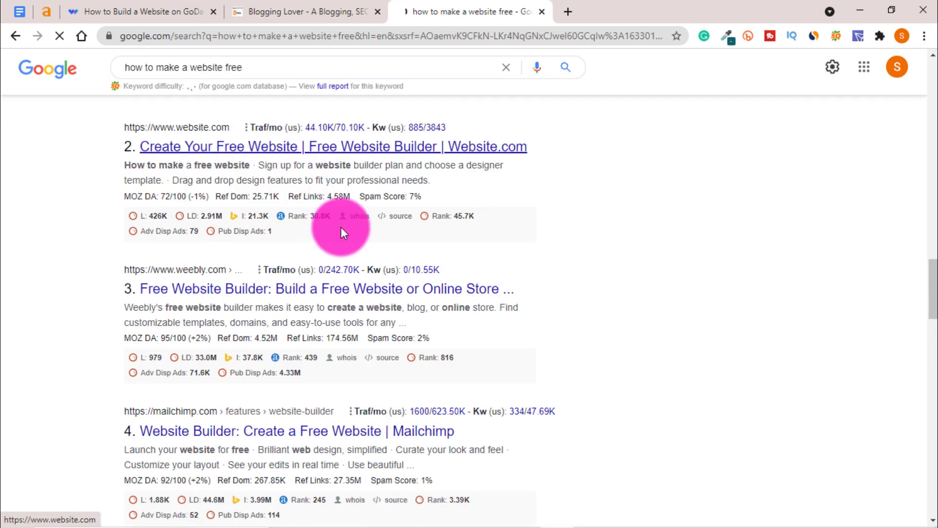
pyautogui.scroll(-1, 293, 294)
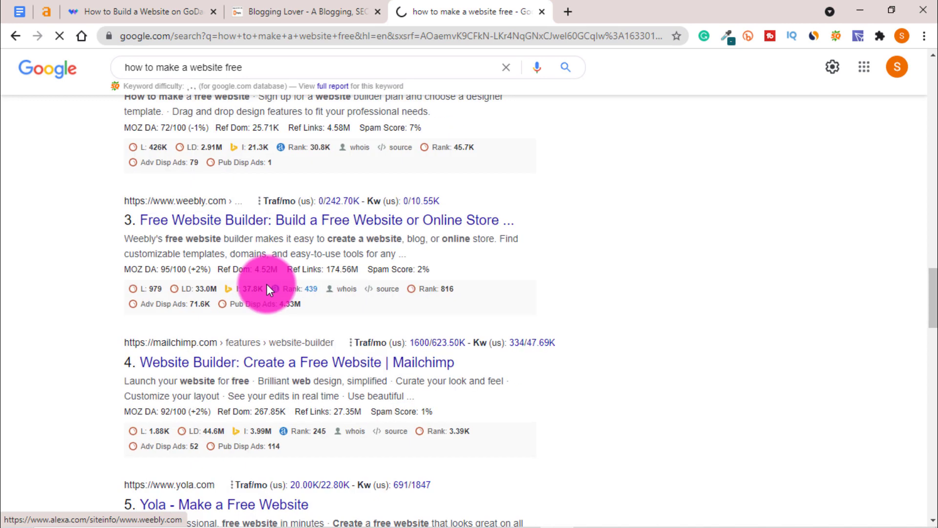
pyautogui.scroll(-5, 244, 234)
pyautogui.scroll(10, 309, 231)
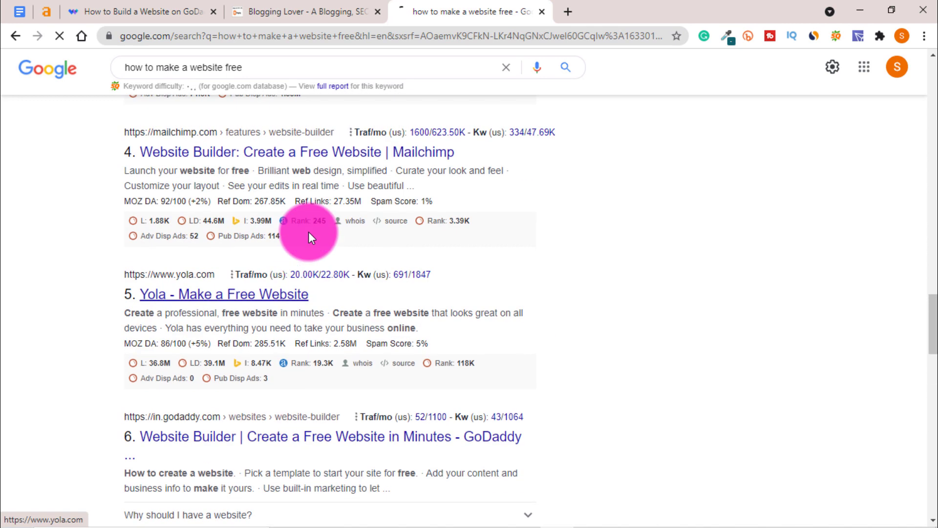
# - Extend the query to "how to make a website free in hindi", run the search and review the ranked sites
pyautogui.click(288, 64)
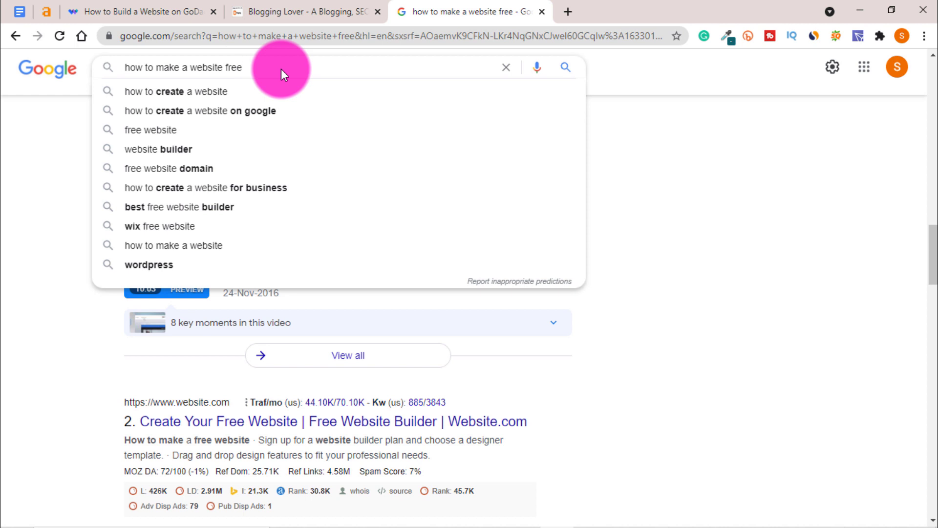
pyautogui.write('in hindi')
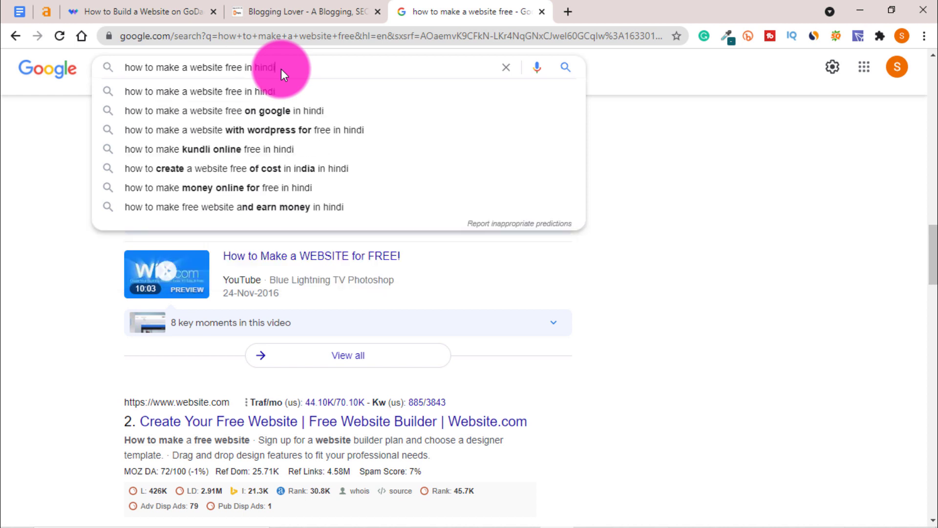
pyautogui.click(268, 96)
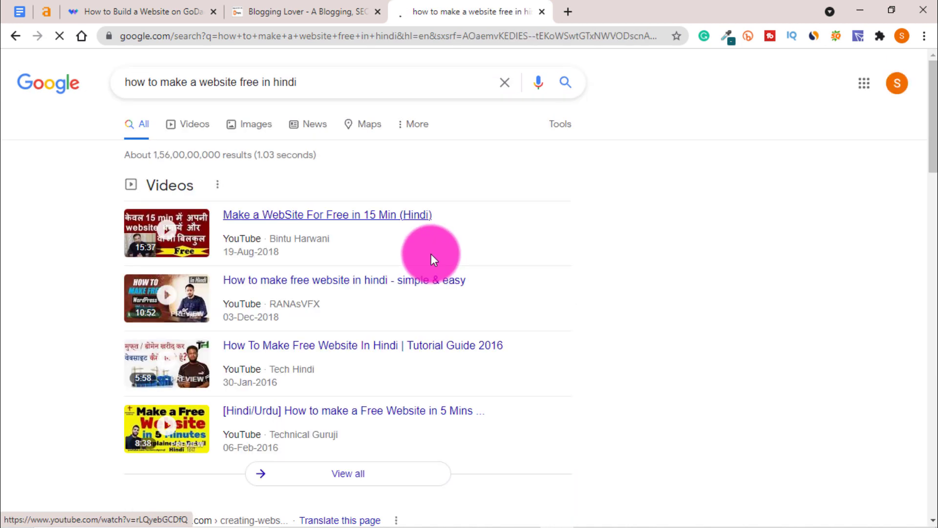
pyautogui.scroll(-7, 431, 254)
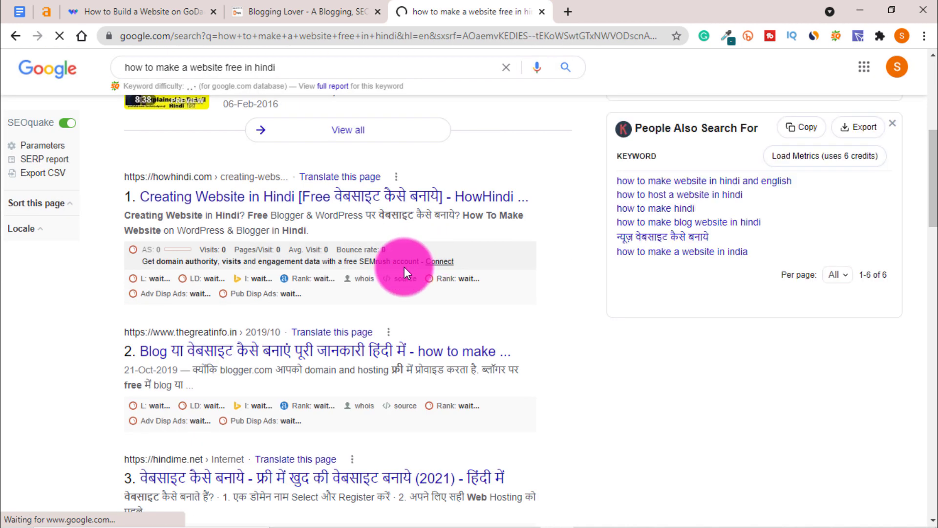
pyautogui.scroll(-3, 386, 257)
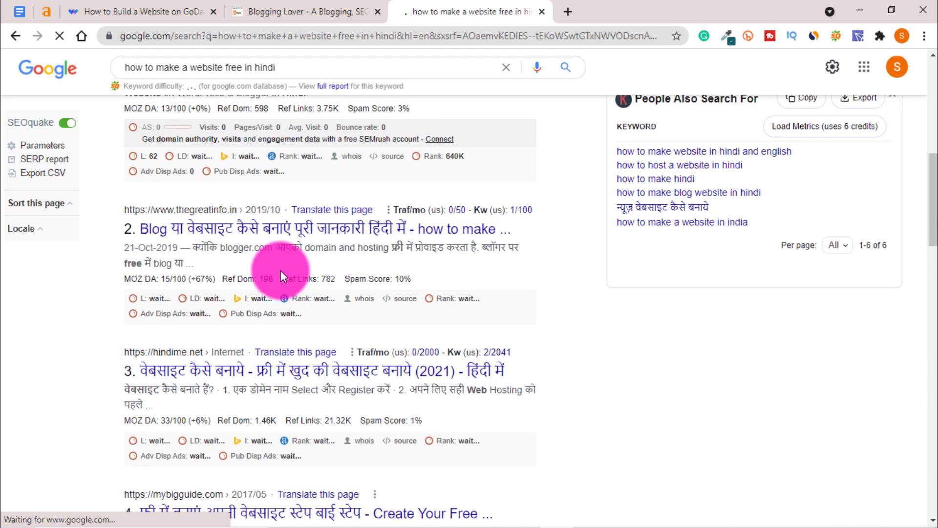
# - Review the ranked Hindi sites and open the first-ranked howhindi.com result in a new browser tab, bringing it into view
pyautogui.scroll(-1, 297, 333)
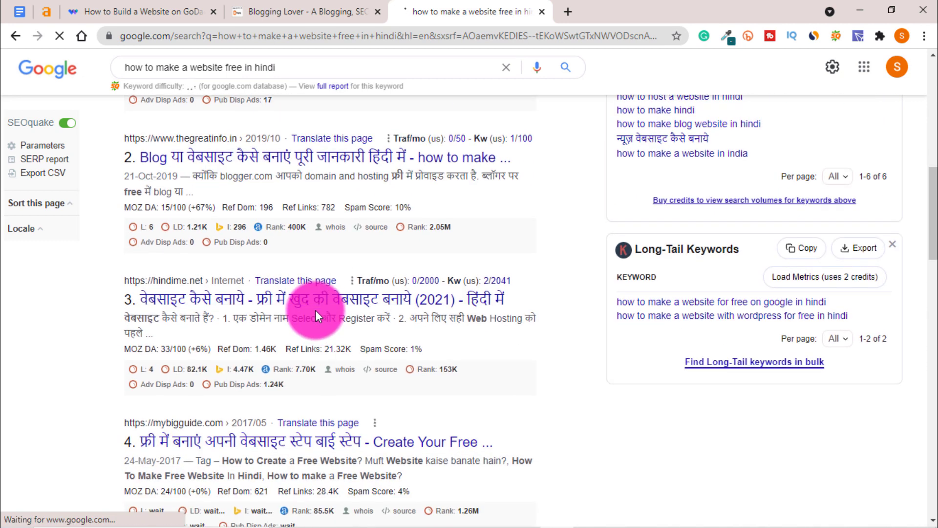
pyautogui.scroll(-2, 315, 311)
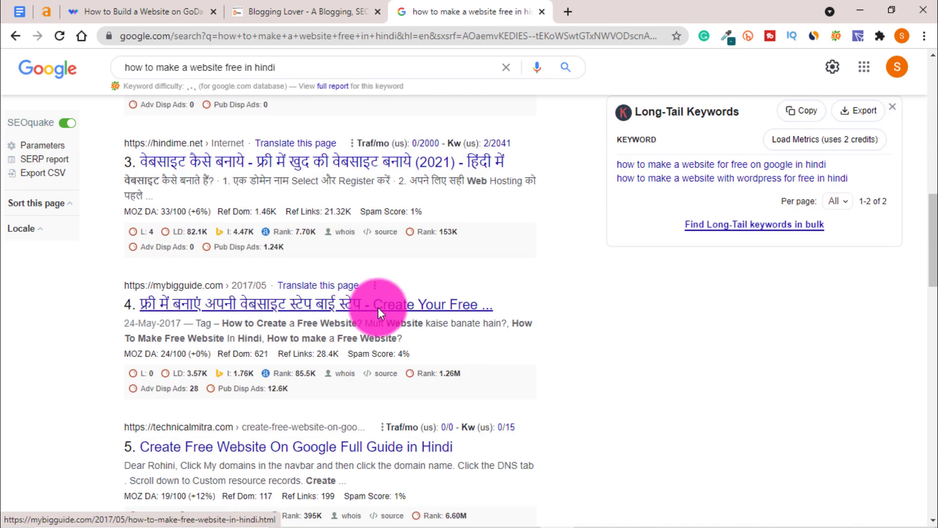
pyautogui.scroll(3, 378, 308)
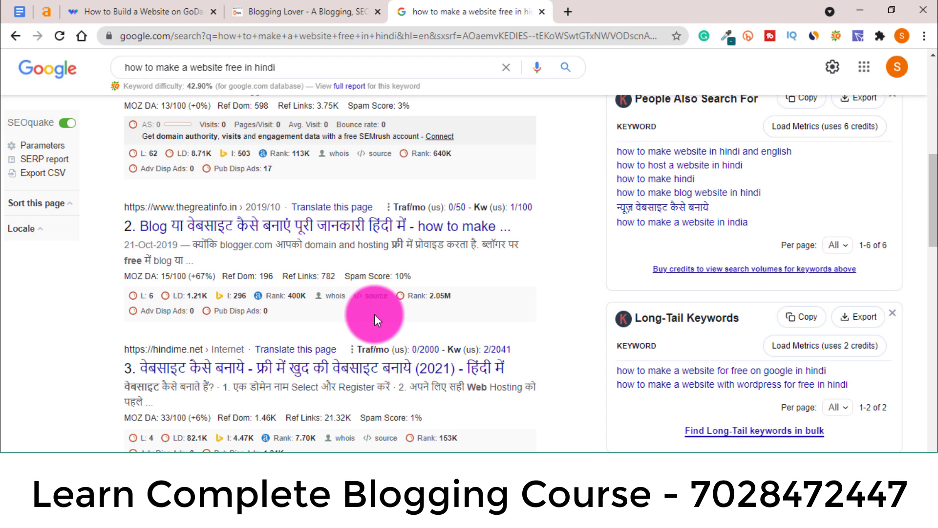
pyautogui.scroll(-1, 364, 308)
pyautogui.scroll(4, 347, 301)
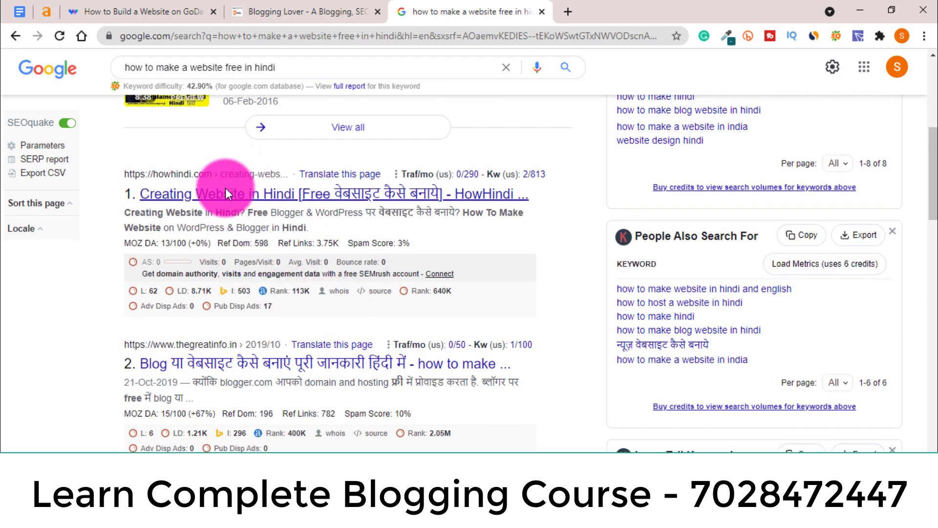
pyautogui.rightClick(249, 195)
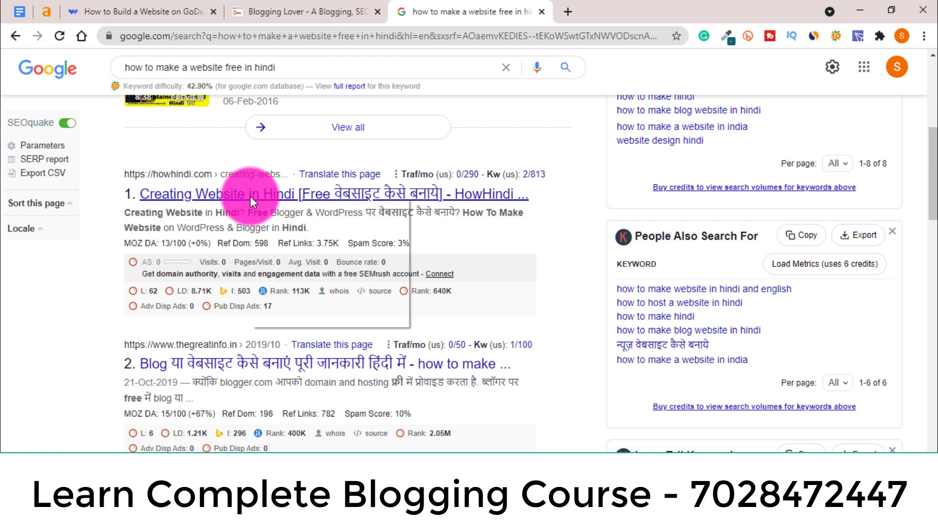
pyautogui.click(290, 205)
pyautogui.click(620, 11)
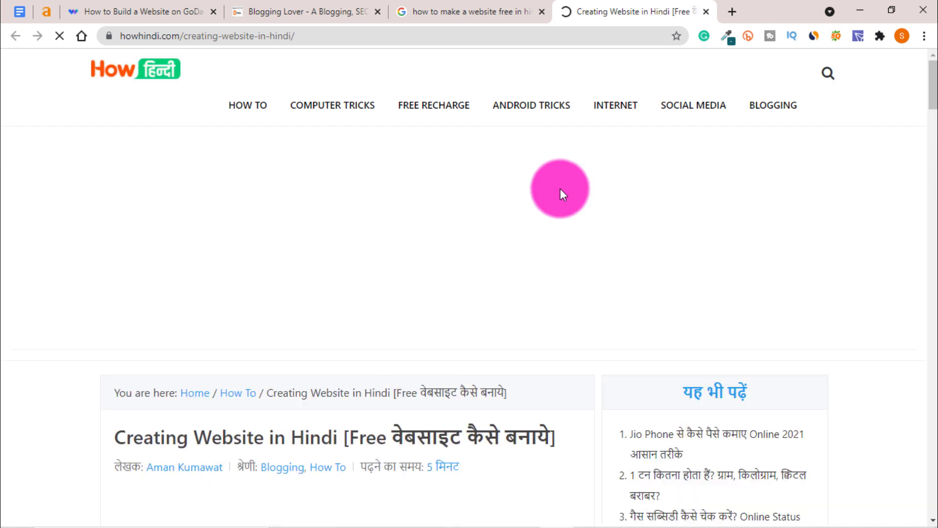
# - Return to the Google results and highlight the full query "how to make a website free in hindi" in the search field
pyautogui.click(418, 9)
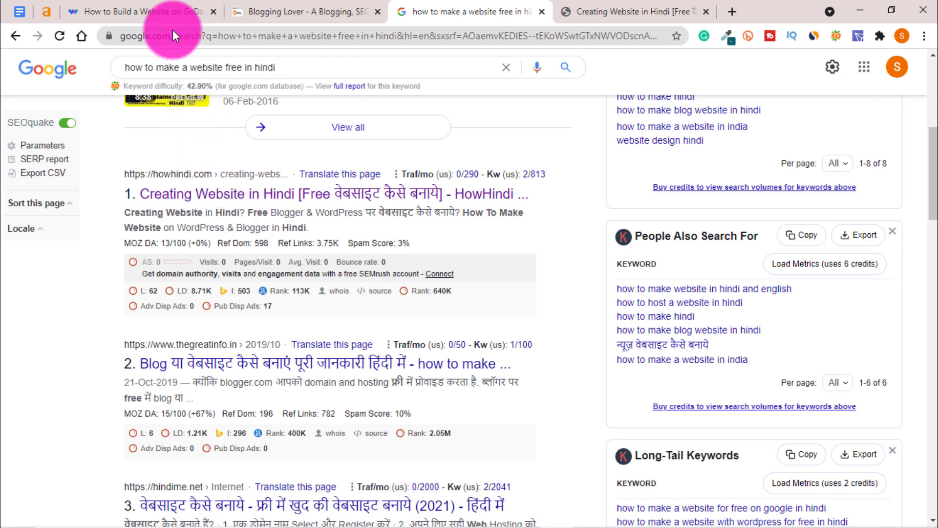
pyautogui.click(290, 66)
pyautogui.moveTo(146, 69); pyautogui.dragTo(330, 76)
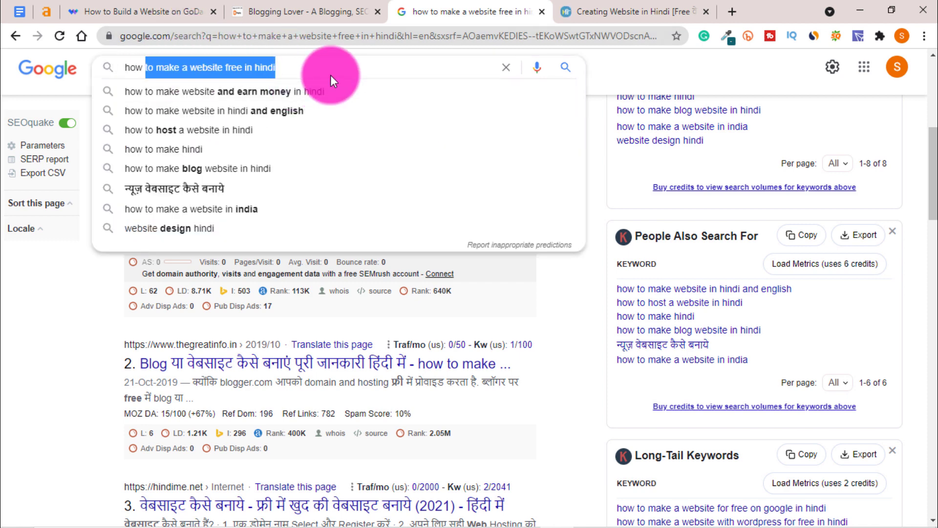
pyautogui.click(327, 71)
pyautogui.click(603, 211)
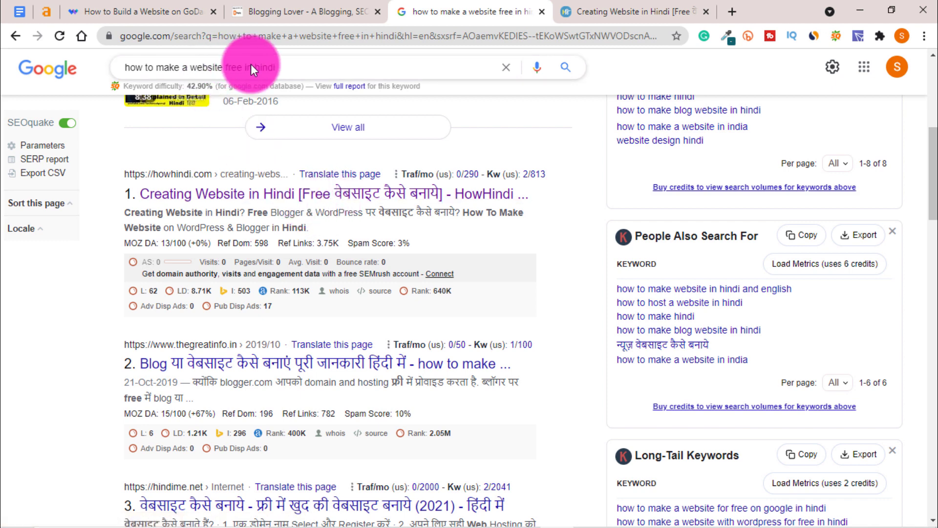
pyautogui.moveTo(294, 61); pyautogui.dragTo(141, 68)
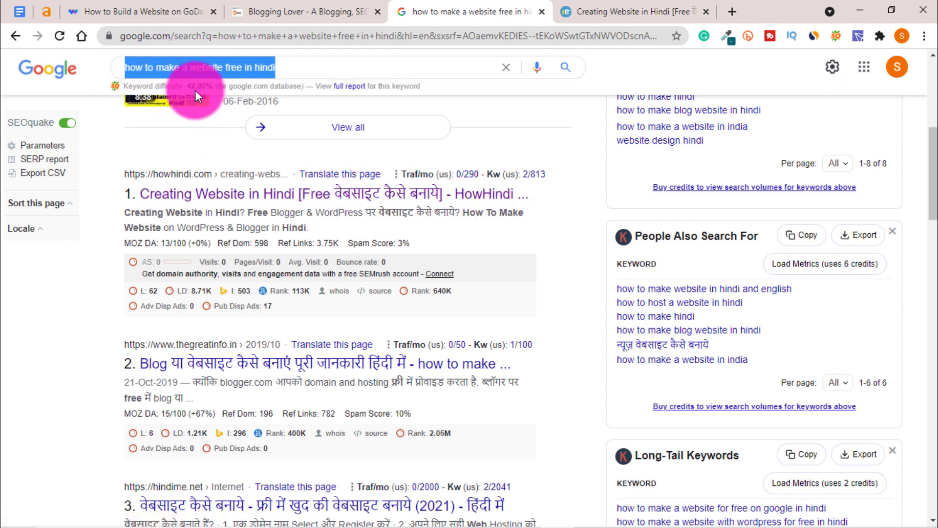
pyautogui.click(553, 233)
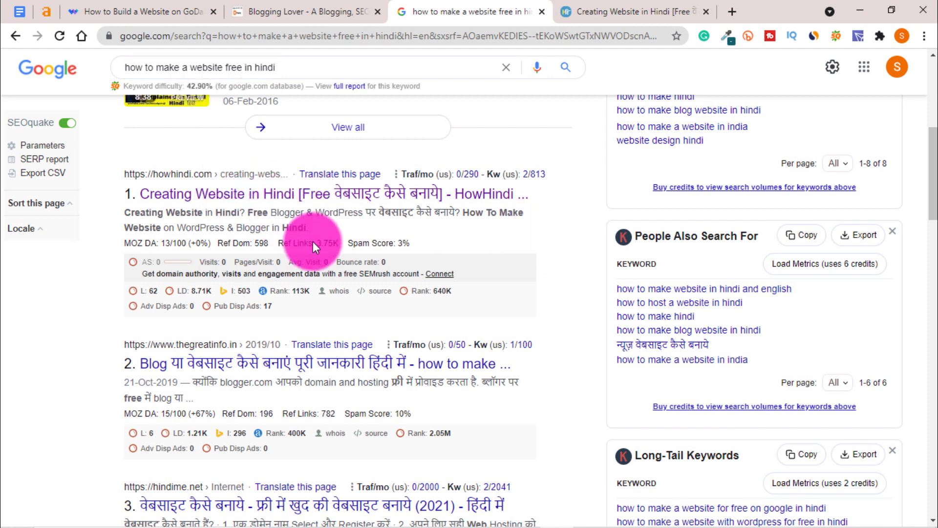
# - Highlight "How To Make Website" in the first result's description and the matching words "how to make a website" in the query
pyautogui.moveTo(259, 227)
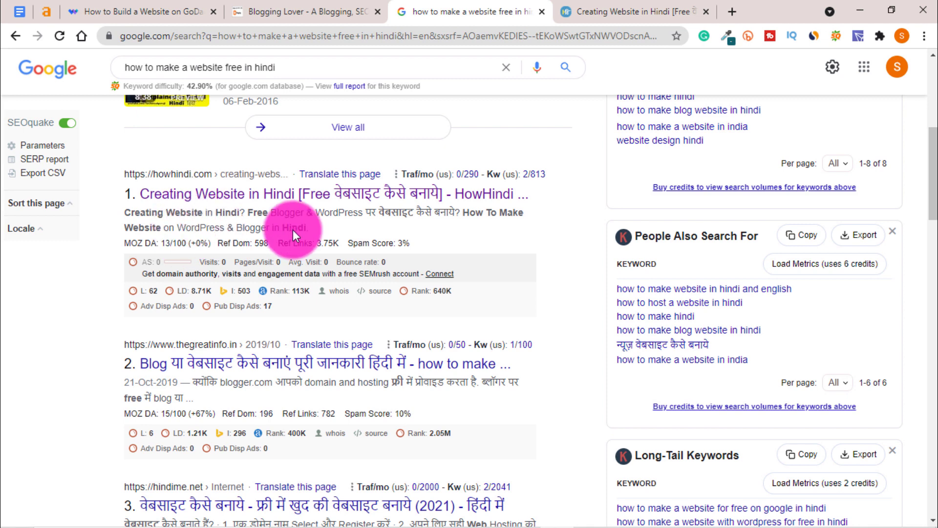
pyautogui.moveTo(465, 211); pyautogui.dragTo(160, 229)
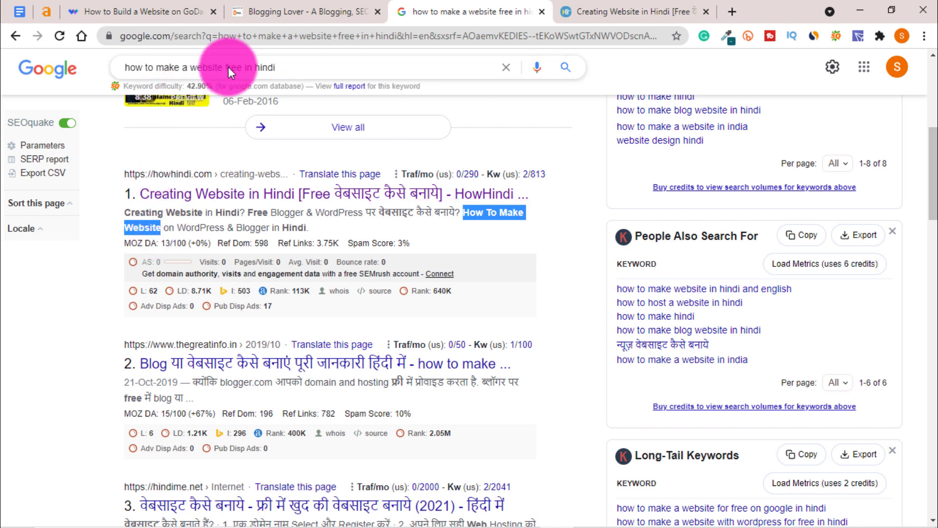
pyautogui.moveTo(222, 66); pyautogui.dragTo(186, 67)
pyautogui.moveTo(125, 66); pyautogui.dragTo(125, 66)
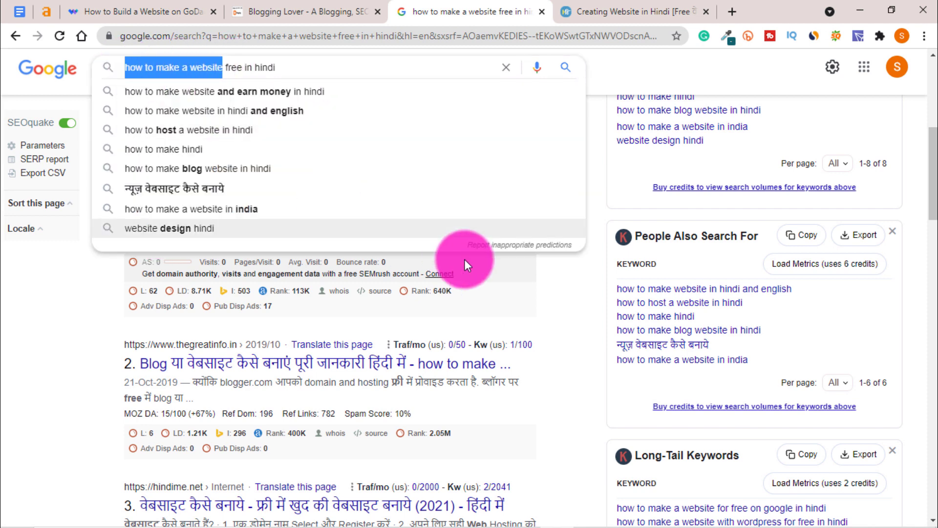
pyautogui.click(557, 277)
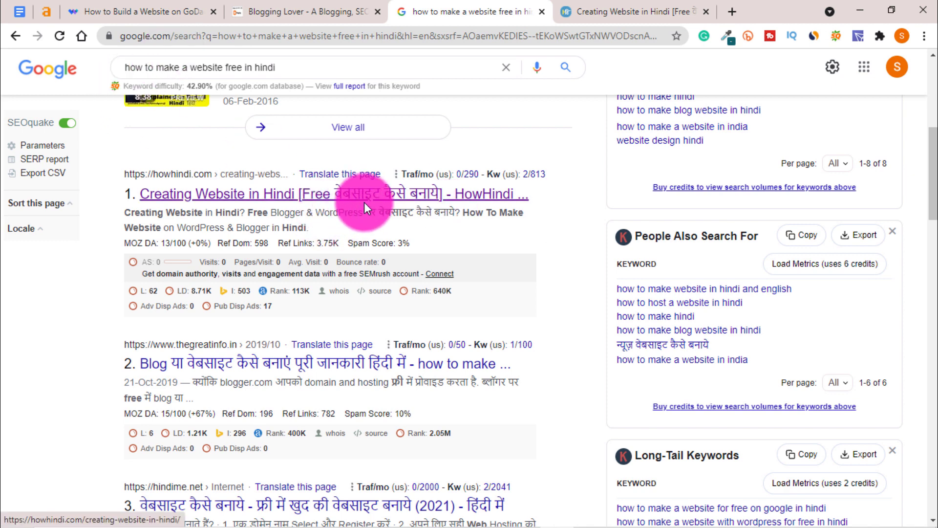
# - Compare the second result's description with the query by highlighting the description and the words "how to make a website"
pyautogui.scroll(-4, 364, 202)
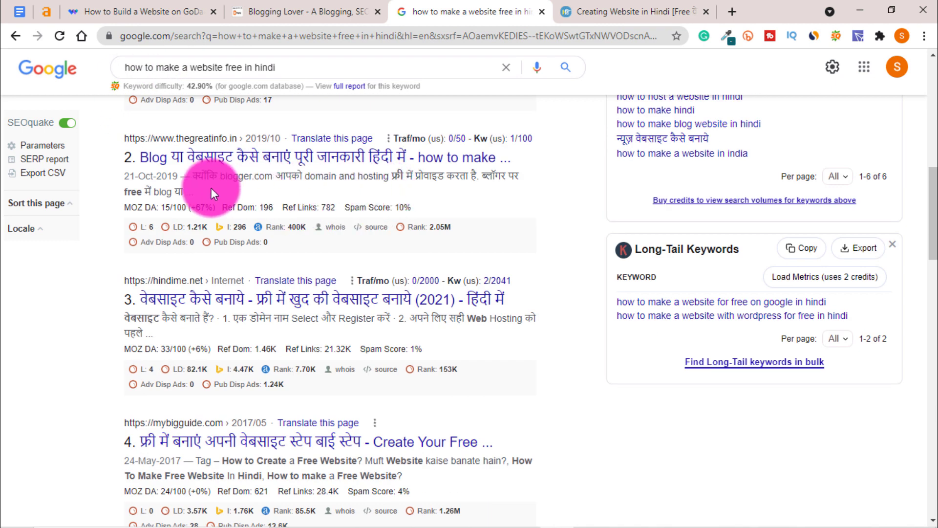
pyautogui.moveTo(129, 175); pyautogui.dragTo(460, 185)
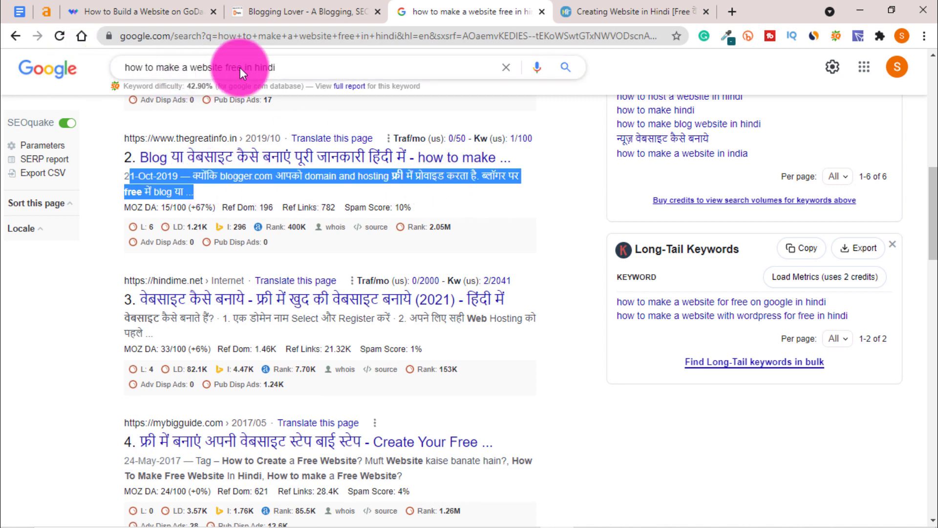
pyautogui.moveTo(220, 68); pyautogui.dragTo(77, 63)
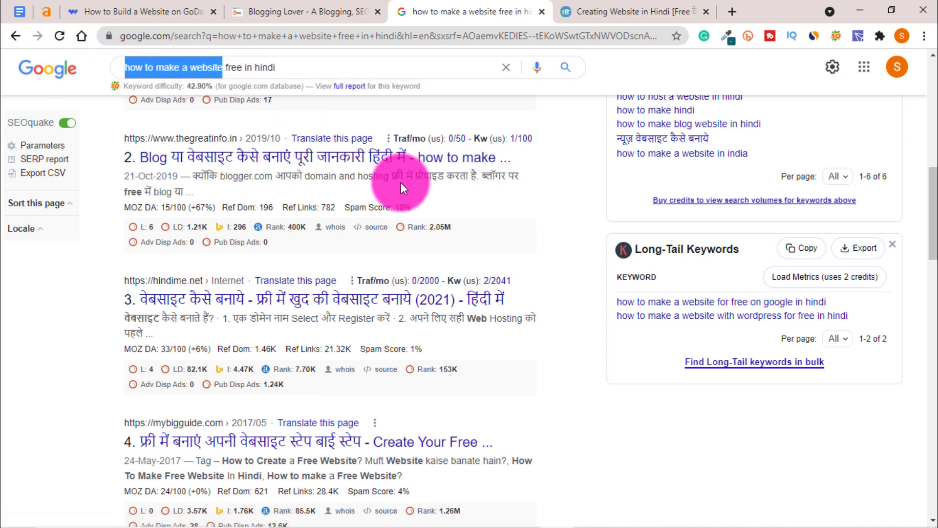
pyautogui.moveTo(422, 178); pyautogui.dragTo(451, 173)
pyautogui.click(556, 199)
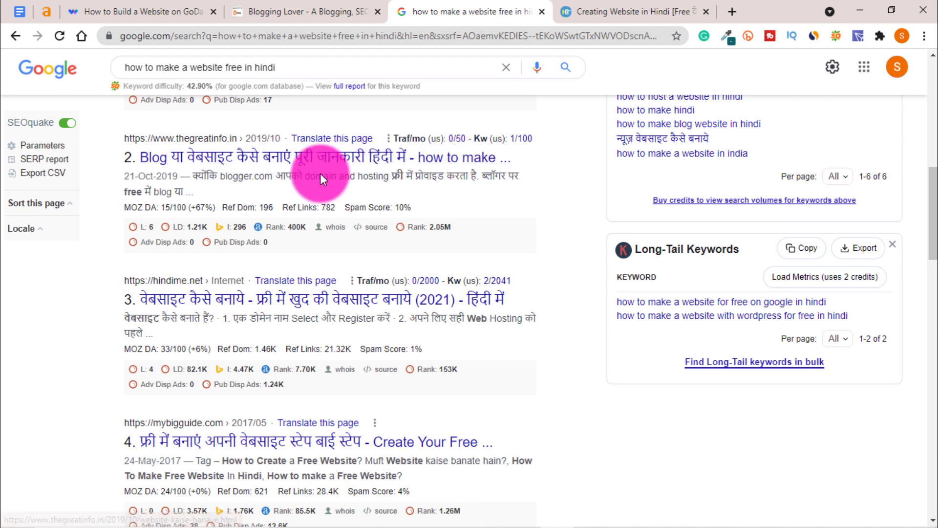
# - Open the second-ranked thegreatinfo.in result in a new browser tab and bring that page into view
pyautogui.rightClick(323, 156)
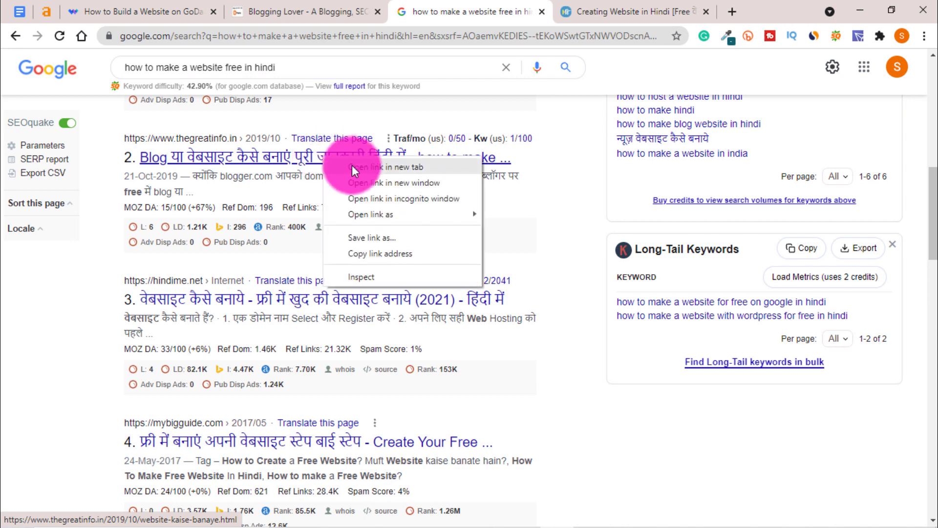
pyautogui.click(355, 167)
pyautogui.click(650, 2)
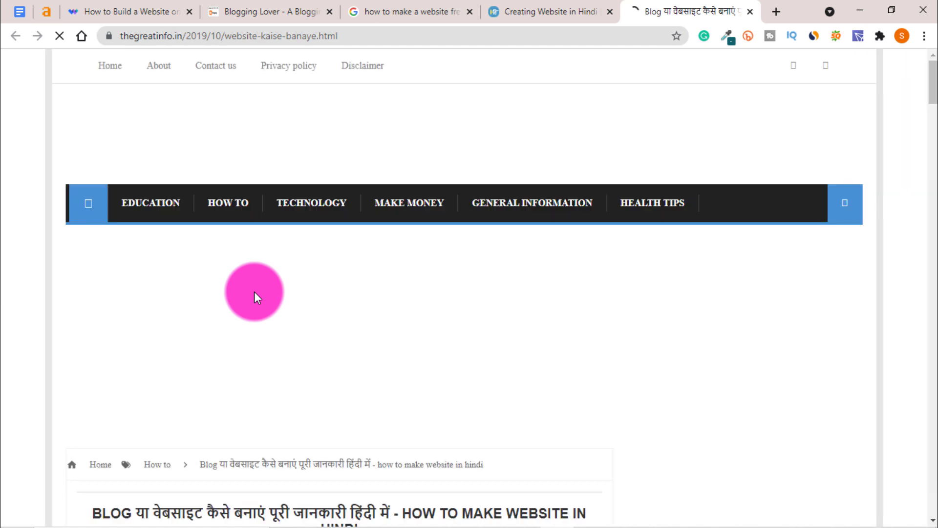
# - Examine the article's title, image and introduction, highlighting the bold keyword phrase that opens the first paragraph
pyautogui.scroll(-5, 255, 291)
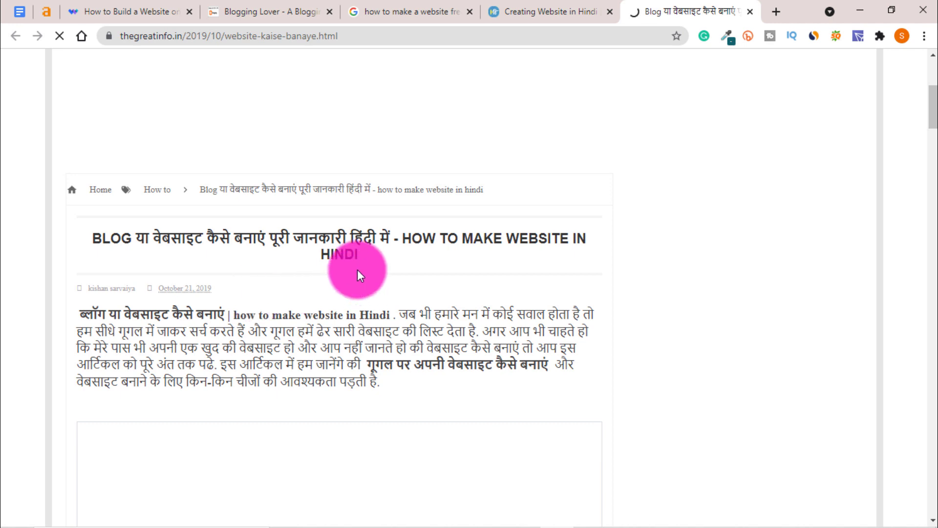
pyautogui.moveTo(401, 239); pyautogui.dragTo(568, 239)
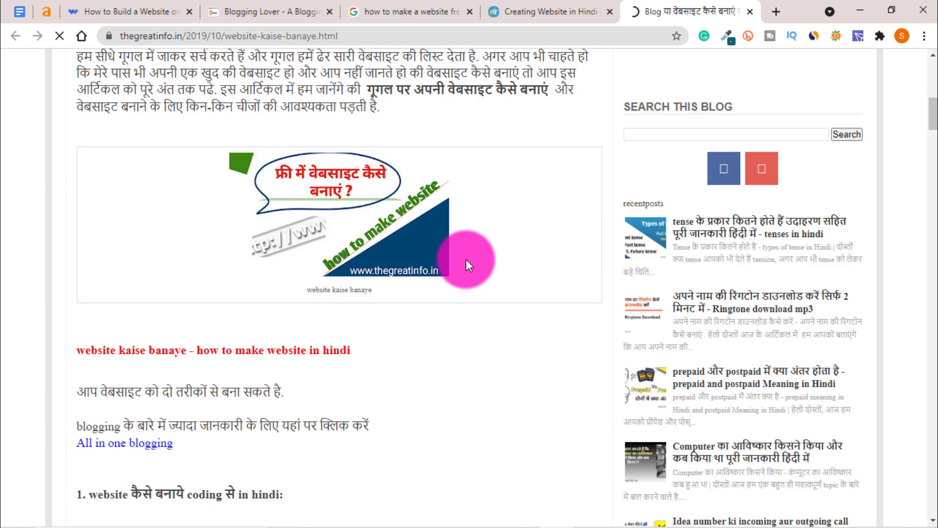
pyautogui.moveTo(238, 252); pyautogui.dragTo(340, 278)
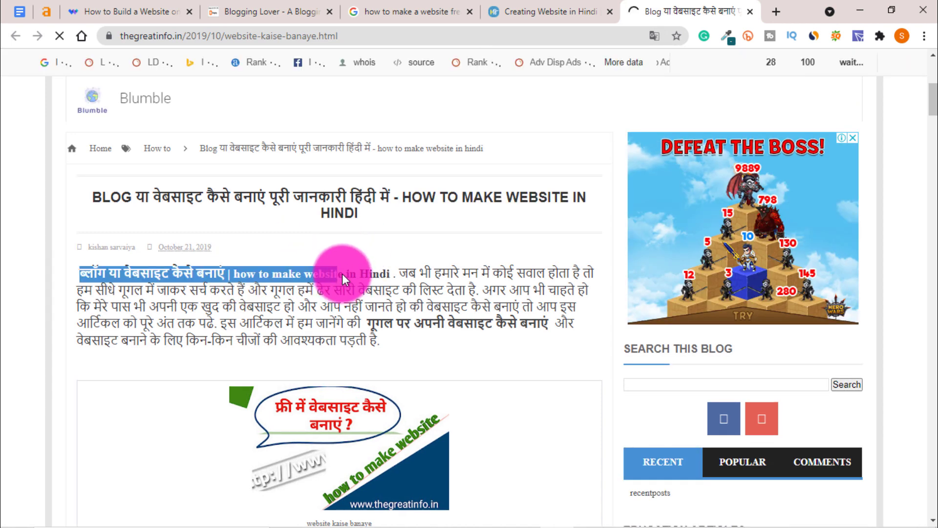
pyautogui.click(391, 299)
# - Skim the article's sections on website types, requirements, domain and hosting, down to the heading about making a free website on Blogger
pyautogui.scroll(-15, 389, 300)
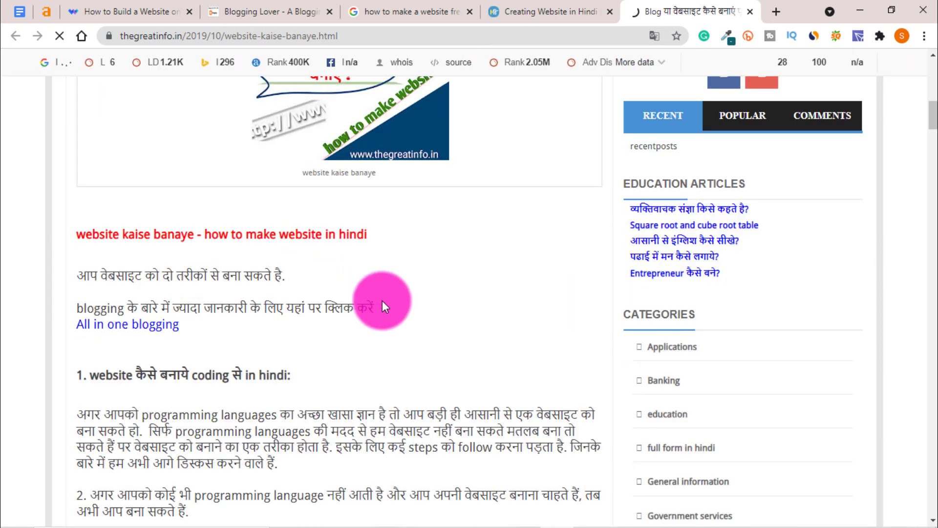
pyautogui.scroll(-3, 378, 296)
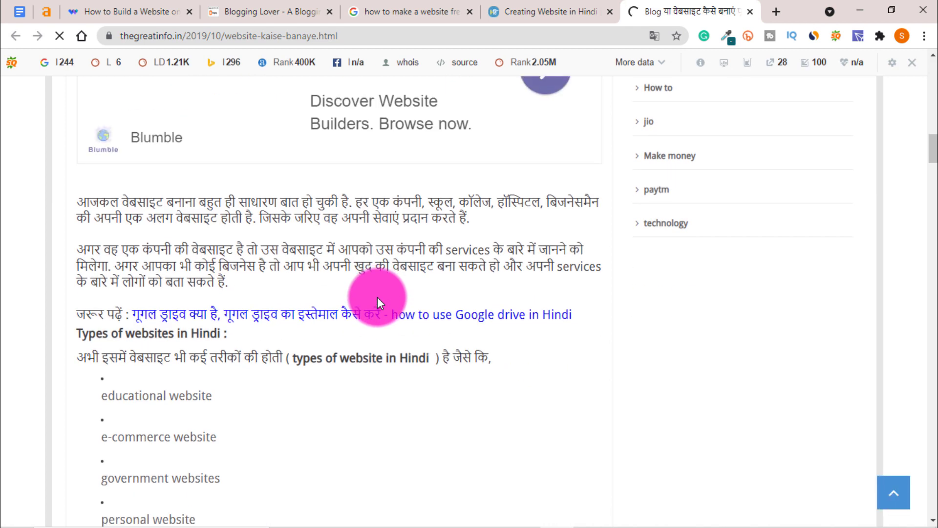
pyautogui.scroll(-5, 378, 296)
pyautogui.scroll(-8, 343, 285)
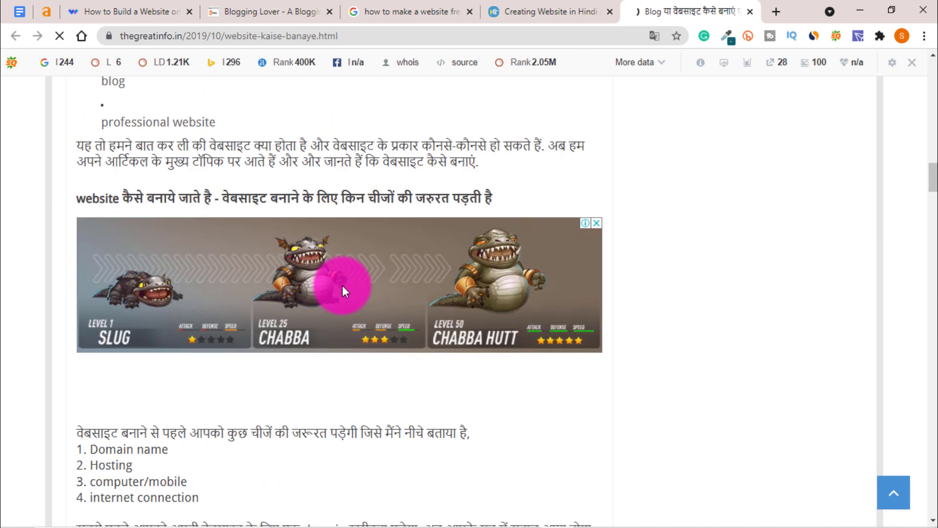
pyautogui.scroll(-3, 341, 283)
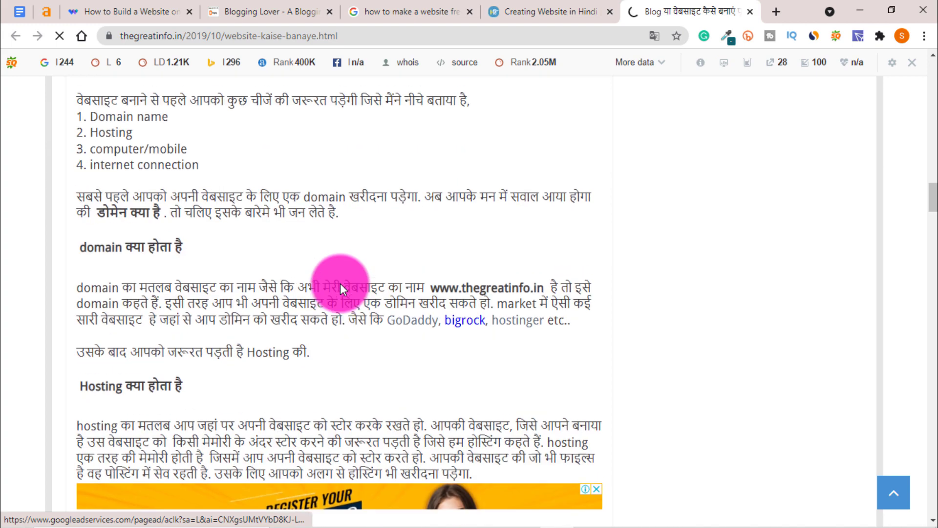
pyautogui.scroll(-4, 340, 283)
pyautogui.scroll(-6, 302, 264)
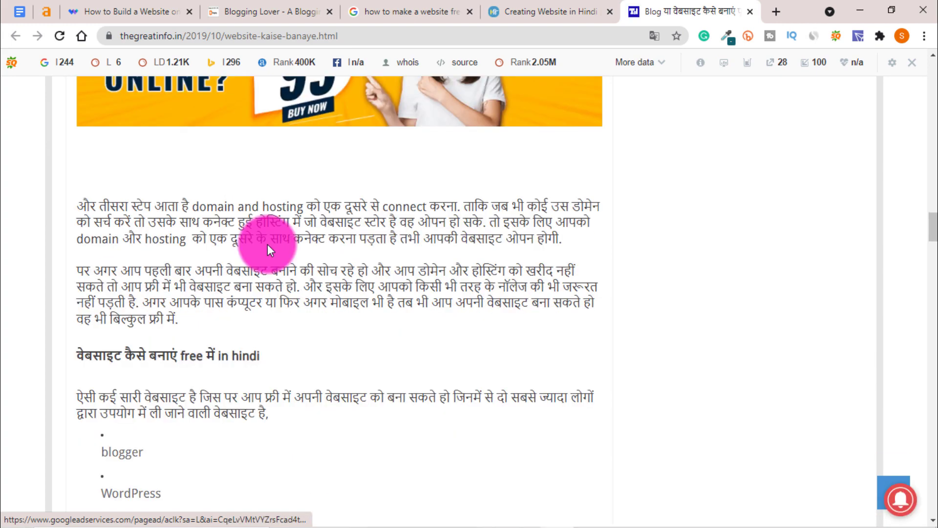
pyautogui.scroll(-4, 268, 233)
pyautogui.scroll(-10, 276, 240)
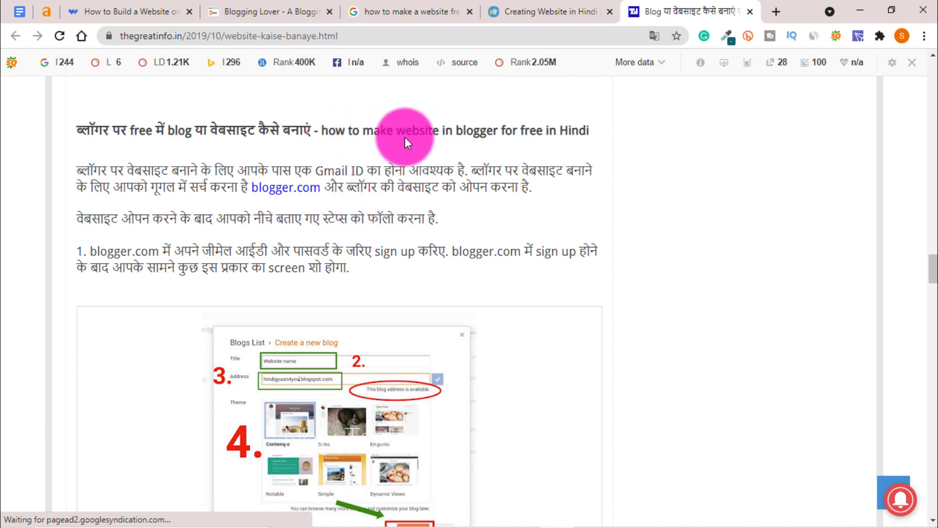
# - Highlight the keyword parts of the heading "how to make website in blogger for free in Hindi", clearing each selection
pyautogui.moveTo(440, 137); pyautogui.dragTo(583, 136)
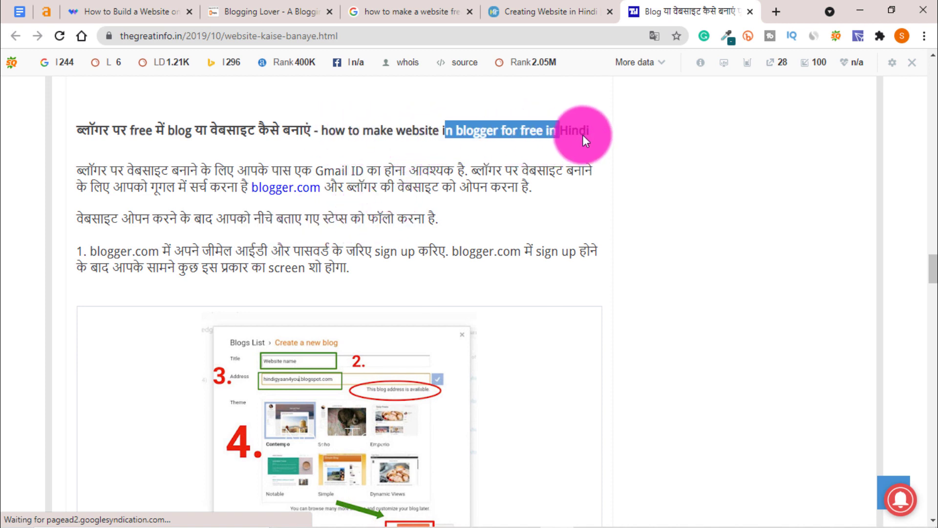
pyautogui.click(638, 184)
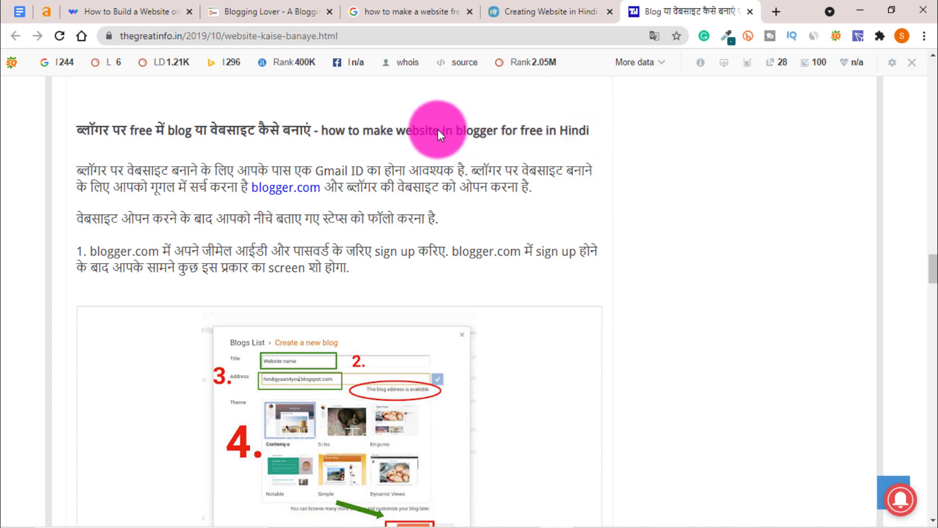
pyautogui.moveTo(438, 130); pyautogui.dragTo(320, 133)
pyautogui.click(624, 212)
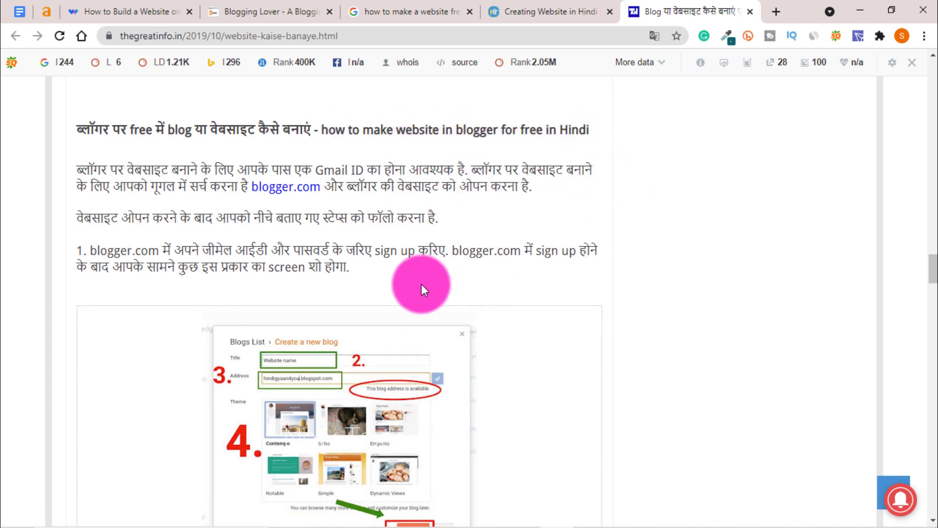
# - Skim the rest of the article down to its question-and-answer section and conclusion
pyautogui.scroll(-20, 419, 284)
pyautogui.scroll(-15, 419, 284)
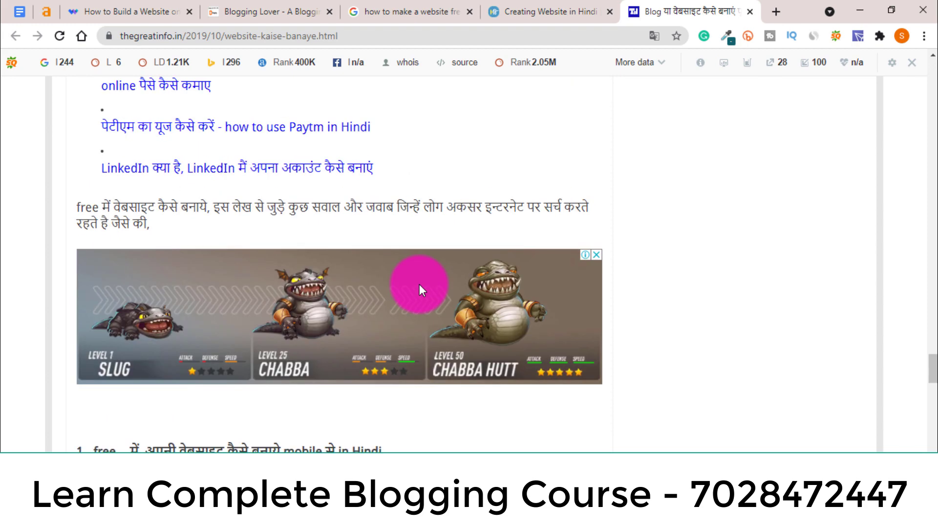
pyautogui.scroll(10, 419, 284)
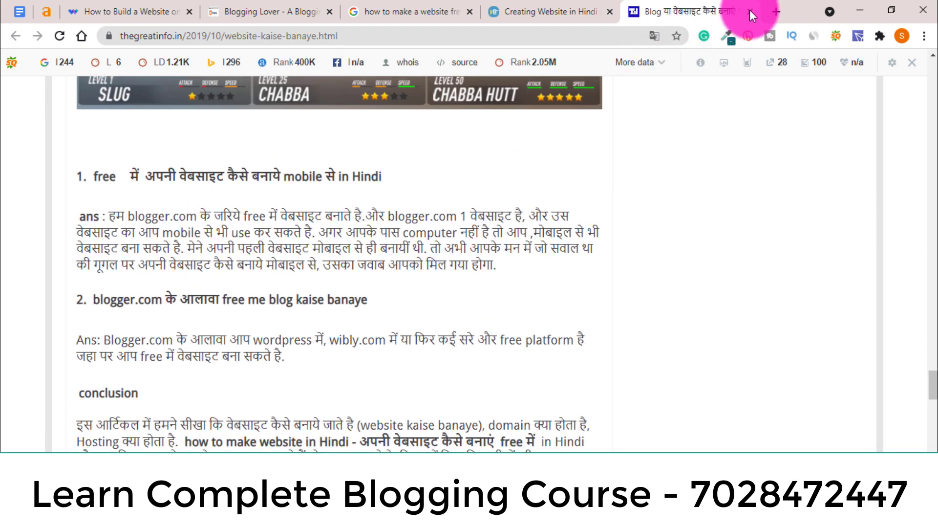
# - Close both open article pages and copy the link address of the first Google result, the howhindi.com article
pyautogui.hotkey('ctrl', 'w')
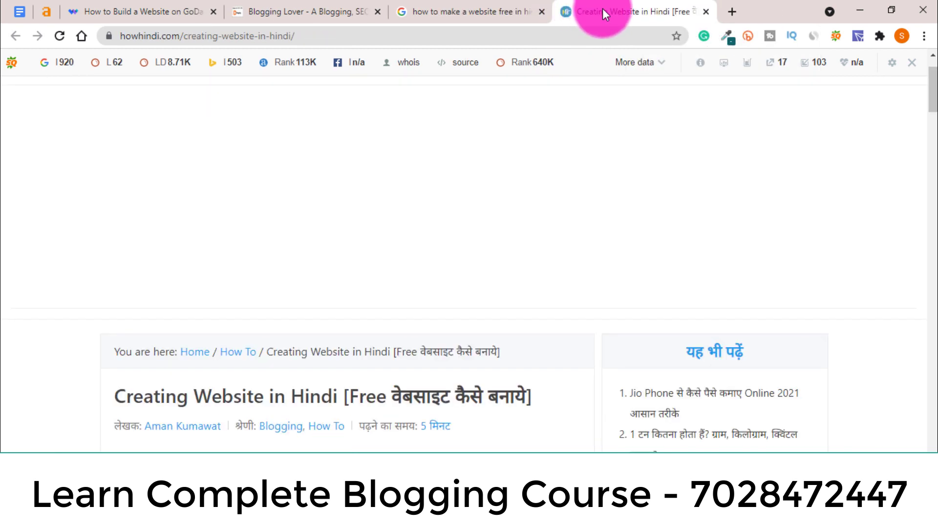
pyautogui.click(705, 12)
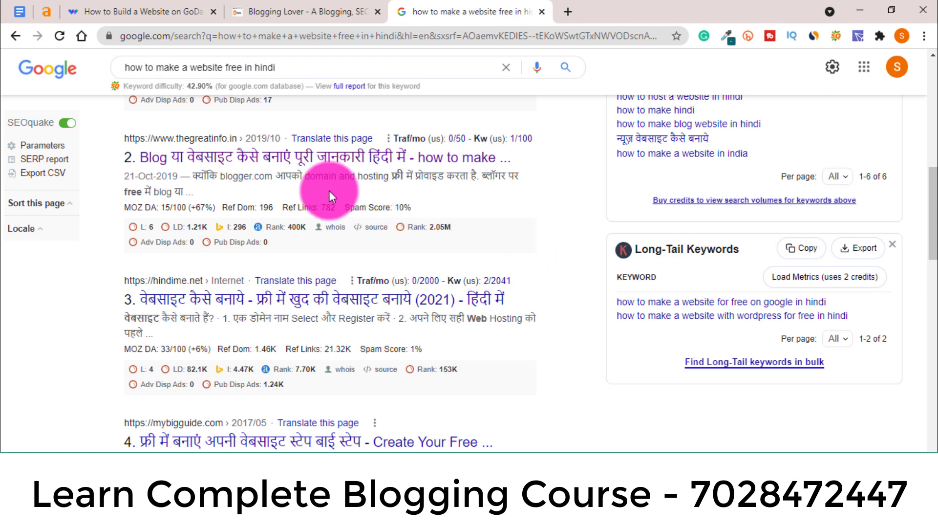
pyautogui.scroll(4, 329, 191)
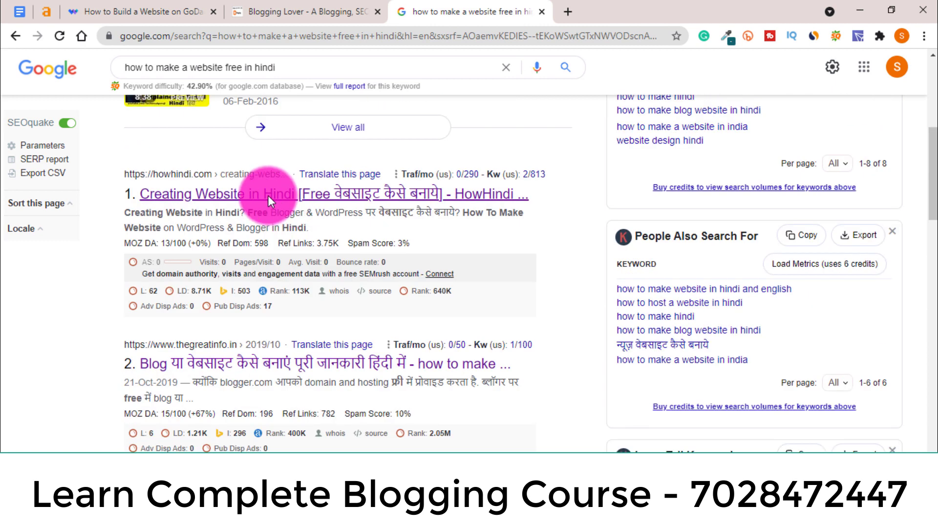
pyautogui.rightClick(267, 196)
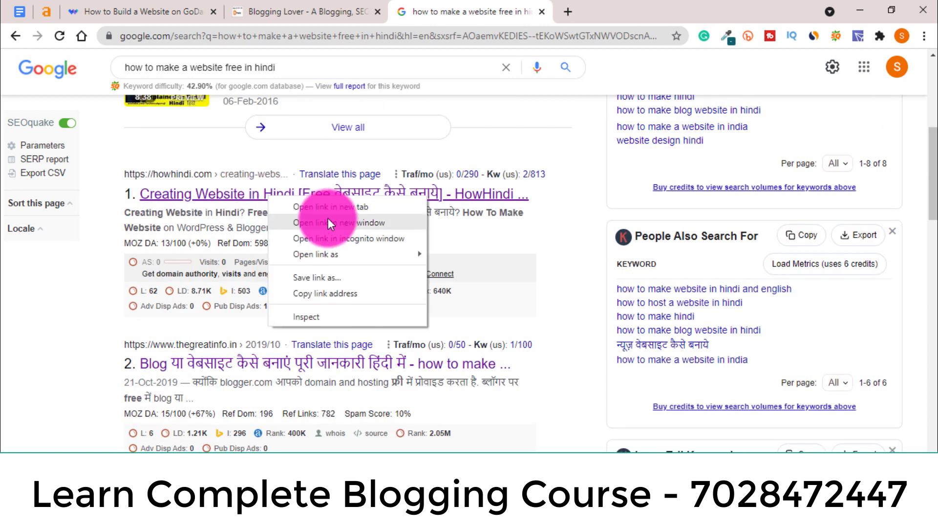
pyautogui.click(335, 293)
pyautogui.click(46, 11)
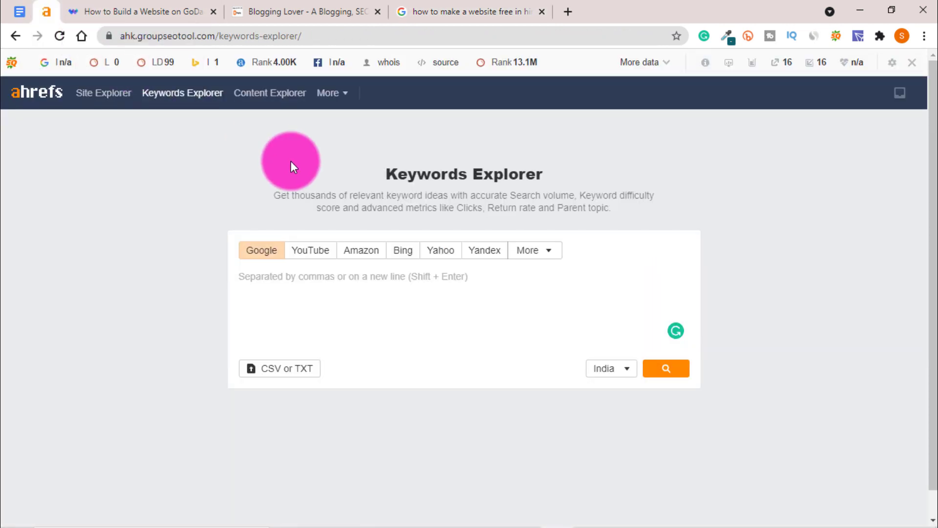
pyautogui.click(108, 92)
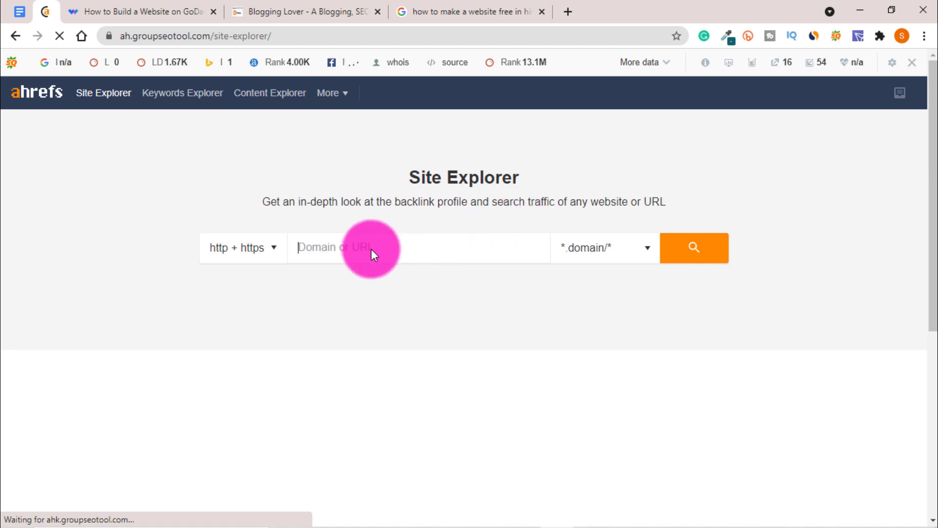
pyautogui.rightClick(338, 251)
pyautogui.click(387, 361)
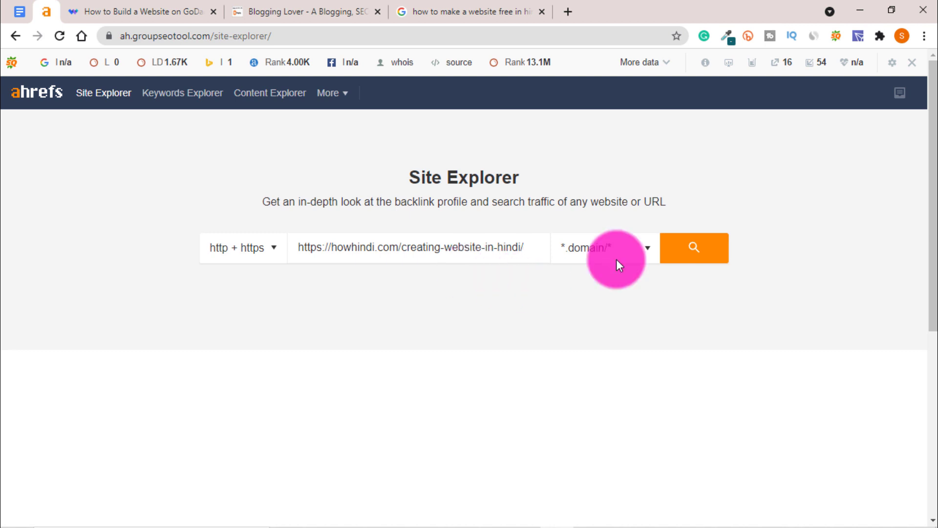
# - Set the target mode to exact URL and run the Site Explorer analysis of the howhindi.com article
pyautogui.click(611, 247)
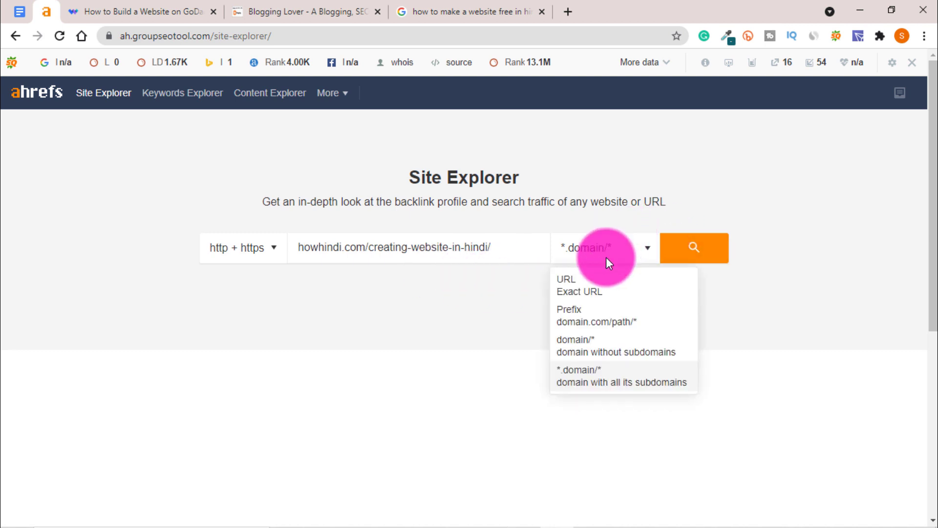
pyautogui.click(585, 288)
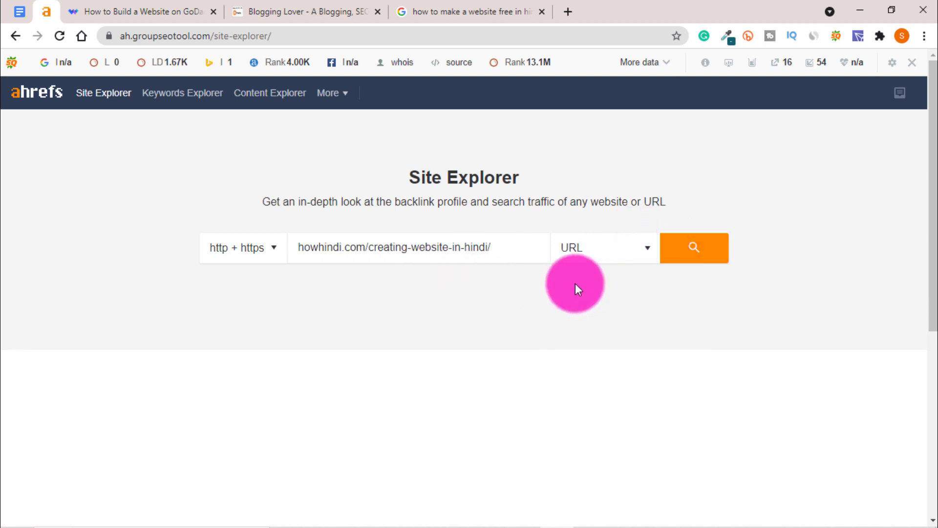
pyautogui.moveTo(495, 252); pyautogui.dragTo(342, 252)
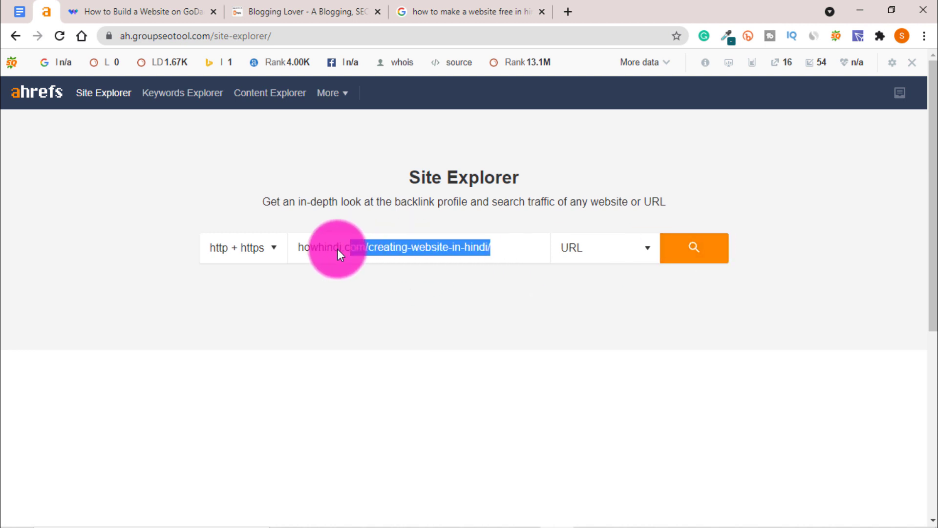
pyautogui.click(583, 328)
pyautogui.click(693, 253)
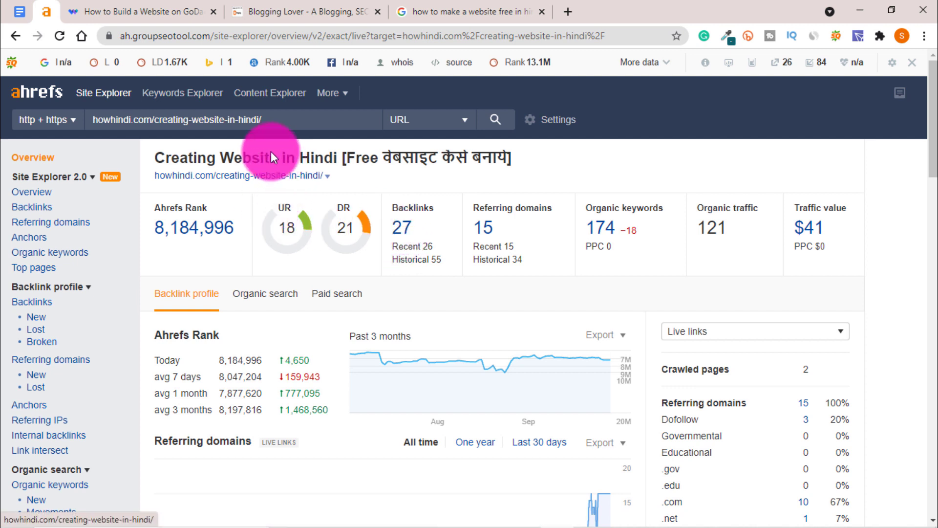
pyautogui.moveTo(277, 119); pyautogui.dragTo(92, 124)
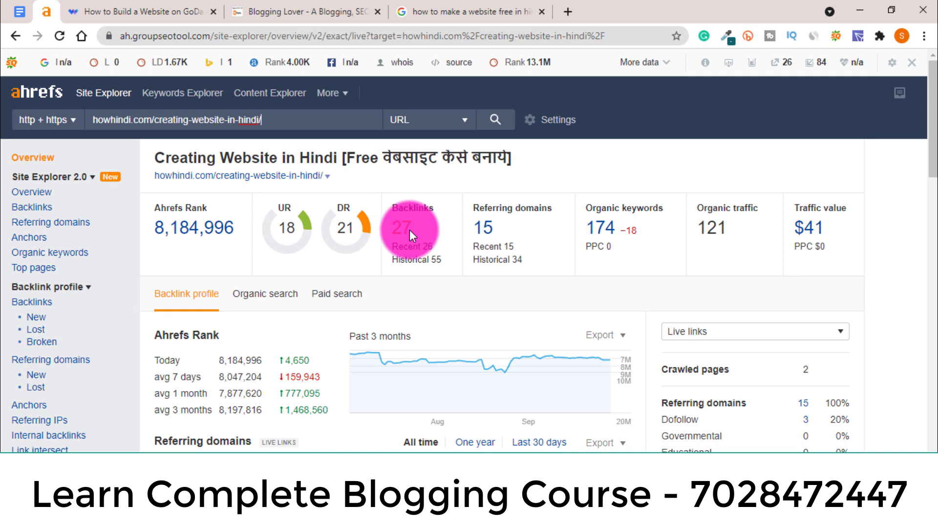
# - Return to the Google results and copy the link address of the second result, the thegreatinfo.in article
pyautogui.click(462, 9)
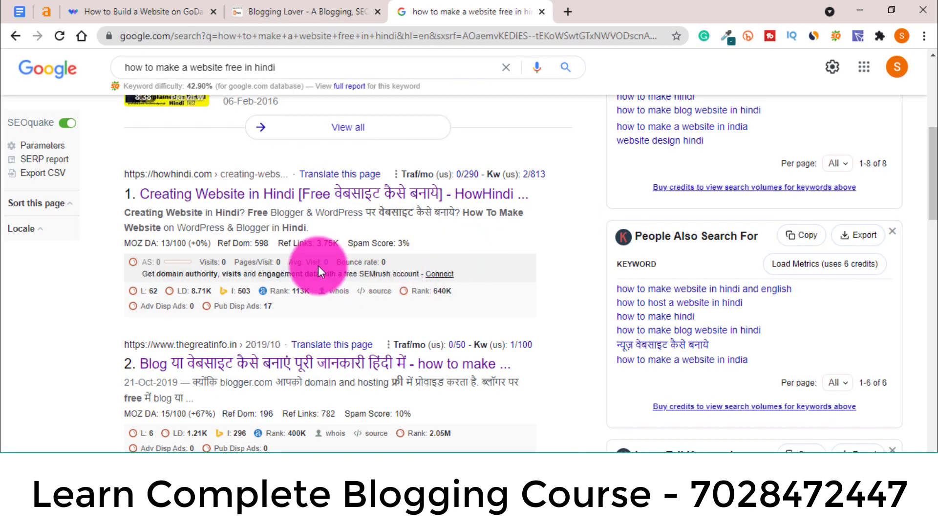
pyautogui.scroll(-1, 318, 266)
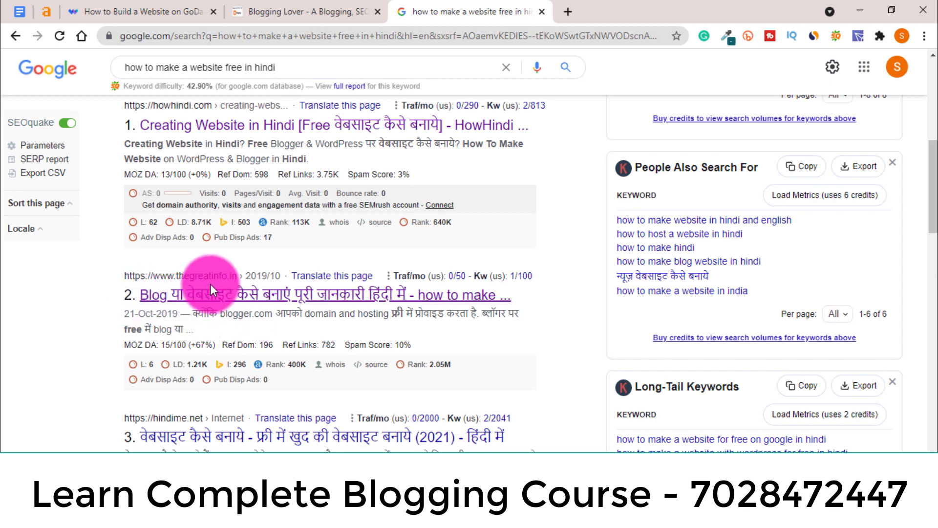
pyautogui.rightClick(230, 294)
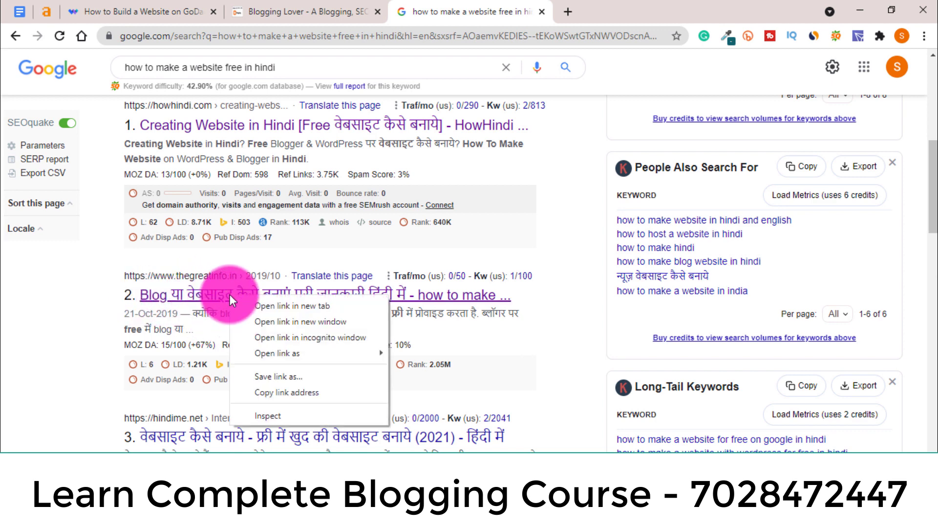
pyautogui.click(296, 393)
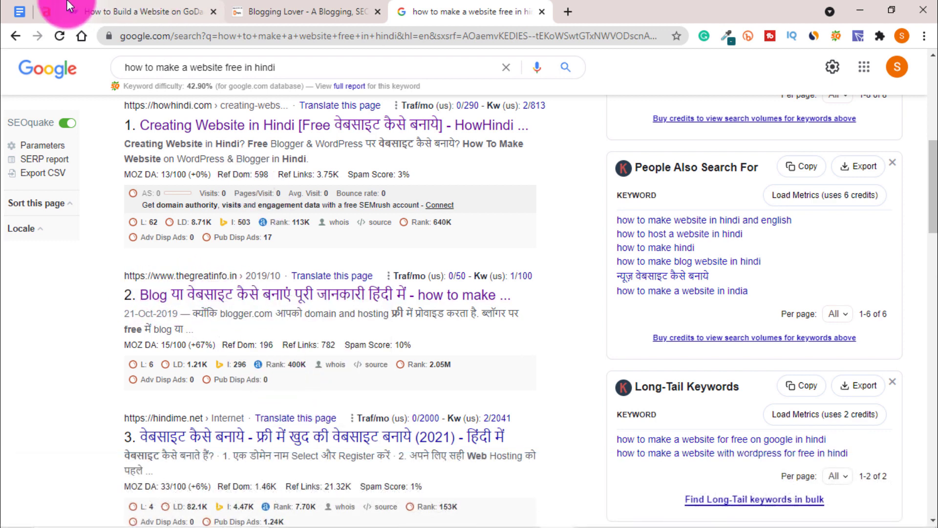
pyautogui.click(52, 7)
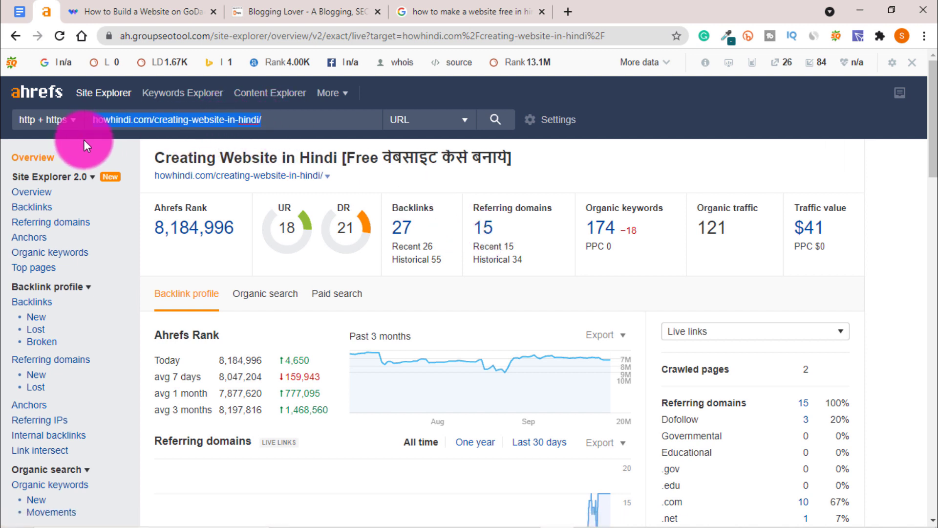
pyautogui.hotkey('ctrl', 'v')
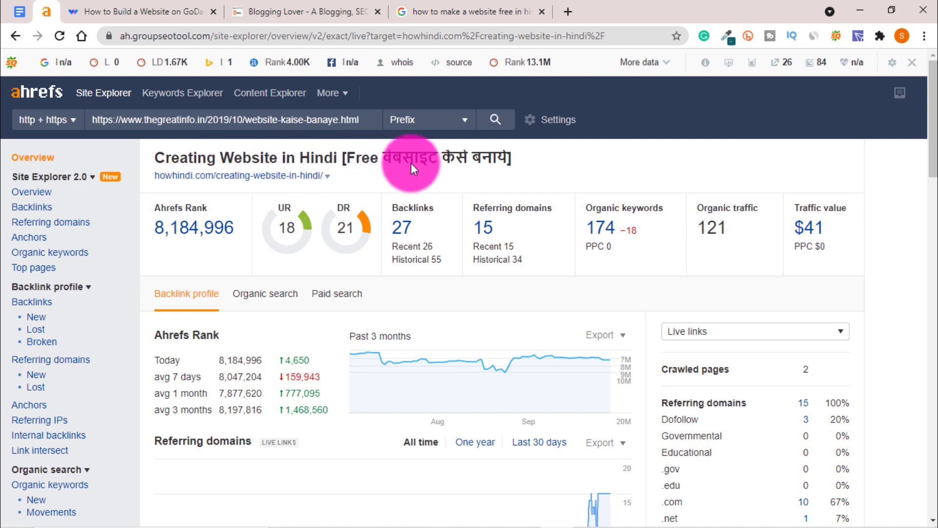
pyautogui.click(490, 121)
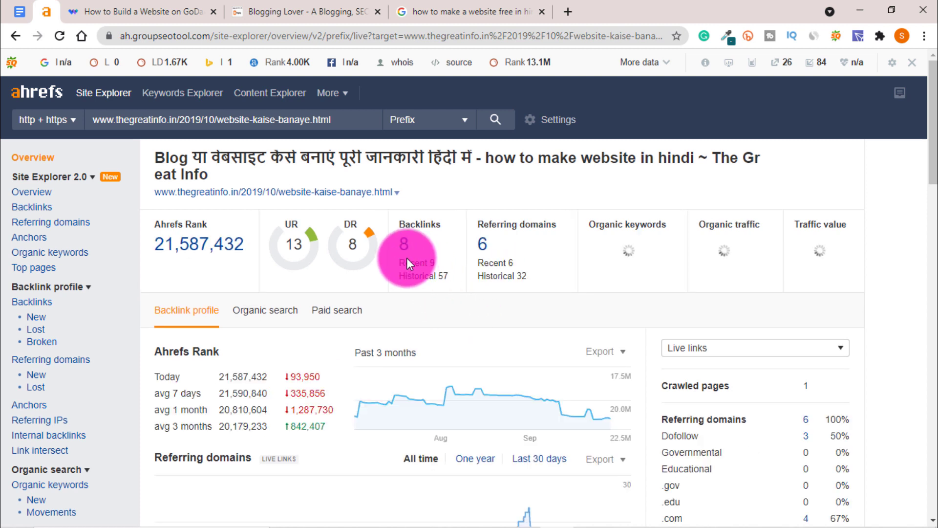
# - Outline the Backlinks, DR and Referring domains metrics with red boxes, clearing the markings when done
pyautogui.moveTo(391, 208)
pyautogui.mouseDown()
pyautogui.moveTo(418, 270)
pyautogui.moveTo(459, 295)
pyautogui.mouseUp()
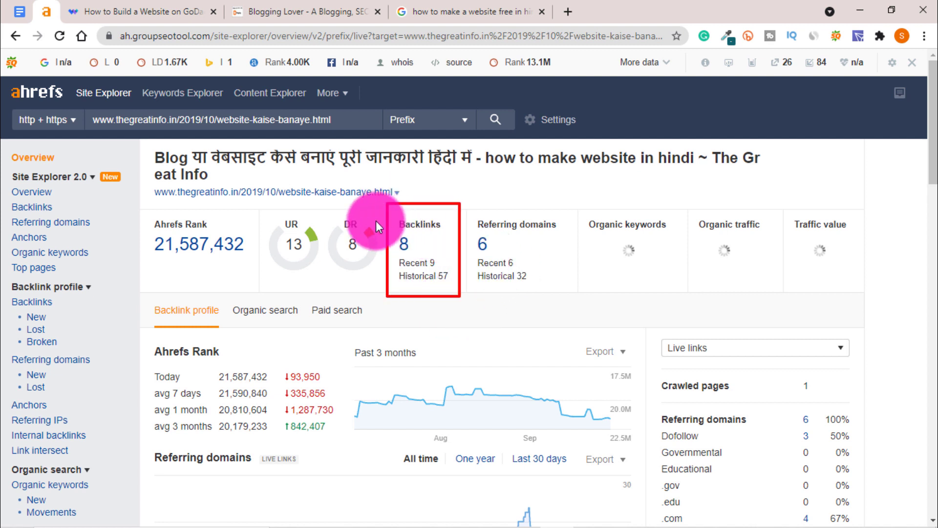
pyautogui.moveTo(325, 213); pyautogui.dragTo(376, 291)
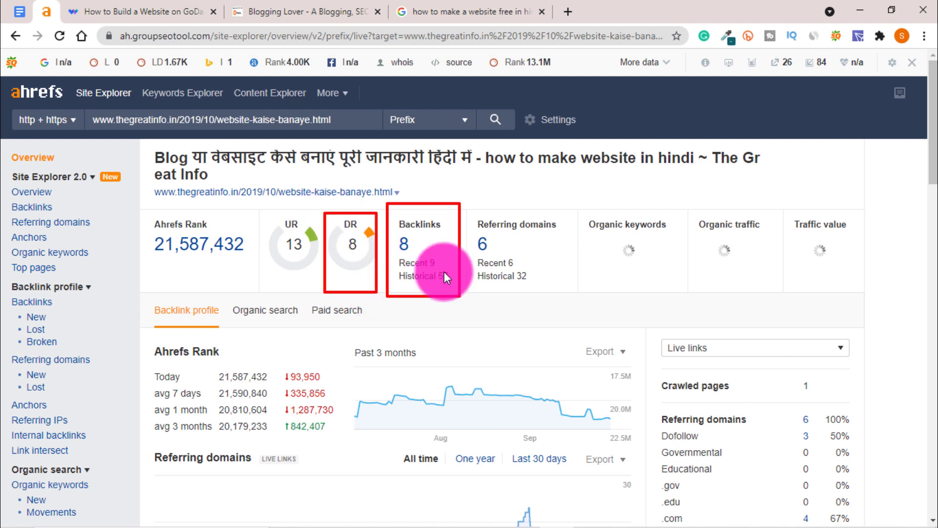
pyautogui.click(467, 204)
pyautogui.moveTo(519, 269); pyautogui.dragTo(573, 293)
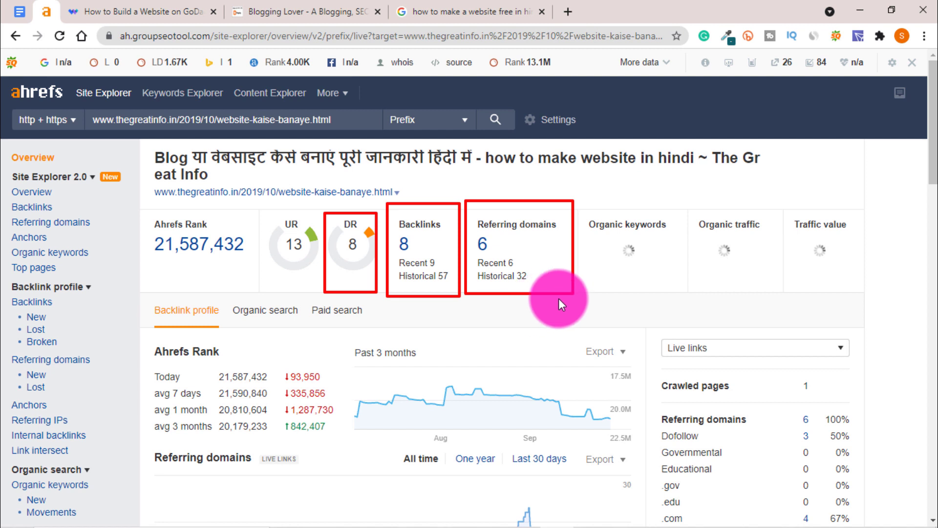
pyautogui.press('Escape')
# - Open the thegreatinfo.in article from the Google results in a new tab and bring it to the front
pyautogui.click(426, 6)
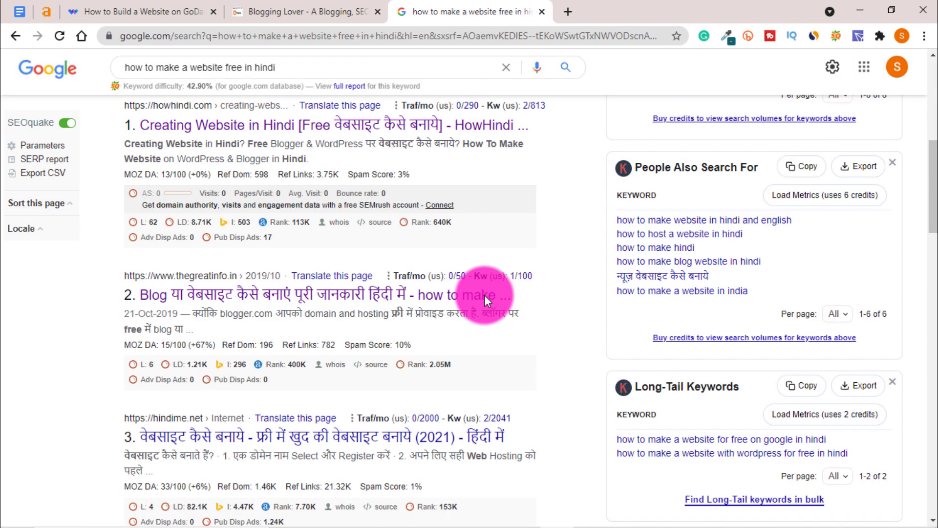
pyautogui.rightClick(272, 291)
pyautogui.click(311, 307)
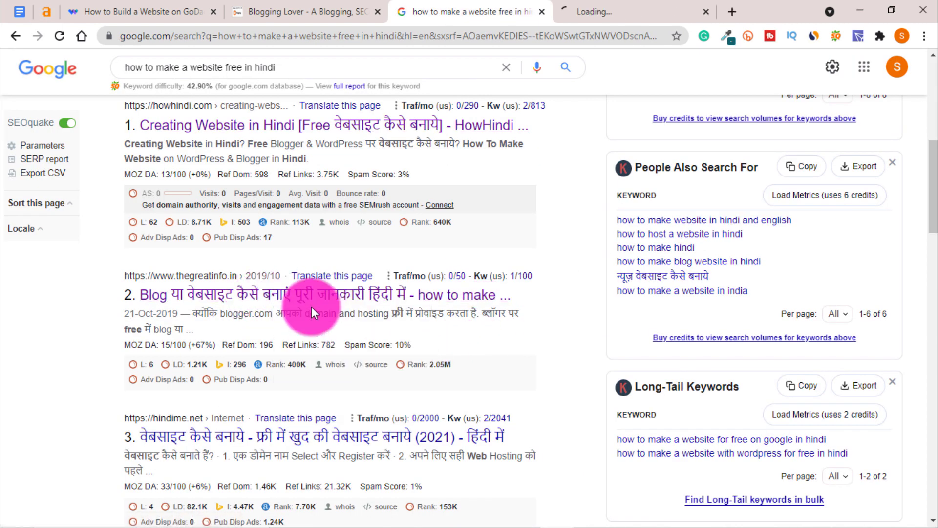
pyautogui.click(577, 6)
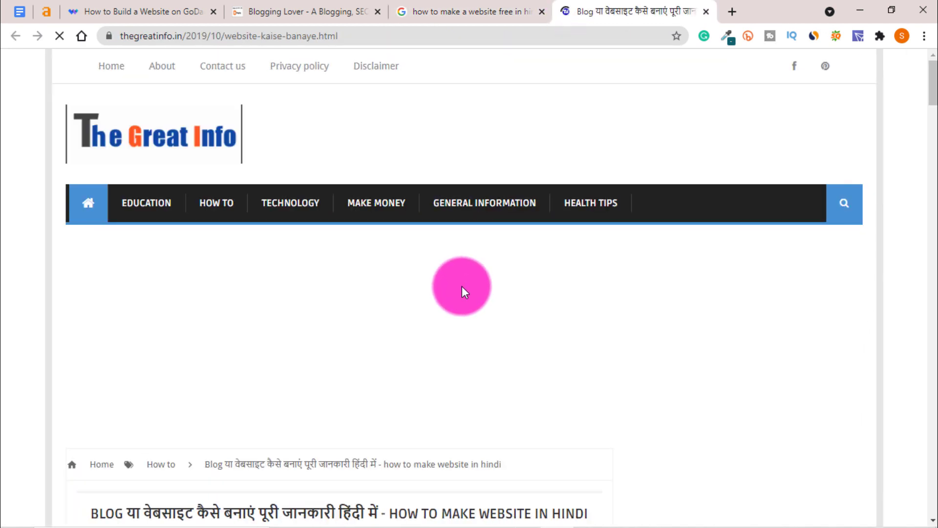
# - Skim the article down to the heading about making a free website on Blogger, dismissing the translation prompt and briefly highlighting the text below it
pyautogui.scroll(-3, 462, 286)
pyautogui.scroll(-4, 460, 286)
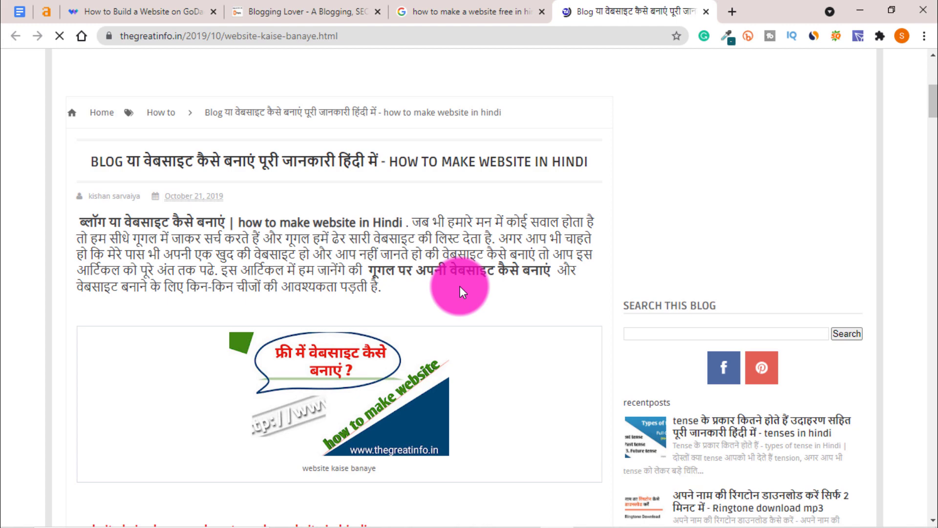
pyautogui.scroll(-15, 460, 286)
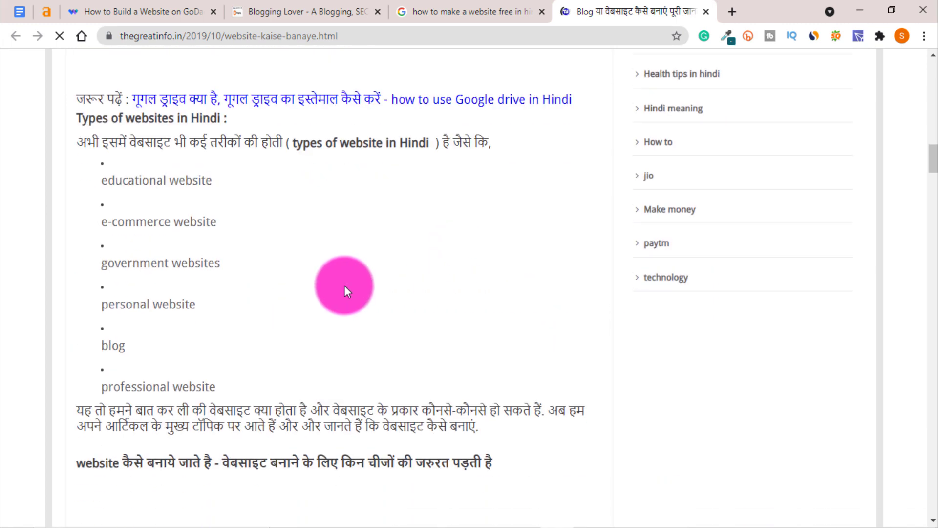
pyautogui.scroll(-20, 343, 285)
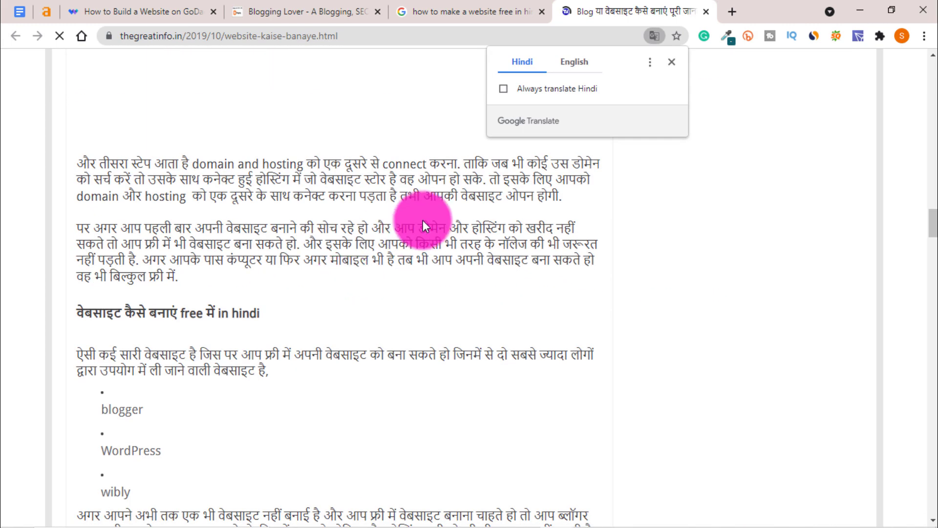
pyautogui.click(672, 62)
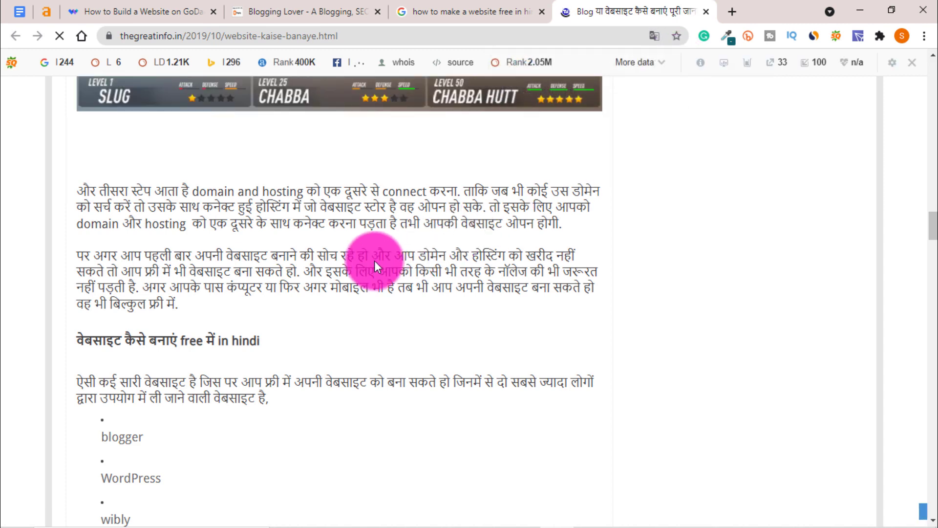
pyautogui.scroll(-5, 374, 260)
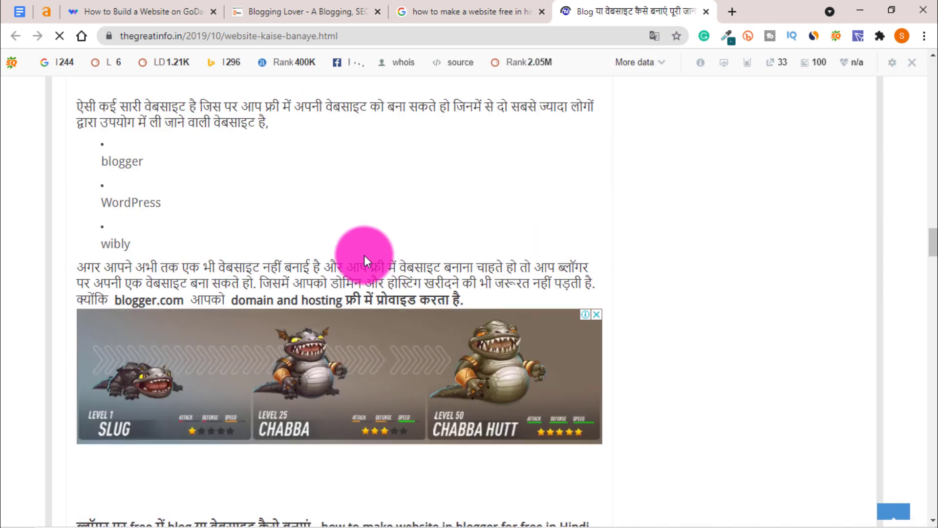
pyautogui.scroll(-7, 364, 255)
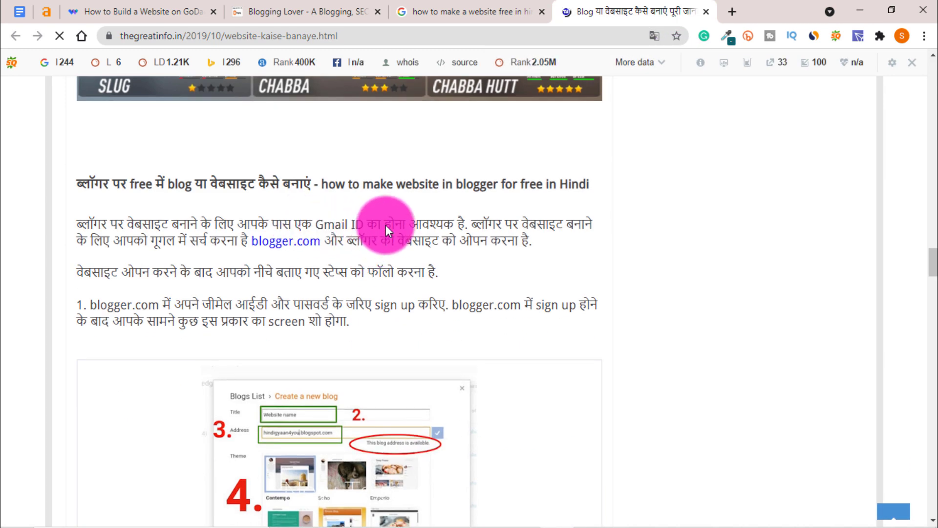
pyautogui.moveTo(367, 224); pyautogui.dragTo(513, 310)
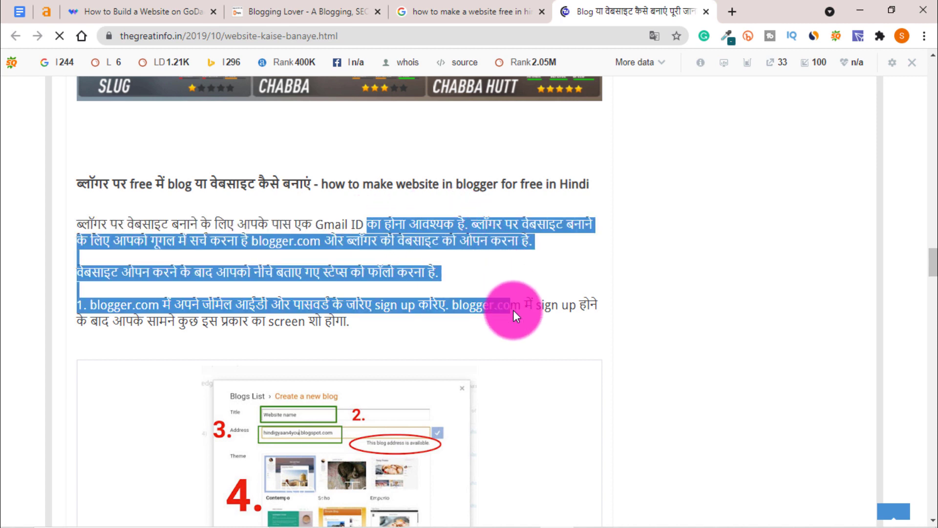
pyautogui.click(486, 256)
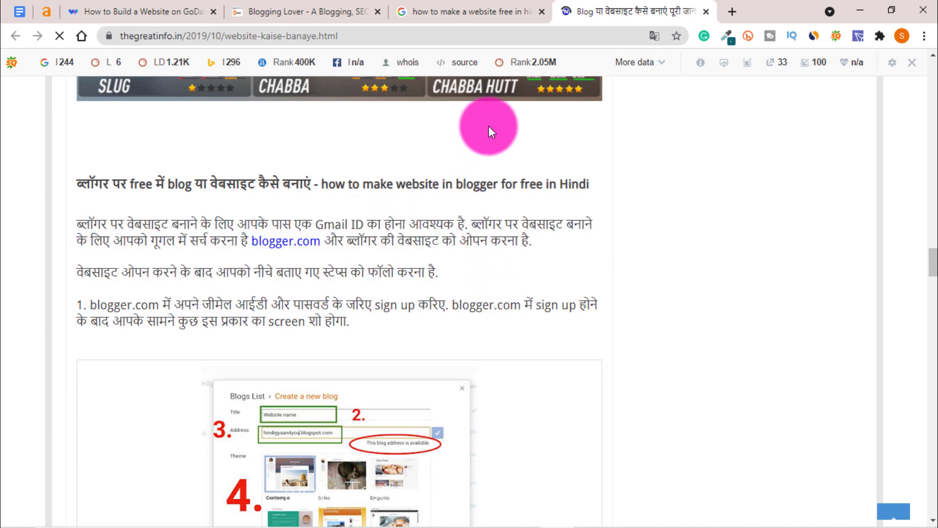
# - Return to the Google results for "how to make a website free in hindi", passing through the Blogging Lover site
pyautogui.click(308, 11)
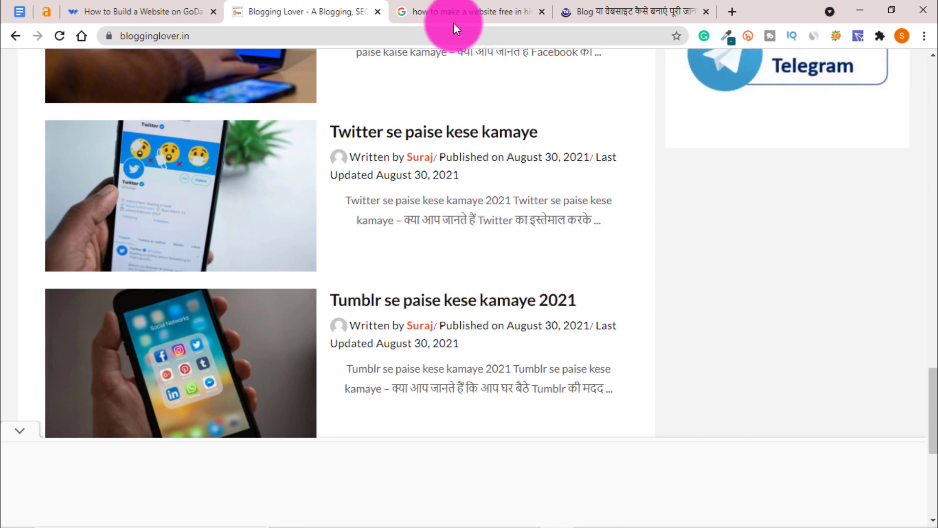
pyautogui.click(454, 24)
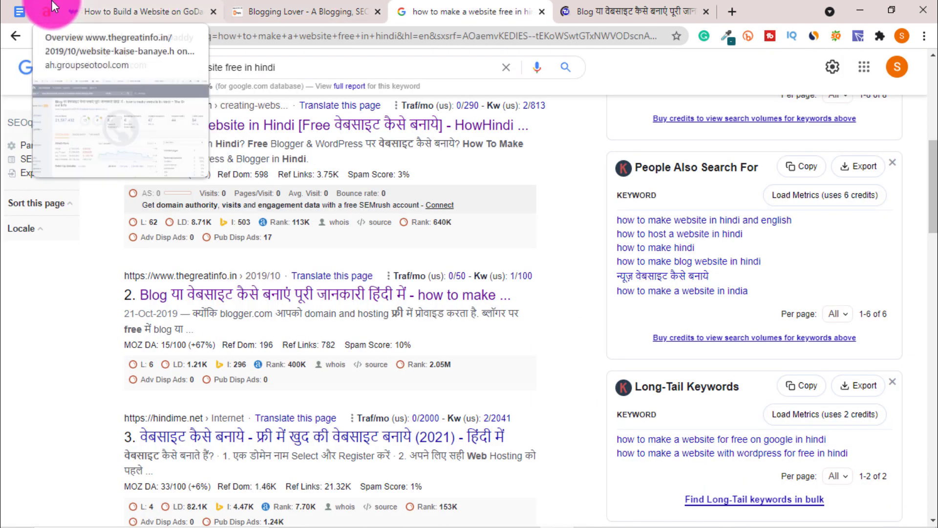
# - Review the Ahrefs overview of the thegreatinfo.in article, and return to the article to skim its Blogger website instructions
pyautogui.click(53, 7)
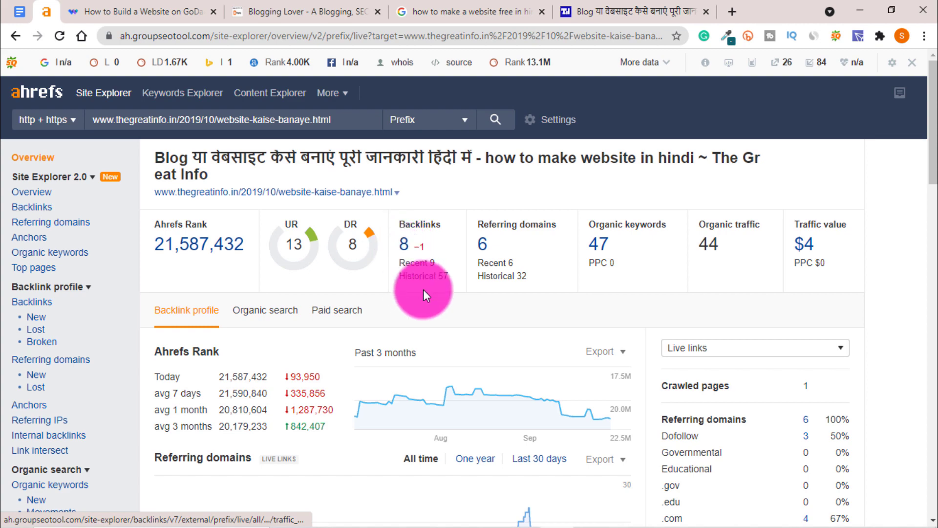
pyautogui.click(655, 6)
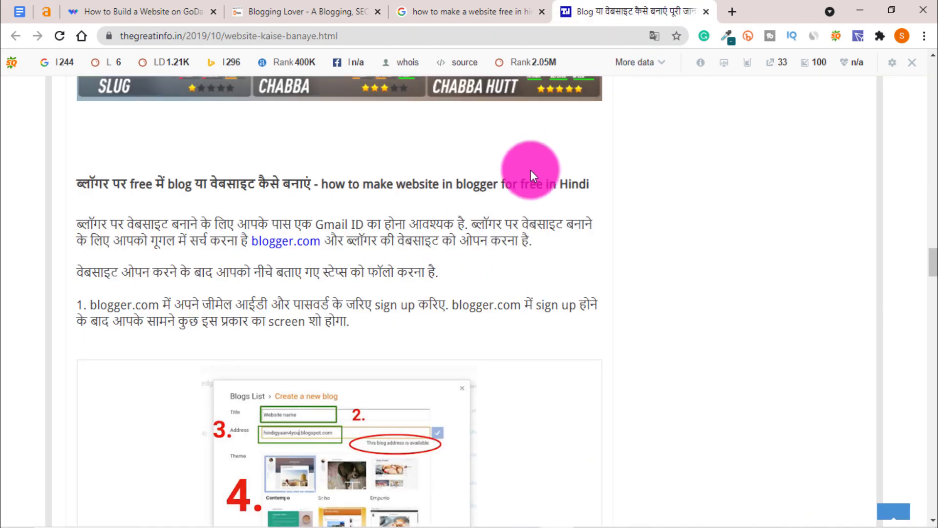
pyautogui.scroll(-15, 472, 210)
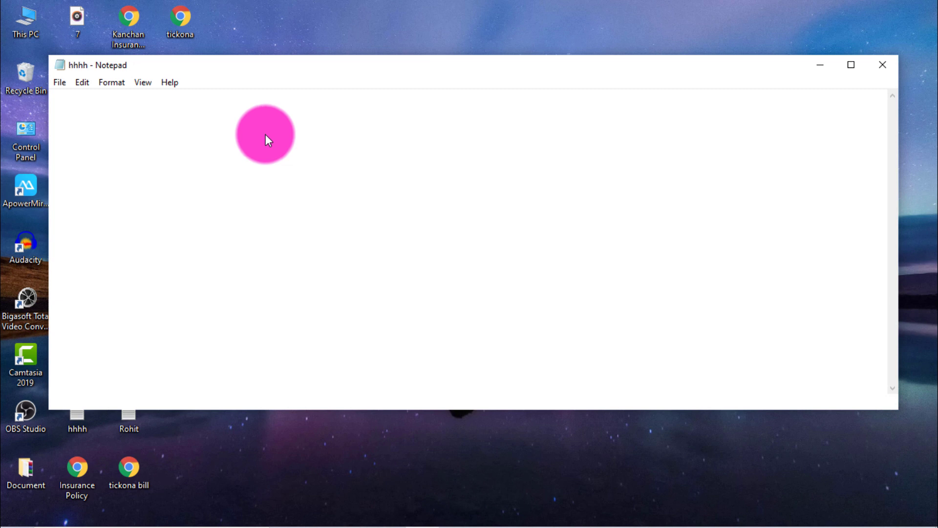
# - Copy the W3Schools anchor tag on the first line of the hhhh Notepad file and minimize Notepad
pyautogui.moveTo(356, 95); pyautogui.dragTo(46, 102)
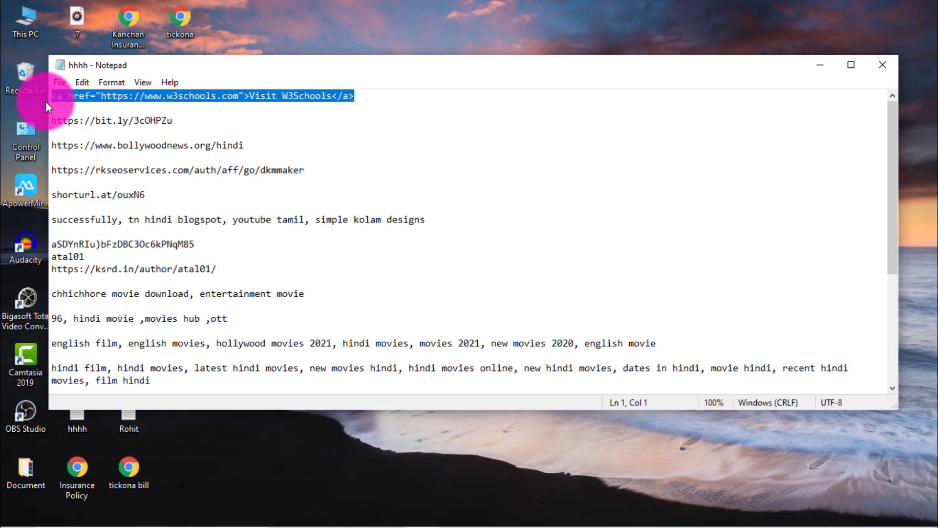
pyautogui.rightClick(98, 97)
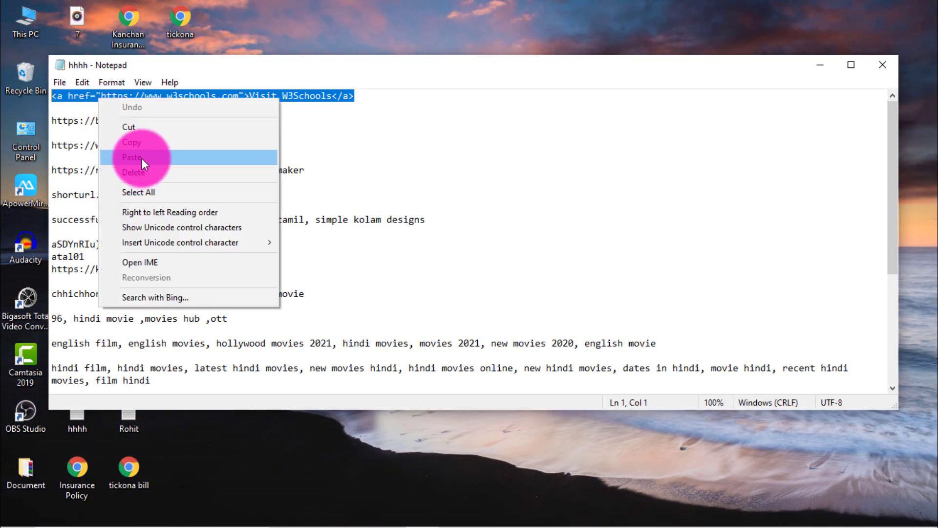
pyautogui.click(141, 142)
pyautogui.click(820, 66)
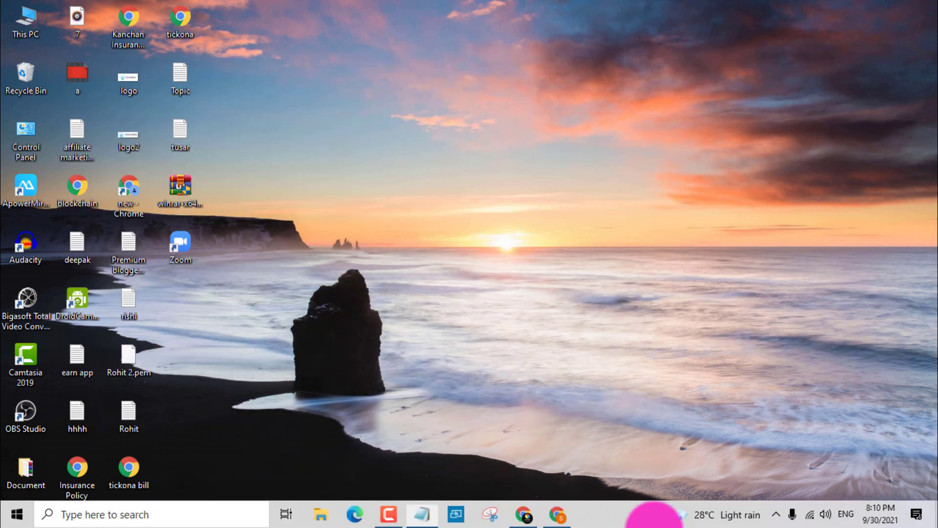
# - Switch back to Chrome and paste the copied anchor tag over the thegreatinfo.in article's address, without running it
pyautogui.click(558, 514)
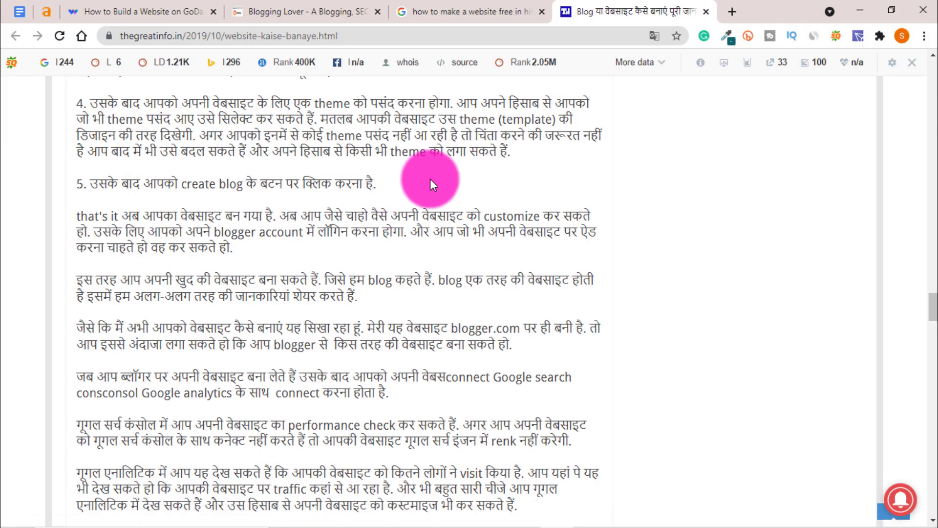
pyautogui.scroll(2, 431, 179)
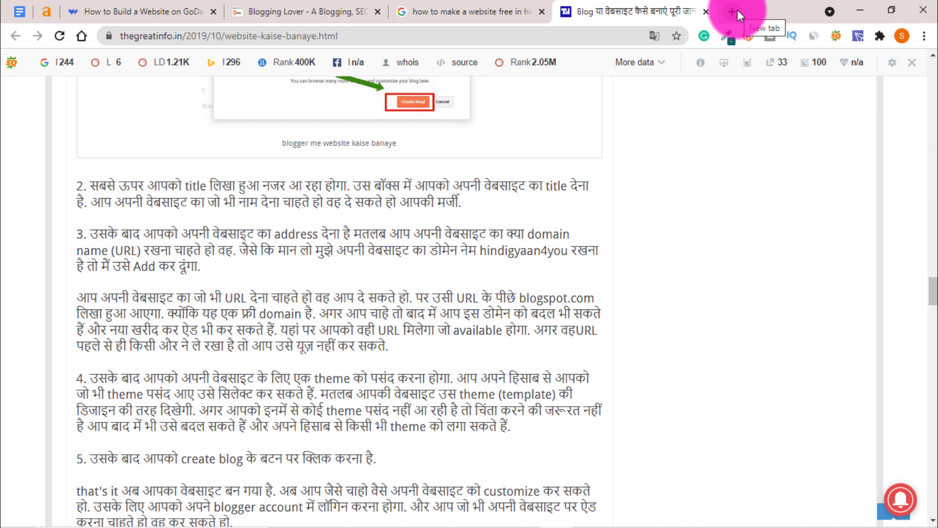
pyautogui.click(735, 11)
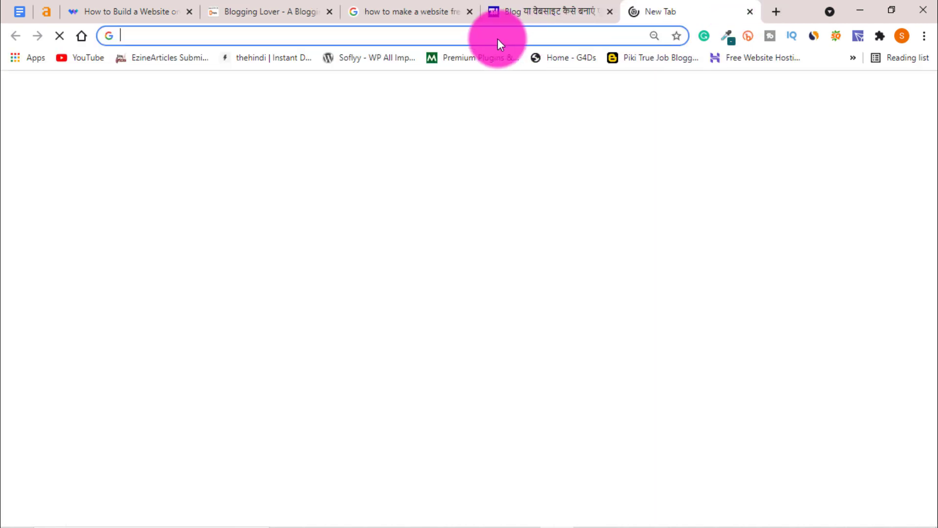
pyautogui.hotkey('ctrl', 'w')
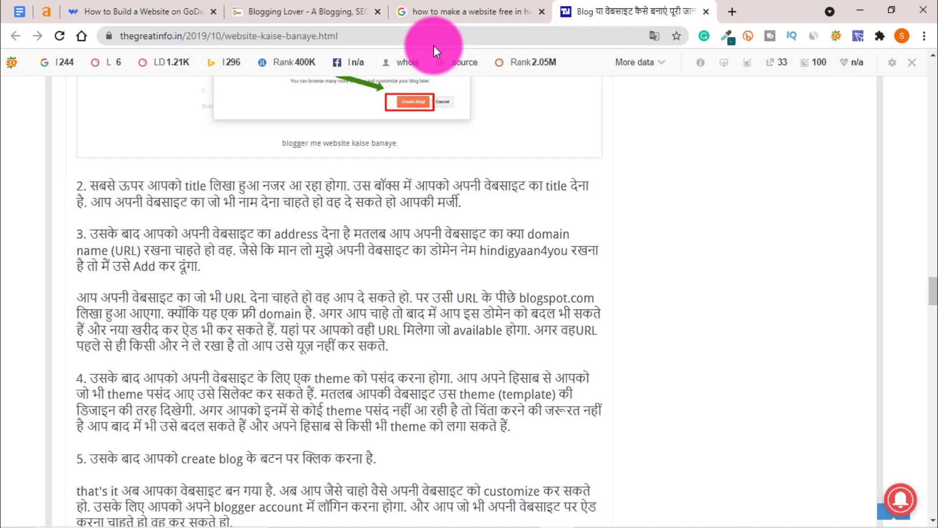
pyautogui.click(350, 31)
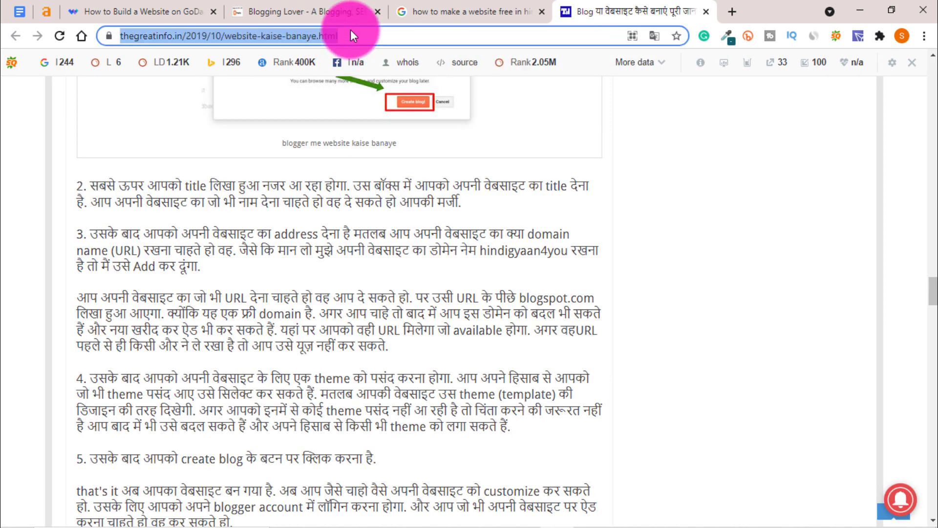
pyautogui.hotkey('ctrl', 'v')
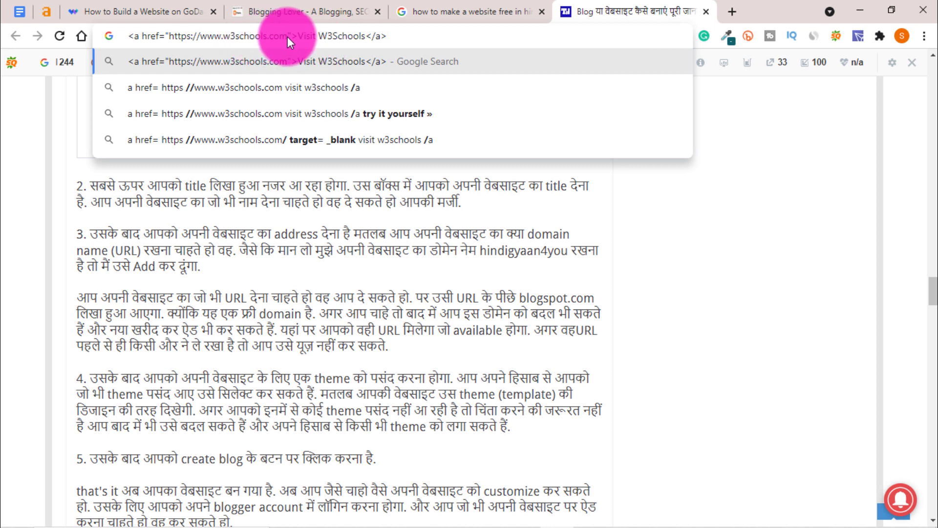
# - Highlight the link URL and the anchor text "Visit W3Schools" in turn within the pasted tag, clearing the selection when done
pyautogui.moveTo(288, 37); pyautogui.dragTo(169, 40)
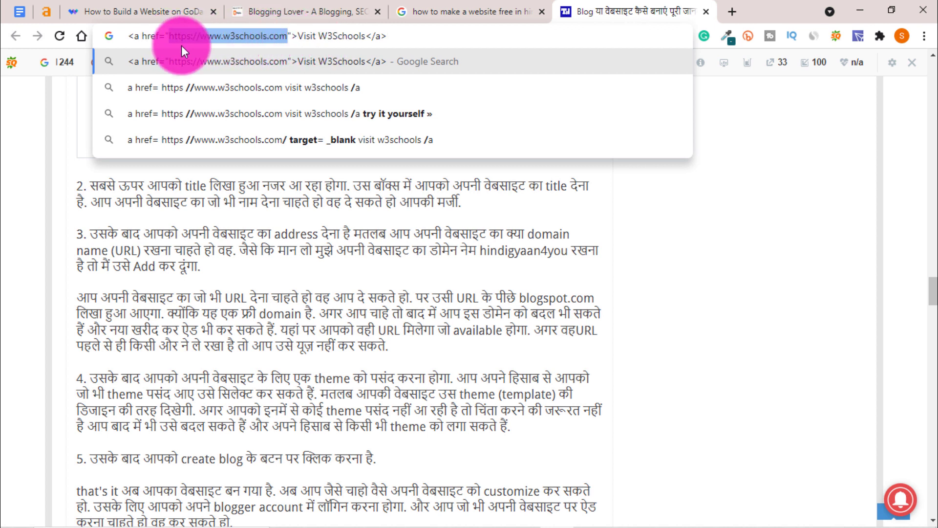
pyautogui.moveTo(366, 36); pyautogui.dragTo(302, 37)
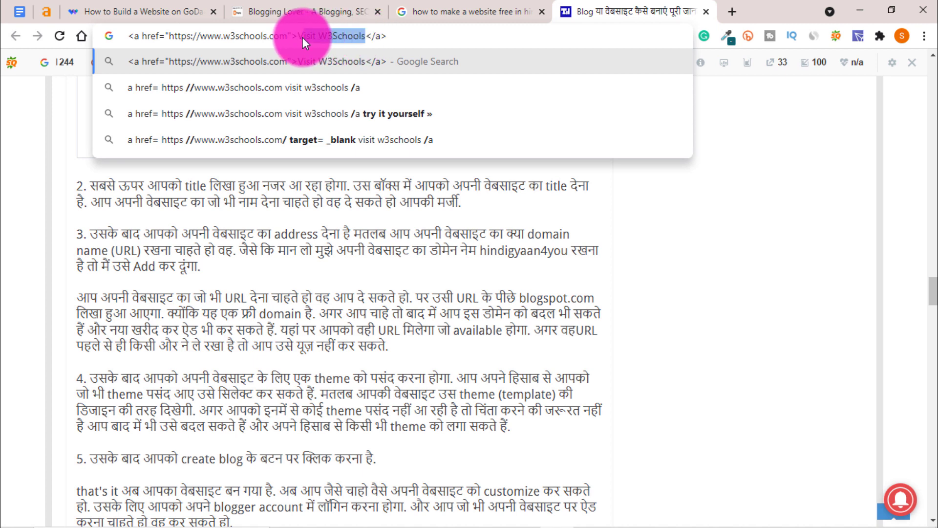
pyautogui.click(391, 37)
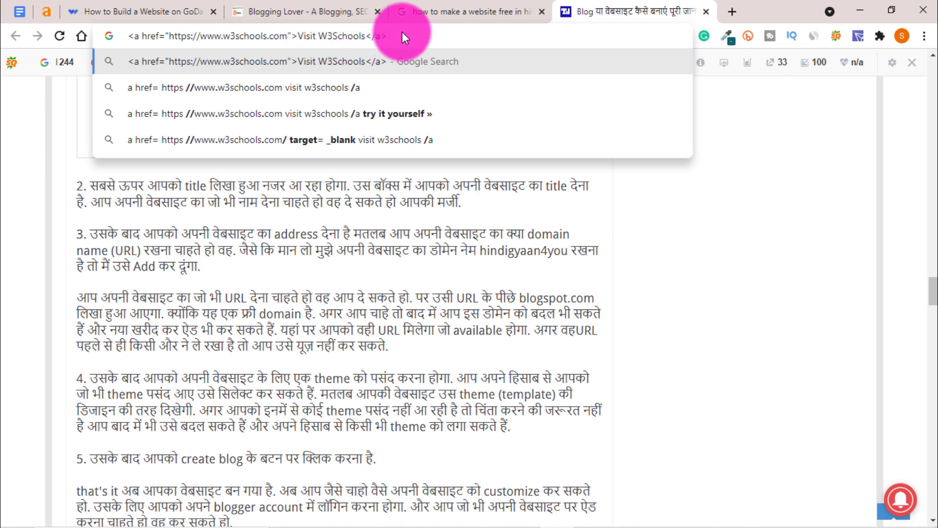
# - Glance over the Blogging Lover post list, and skim the Google results for "how to make a website free in hindi" to the mybigguide.com entry
pyautogui.click(264, 6)
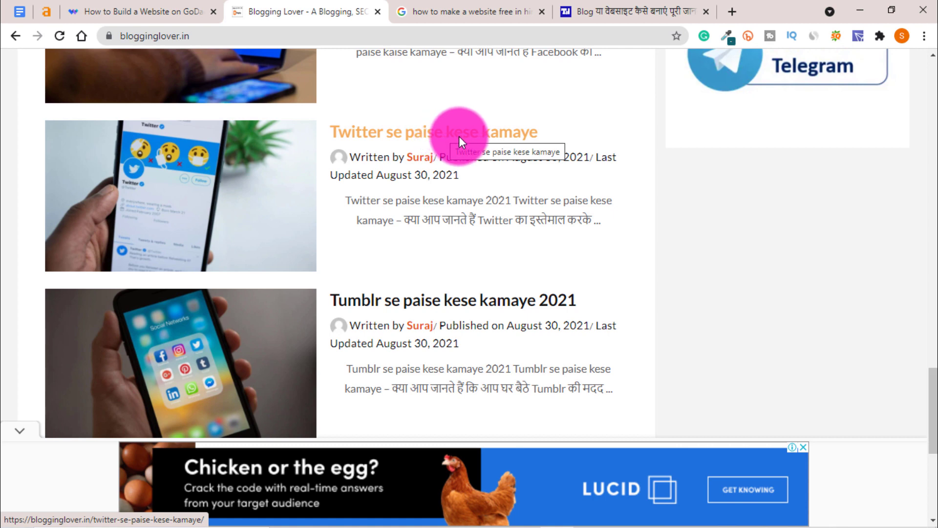
pyautogui.scroll(1, 473, 143)
pyautogui.scroll(1, 476, 169)
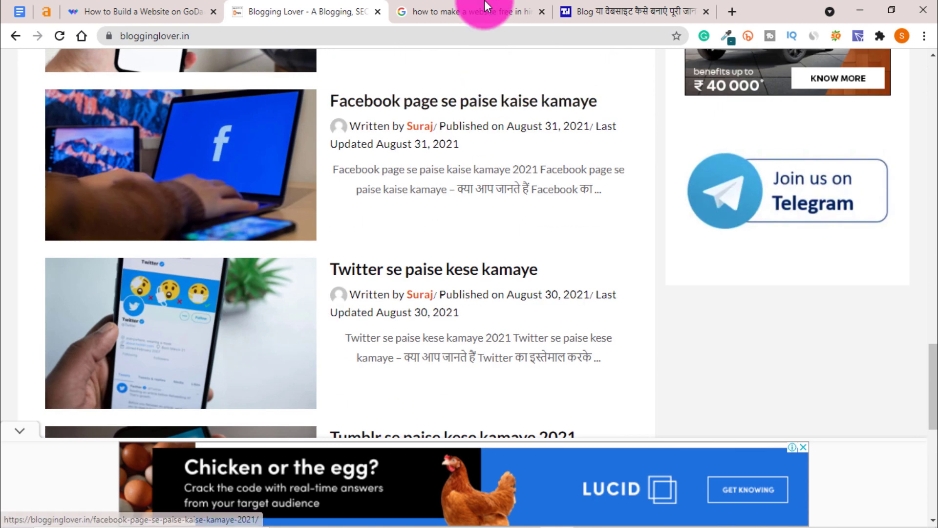
pyautogui.click(479, 7)
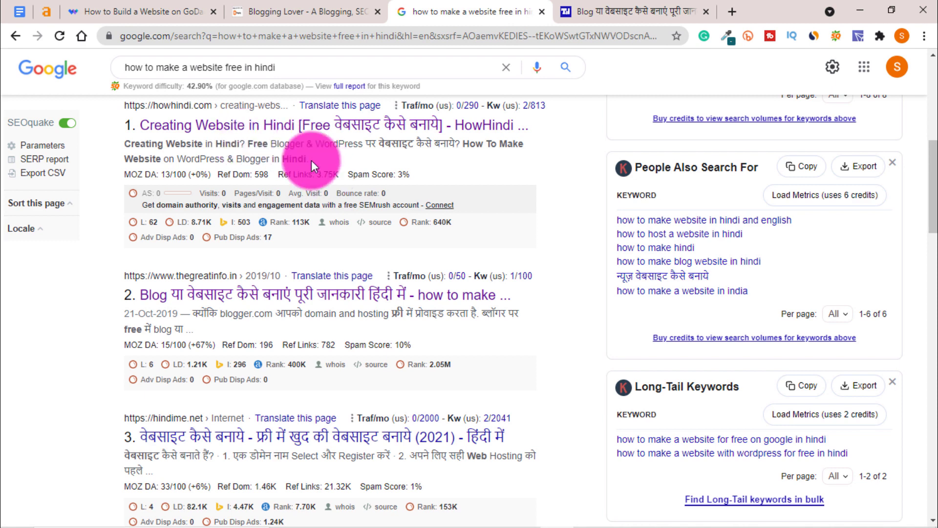
pyautogui.scroll(-6, 398, 304)
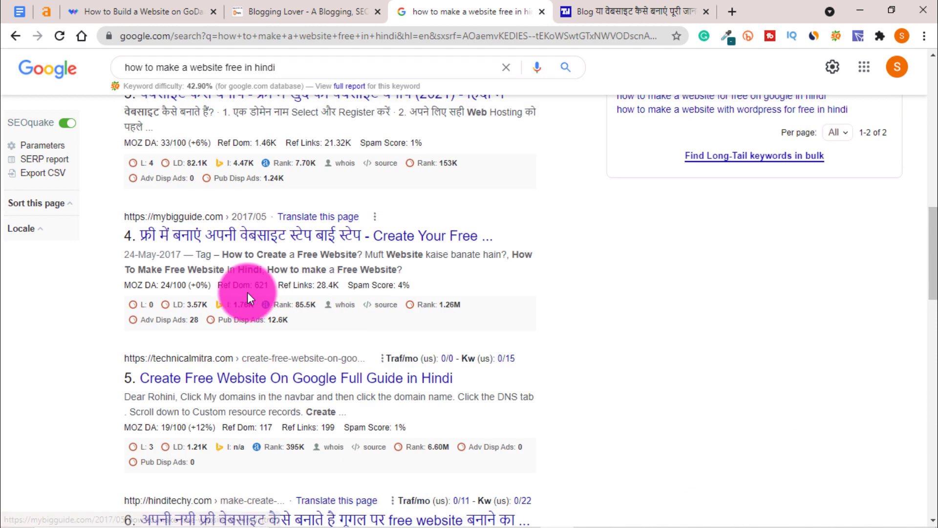
pyautogui.rightClick(226, 234)
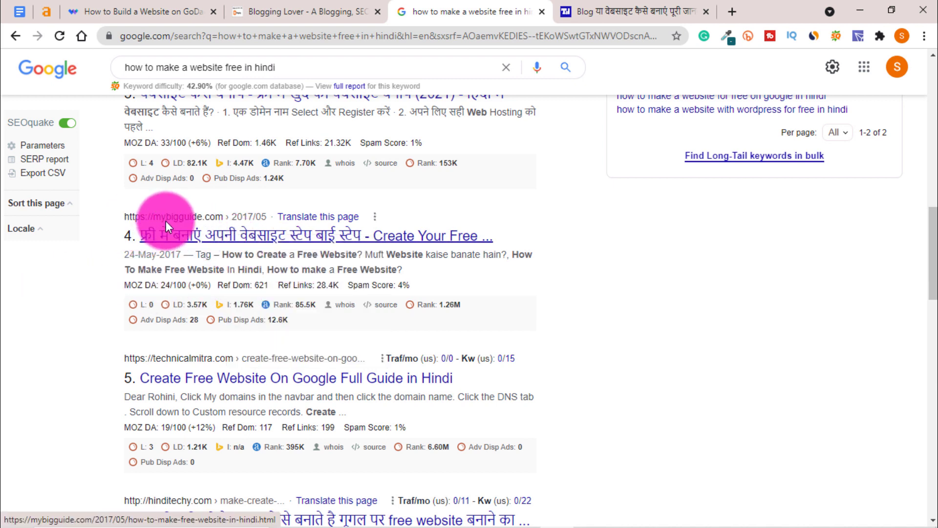
pyautogui.scroll(3, 489, 169)
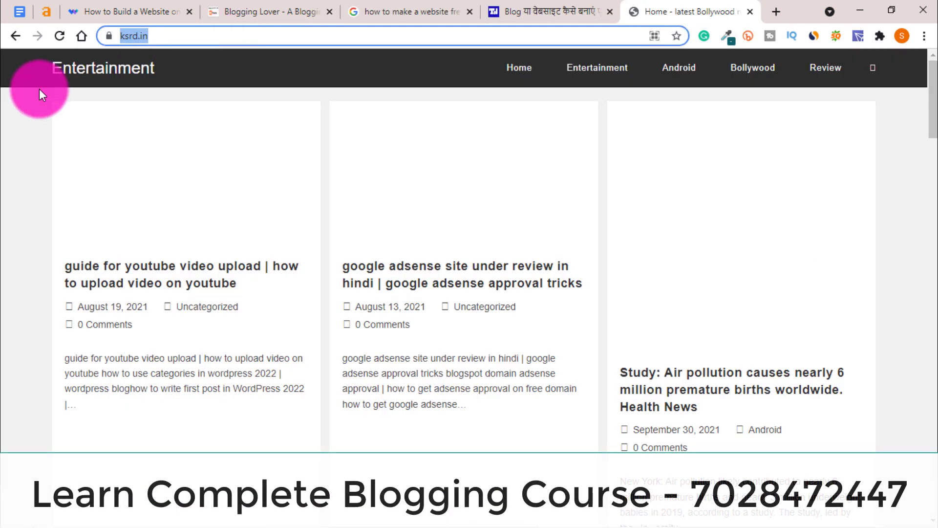
# - Skim the posts on the ksrd.in home page and return to its first row
pyautogui.click(39, 93)
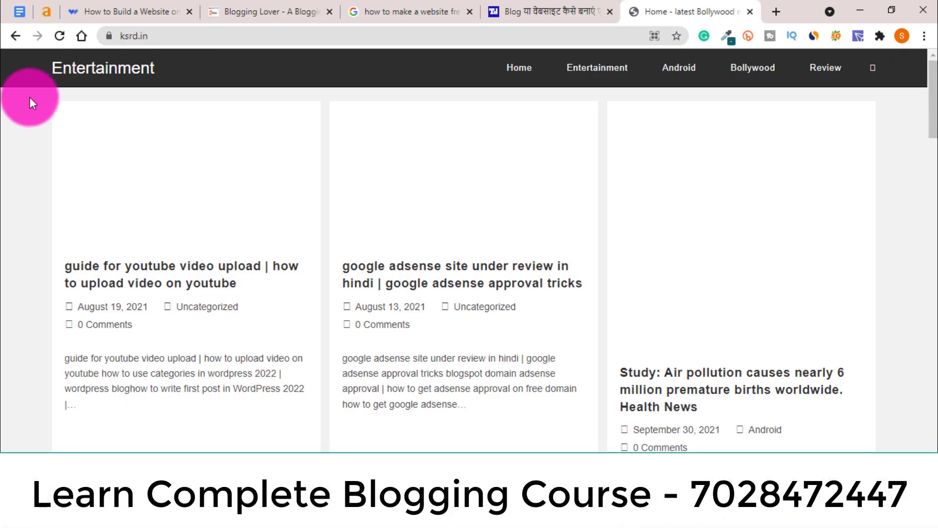
pyautogui.scroll(-9, 310, 149)
pyautogui.scroll(8, 310, 149)
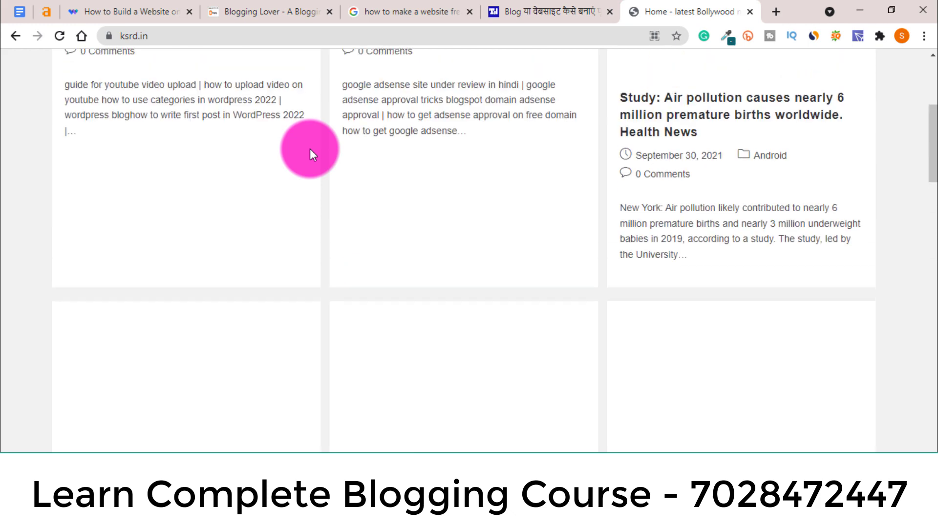
pyautogui.scroll(-7, 352, 177)
pyautogui.scroll(-4, 403, 147)
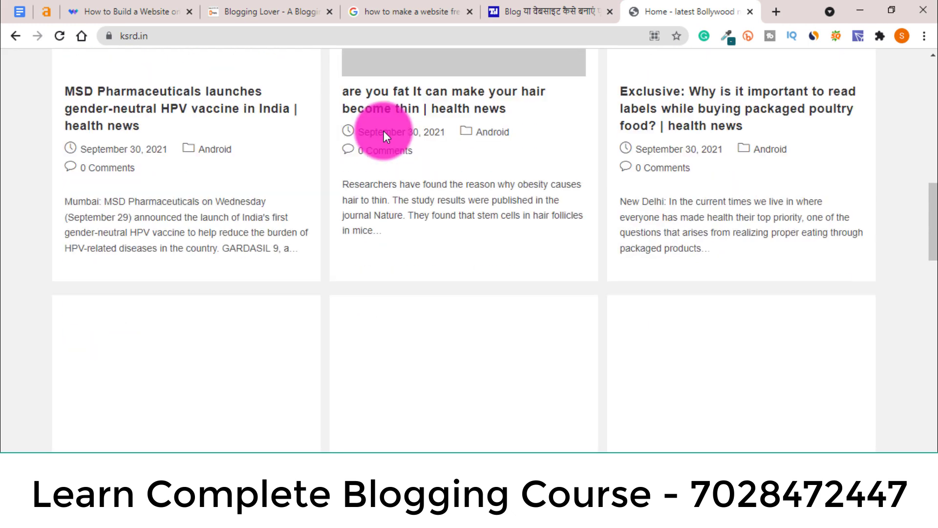
pyautogui.scroll(4, 386, 163)
pyautogui.scroll(10, 444, 311)
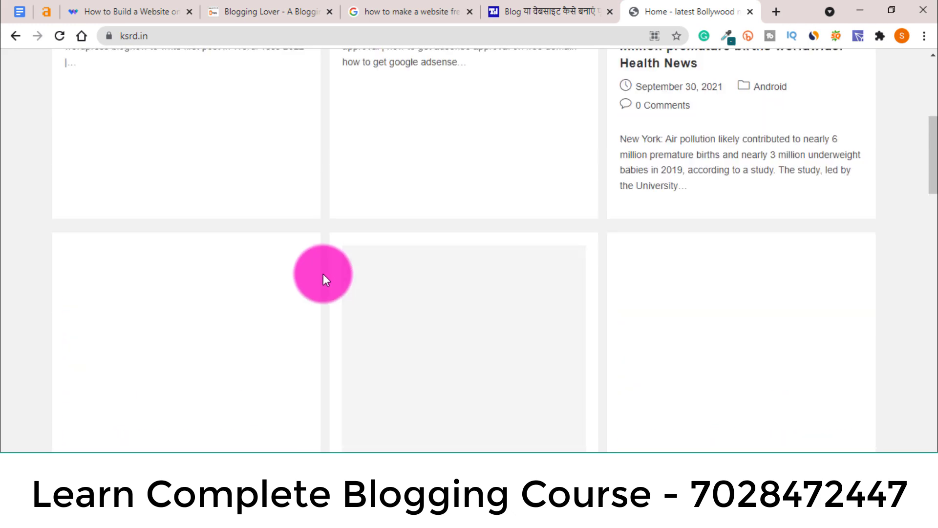
pyautogui.scroll(1, 405, 268)
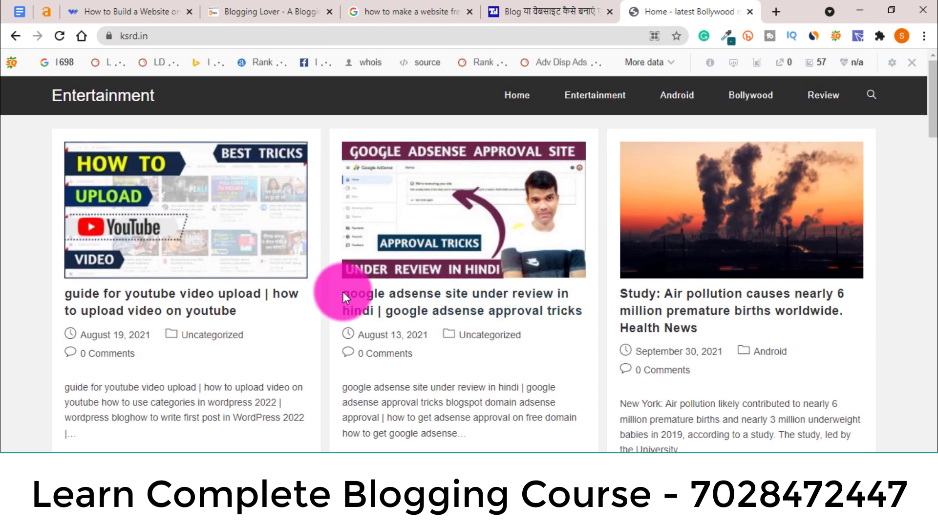
# - Highlight the title of the "google adsense site under review in hindi" post on the ksrd.in home page
pyautogui.moveTo(342, 293); pyautogui.dragTo(584, 314)
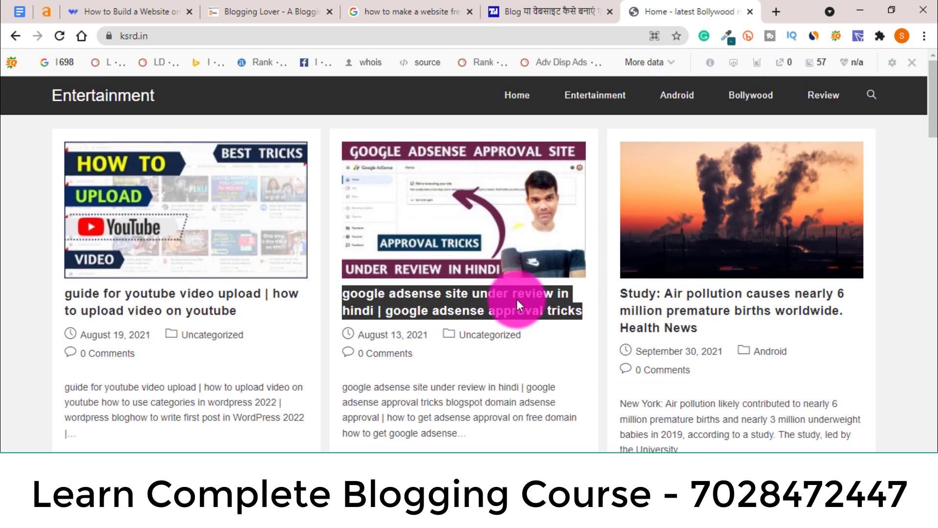
pyautogui.rightClick(537, 301)
pyautogui.click(559, 419)
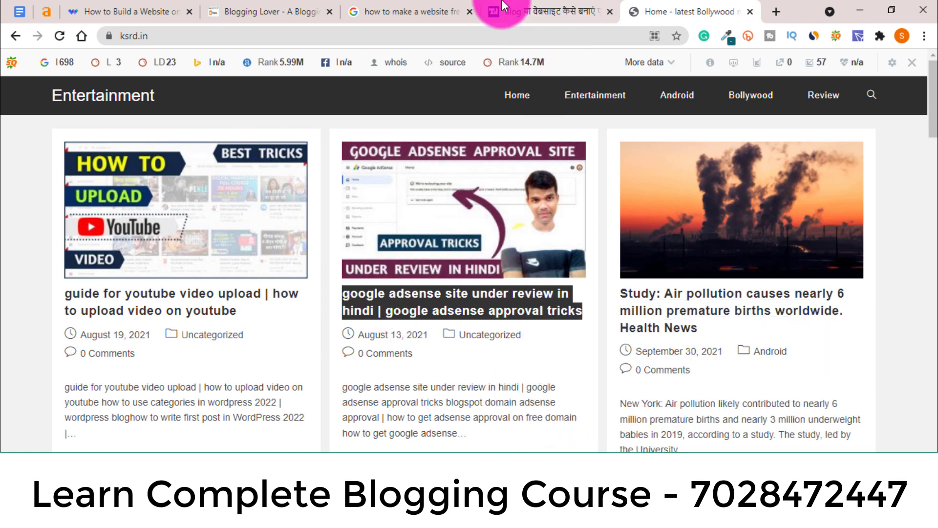
# - Search Google for "top 10 backlink creator" and skim the first results
pyautogui.click(391, 4)
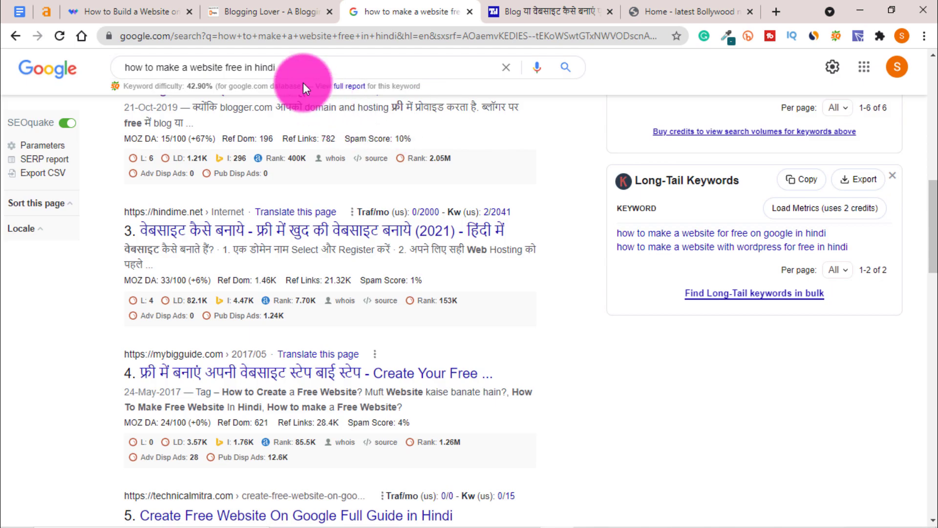
pyautogui.click(535, 67)
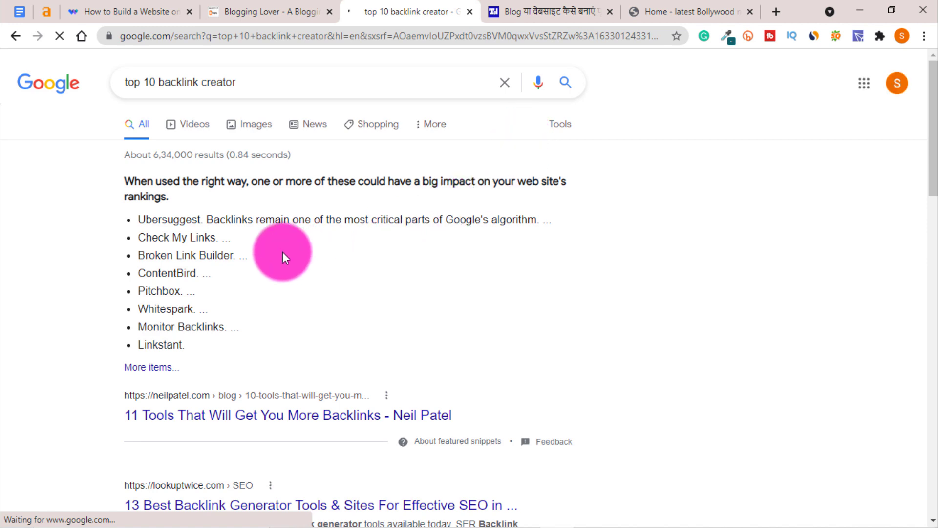
pyautogui.scroll(-3, 282, 252)
pyautogui.scroll(2, 342, 258)
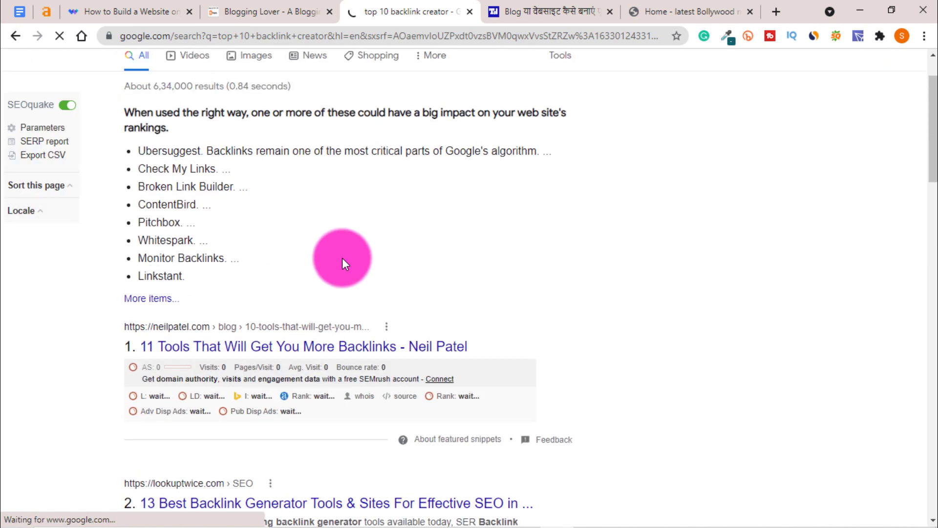
# - Open the neilpatel.com result "11 Tools That Will Get You More Backlinks" in a new tab and close the search tab
pyautogui.rightClick(299, 347)
pyautogui.click(355, 359)
pyautogui.hotkey('ctrl', 'w')
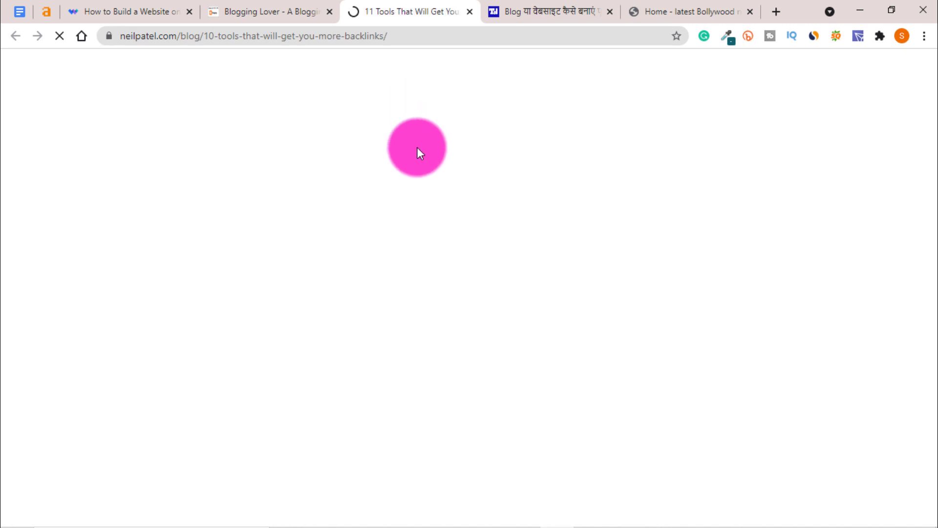
# - Skim the backlink tools article down to the numbered Ubersuggest instructions
pyautogui.scroll(-10, 401, 218)
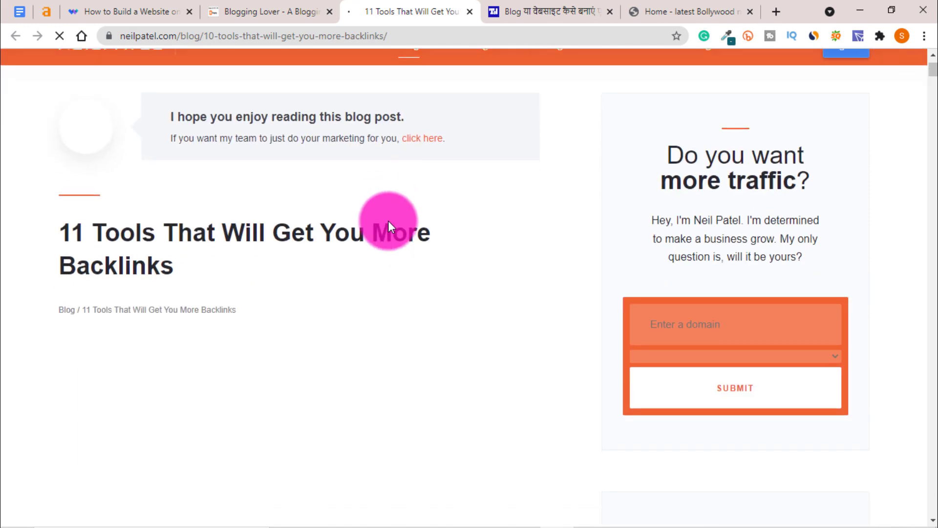
pyautogui.scroll(-15, 384, 223)
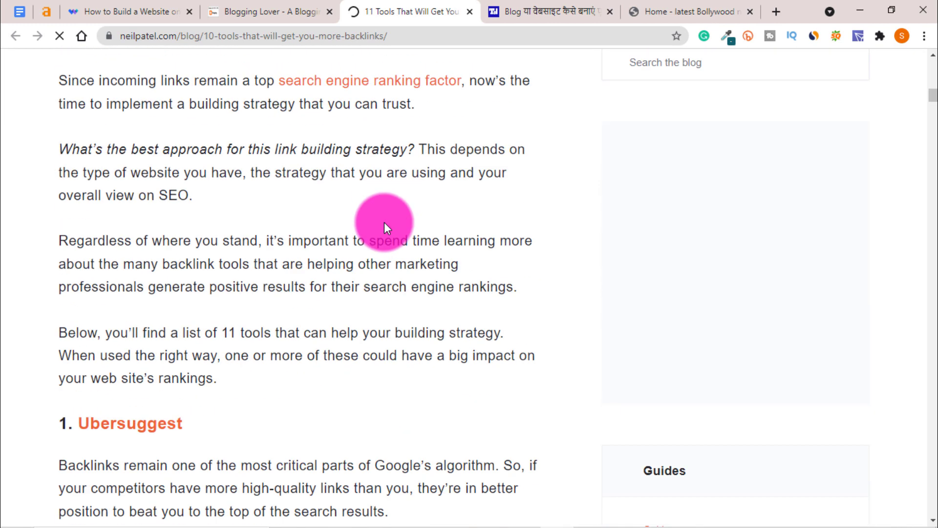
pyautogui.scroll(-6, 382, 225)
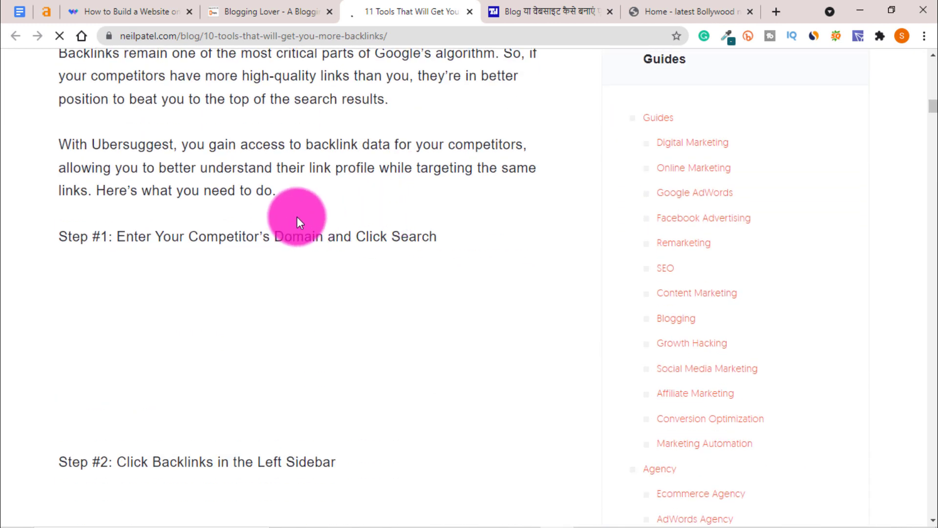
# - Skim the backlink tools article down to item 5 and open the Pitchbox site in a new tab
pyautogui.scroll(-4, 297, 217)
pyautogui.scroll(5, 297, 217)
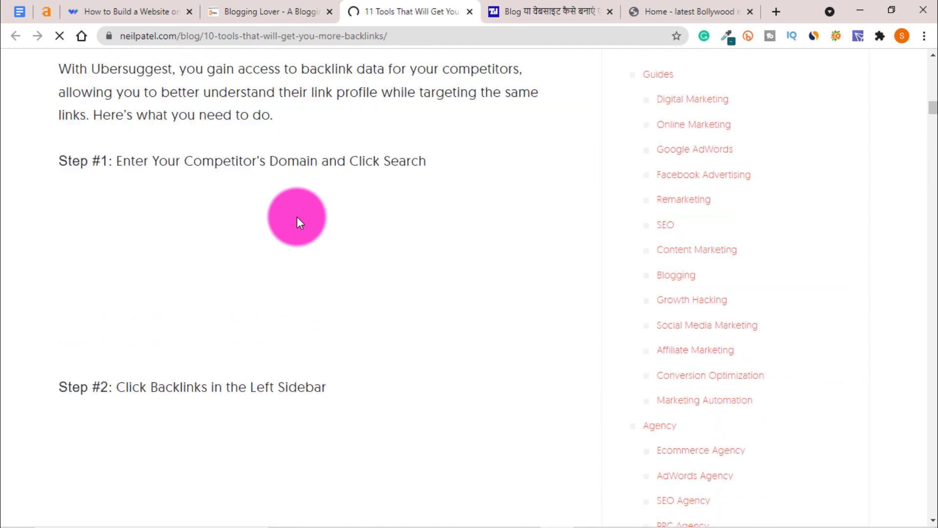
pyautogui.scroll(-10, 386, 226)
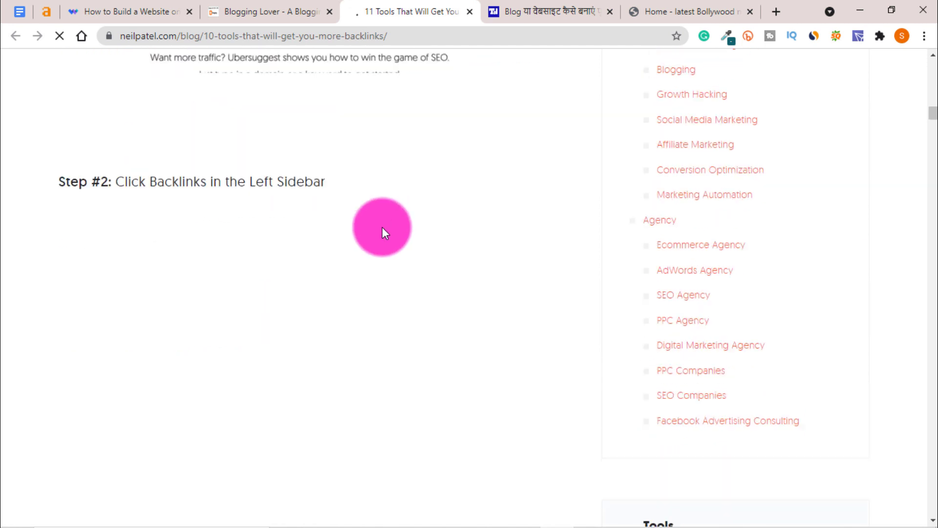
pyautogui.scroll(-20, 331, 231)
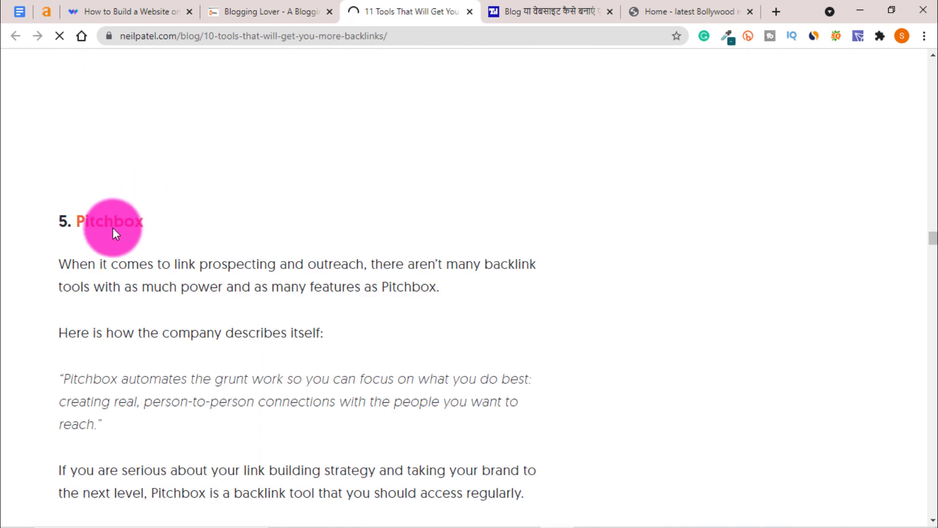
pyautogui.rightClick(104, 223)
pyautogui.click(135, 234)
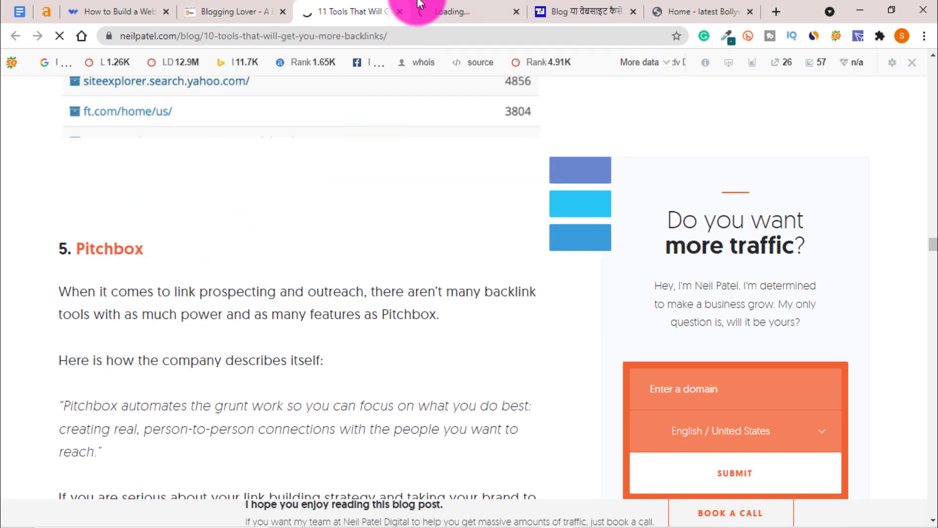
pyautogui.click(449, 11)
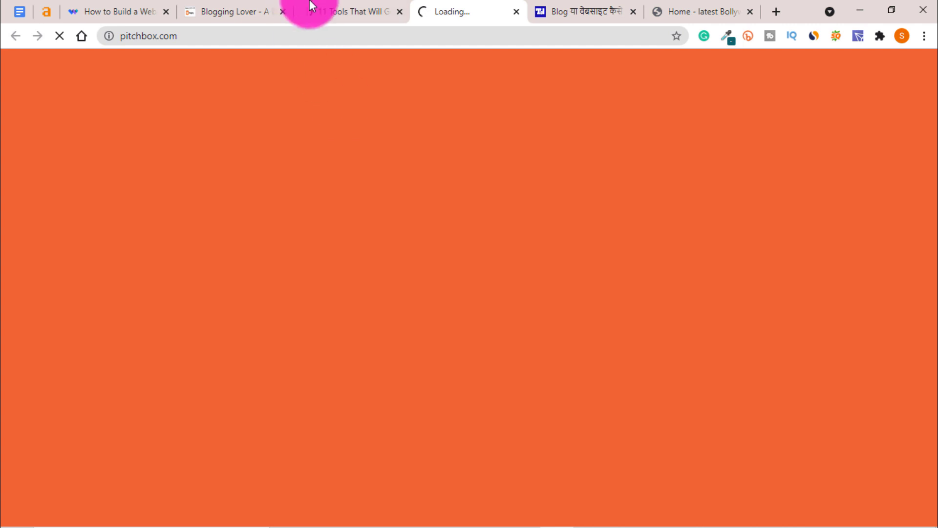
# - Search Google for "top 10 backlink generator" and open the yeahhub.com result "Top 21 sites for free Backlinks online" in a new tab
pyautogui.click(332, 0)
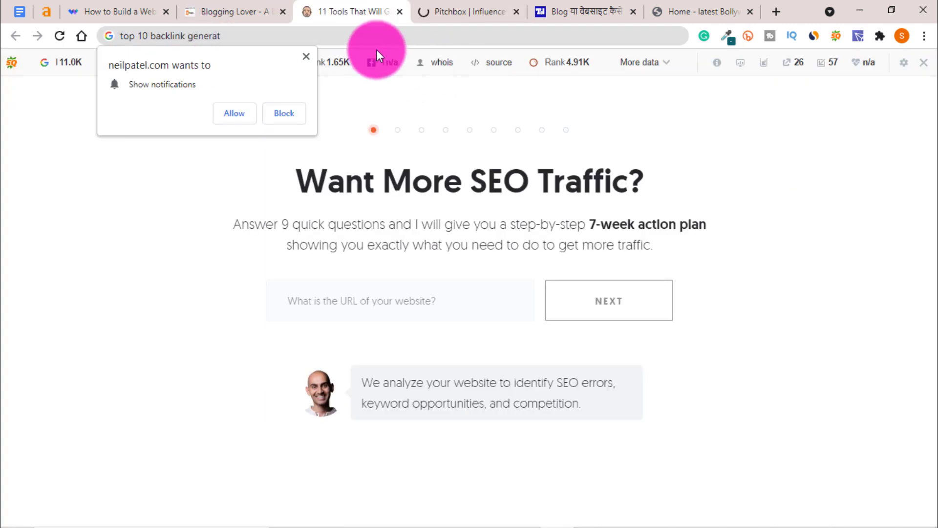
pyautogui.click(306, 54)
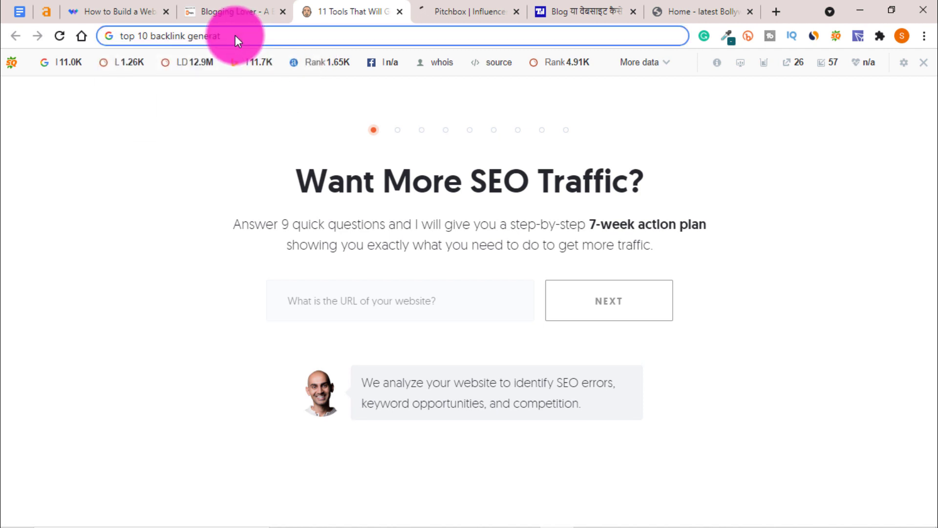
pyautogui.write('or')
pyautogui.press('Return')
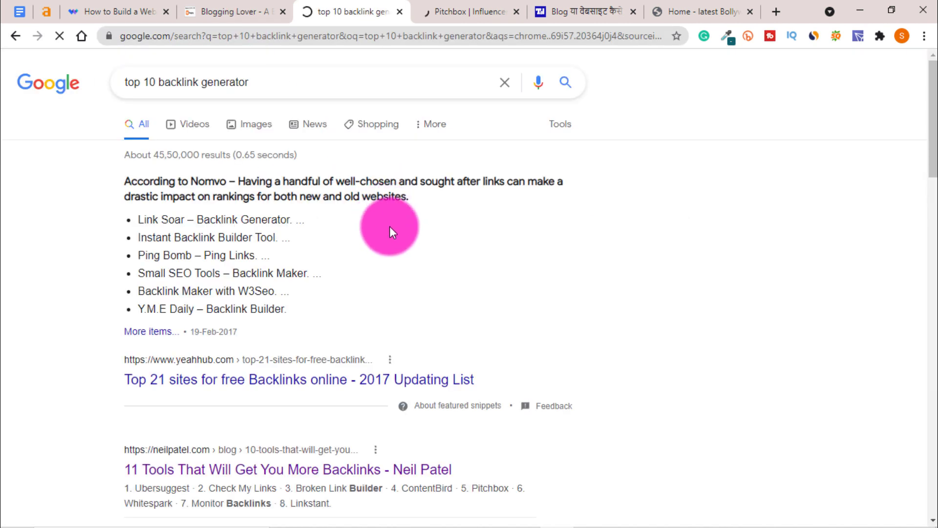
pyautogui.scroll(-3, 389, 227)
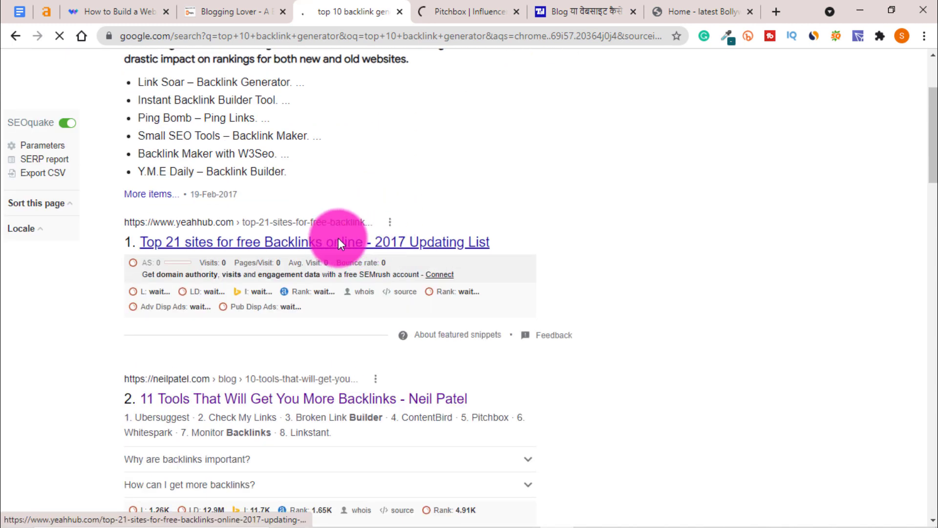
pyautogui.rightClick(366, 248)
pyautogui.click(369, 249)
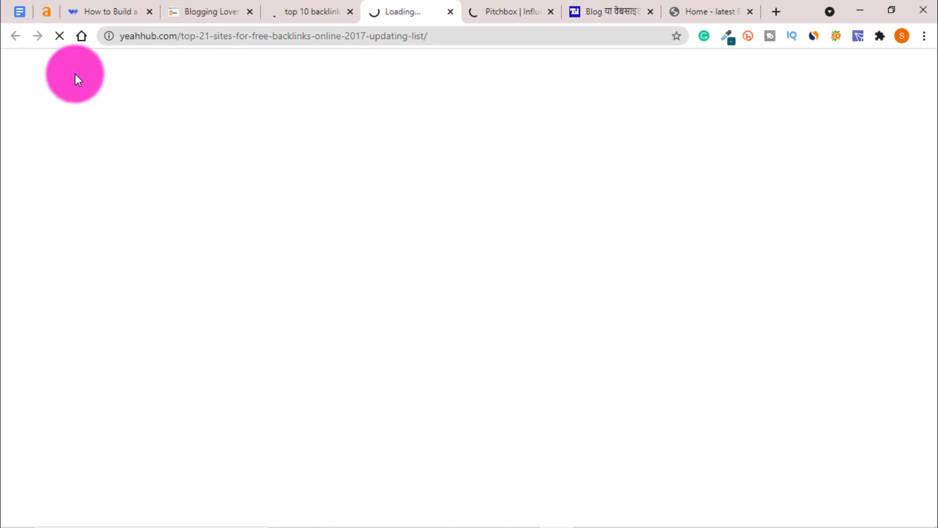
# - Skim the Pitchbox home page down to its footer, return to the yeahhub.com article and close the Pitchbox tab
pyautogui.click(496, 4)
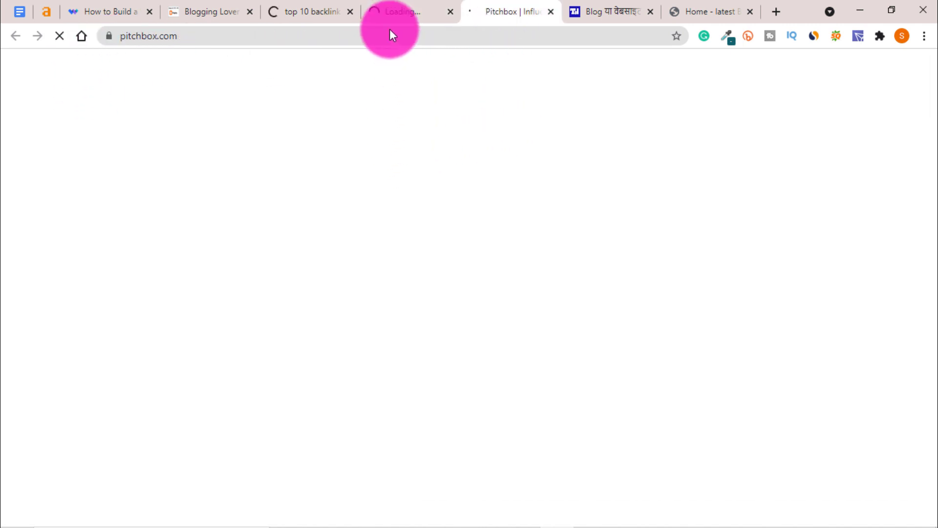
pyautogui.scroll(-20, 423, 215)
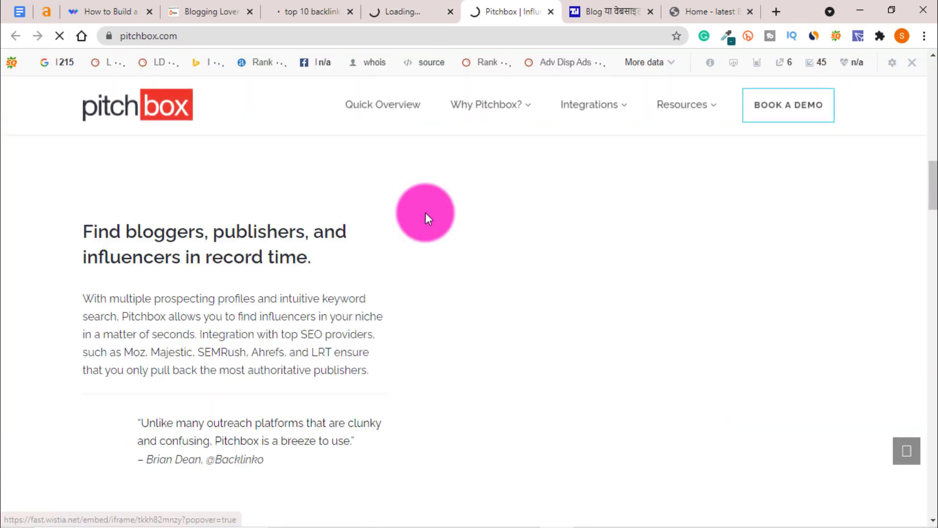
pyautogui.scroll(-20, 434, 242)
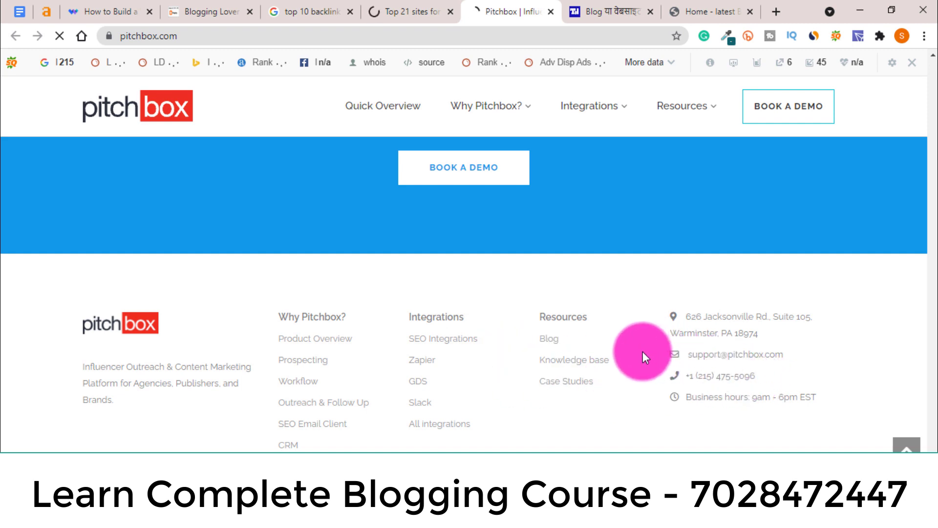
pyautogui.scroll(5, 643, 351)
pyautogui.scroll(15, 704, 312)
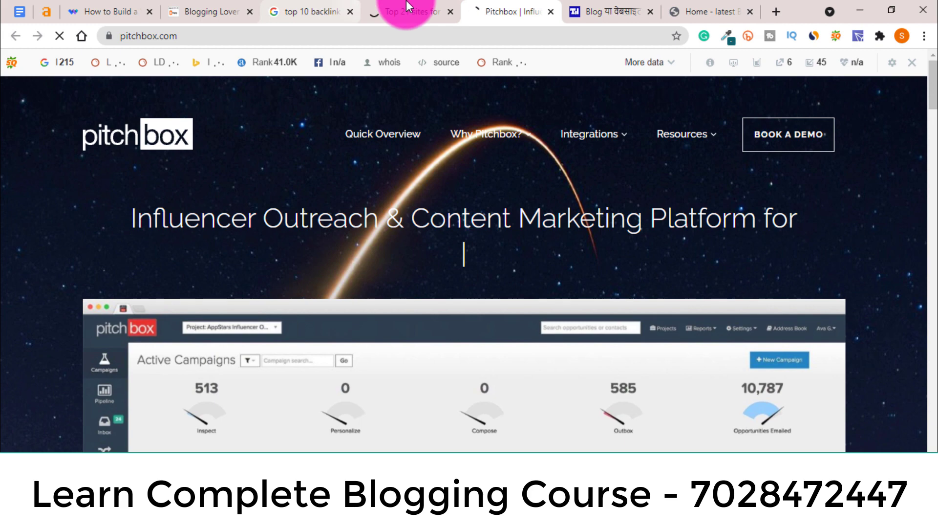
pyautogui.click(406, 3)
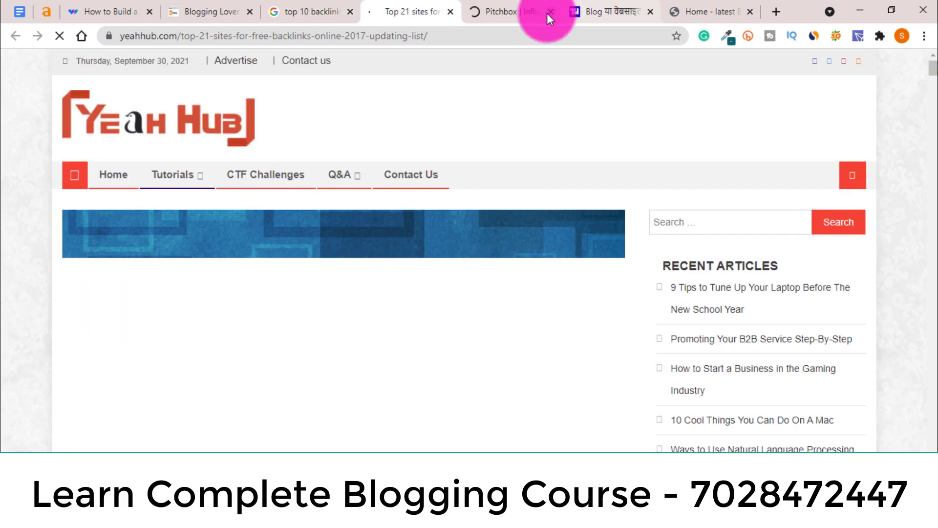
pyautogui.click(549, 13)
# - Skim the yeahhub.com list of free backlink sites and open the LinksManagement and BackLinkr links in new tabs
pyautogui.scroll(-5, 376, 303)
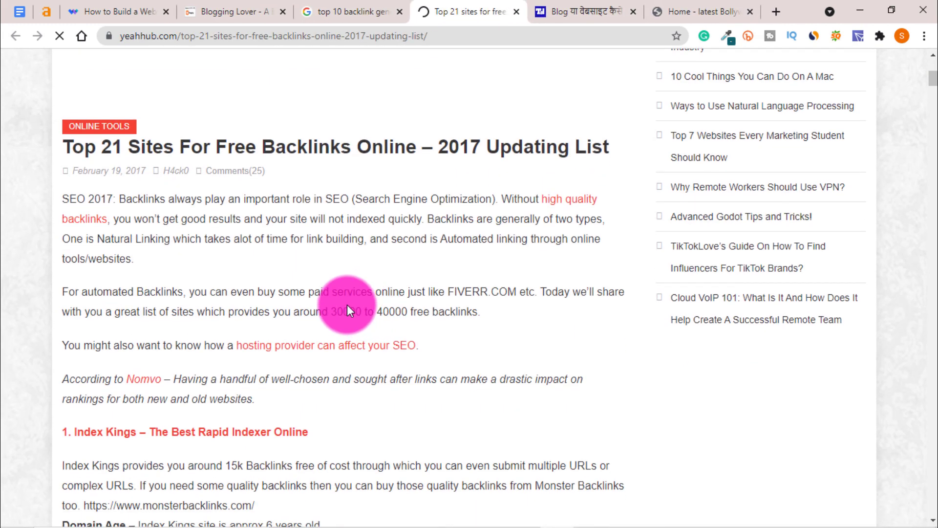
pyautogui.scroll(-6, 294, 276)
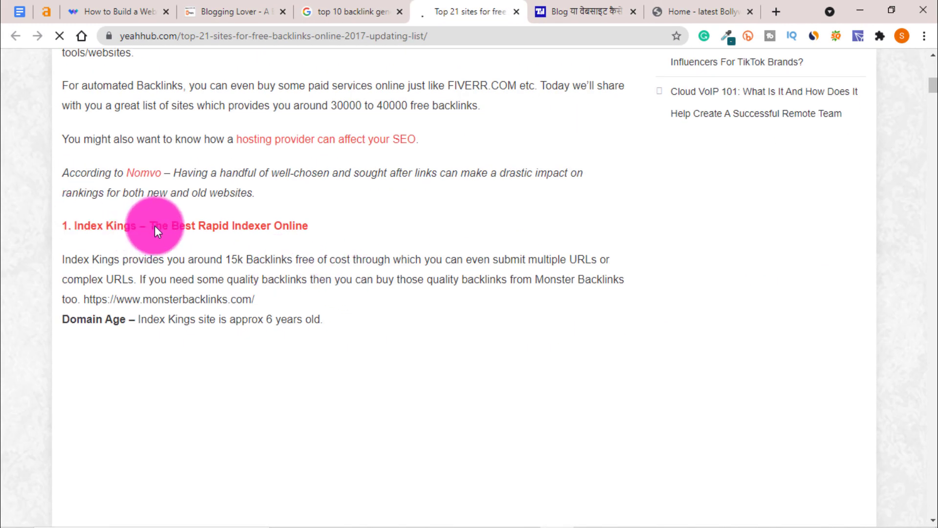
pyautogui.scroll(-15, 215, 244)
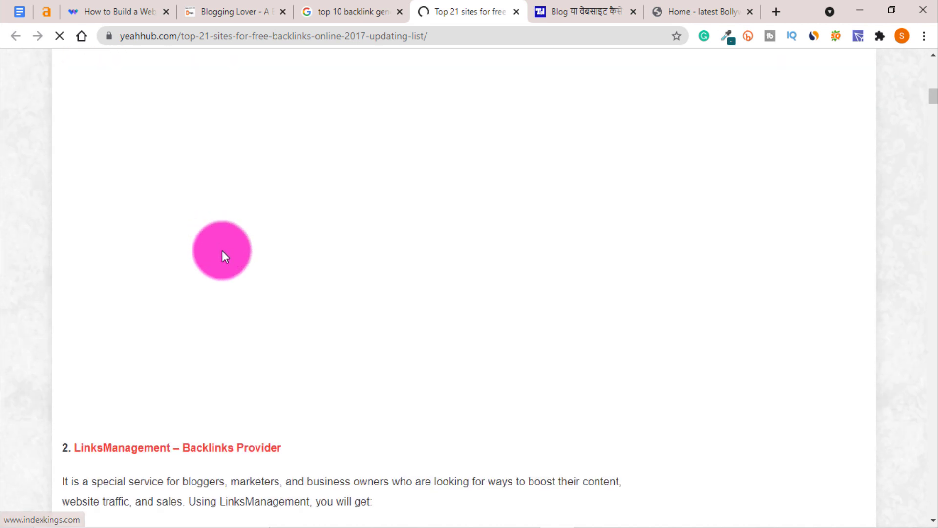
pyautogui.scroll(3, 226, 259)
pyautogui.scroll(1, 224, 263)
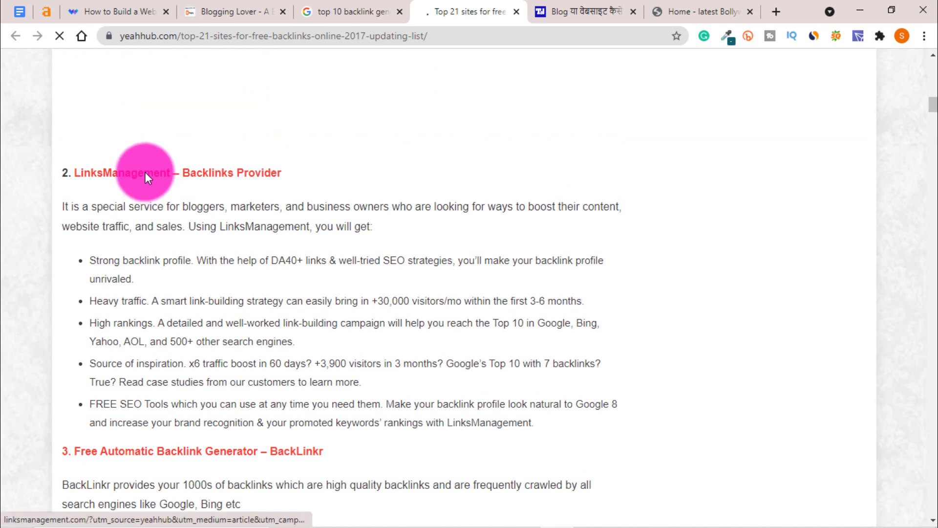
pyautogui.rightClick(147, 174)
pyautogui.click(196, 183)
pyautogui.scroll(-5, 220, 225)
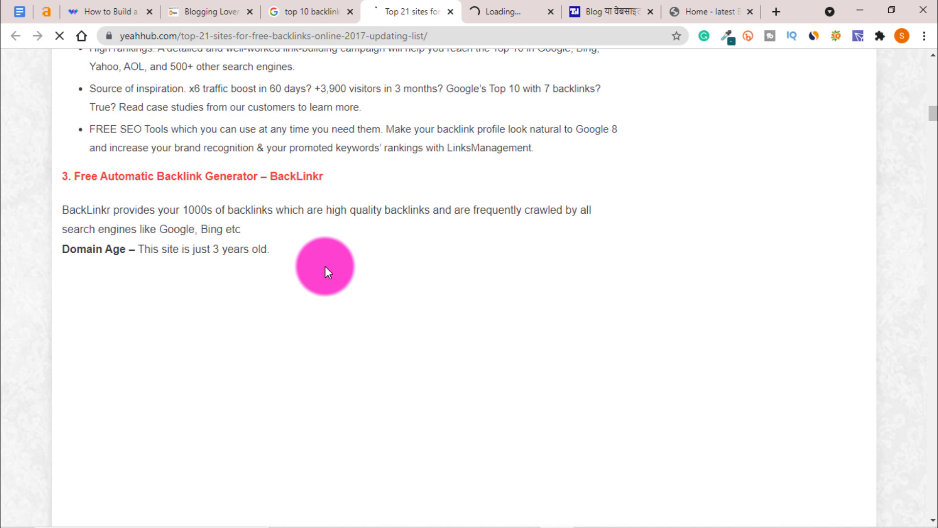
pyautogui.rightClick(144, 179)
pyautogui.click(205, 192)
# - Check the LinksManagement page, close its tab and return to the yeahhub.com list
pyautogui.click(436, 10)
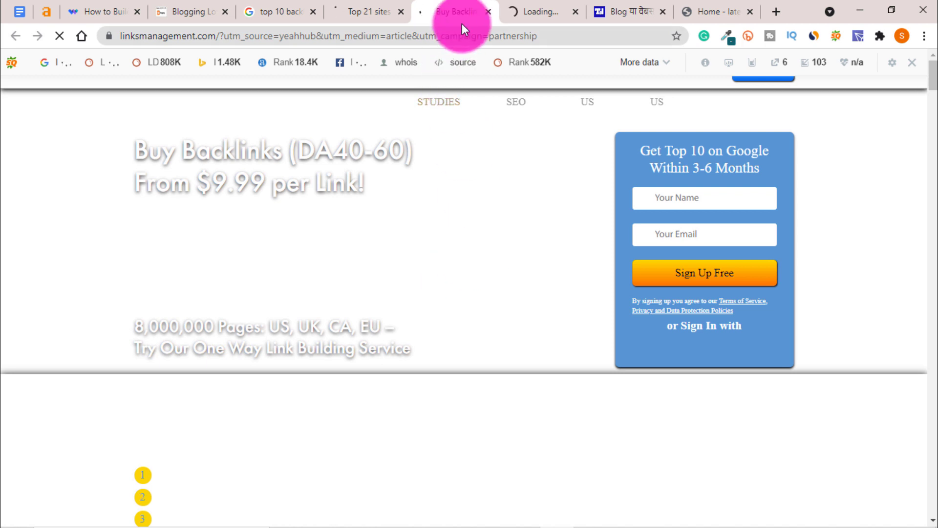
pyautogui.click(487, 12)
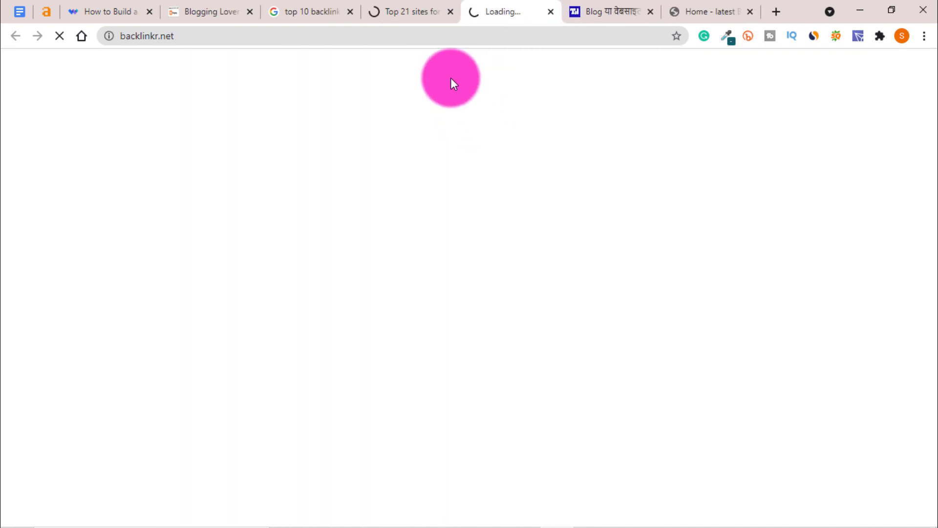
pyautogui.click(396, 6)
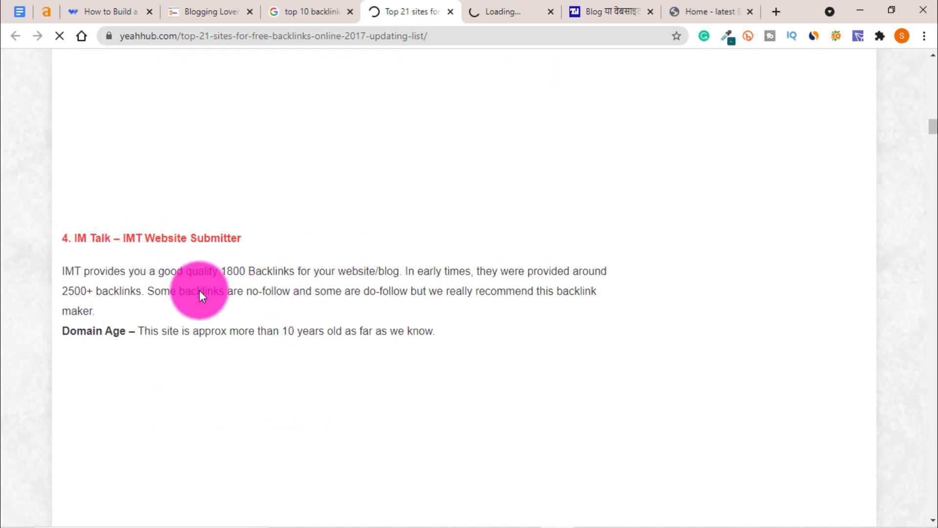
# - Open list item 5, "Free Backlinks – Free Backlink Generator (2000)", in a new tab
pyautogui.scroll(-5, 198, 288)
pyautogui.rightClick(171, 267)
pyautogui.click(211, 275)
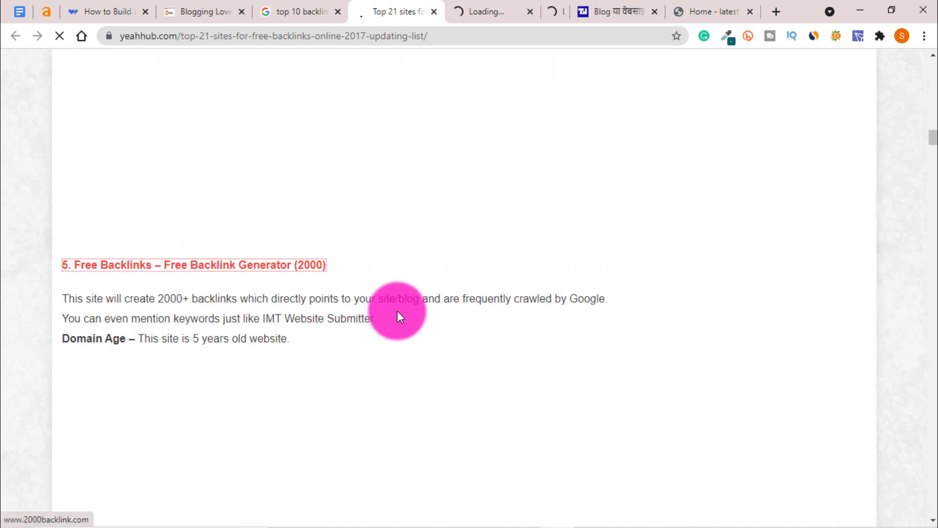
# - Open the domainpinger.com and sitowebinfo.com generators from the list and check the opened backlink site tabs, ending on the sitowebinfo.com generator
pyautogui.click(462, 7)
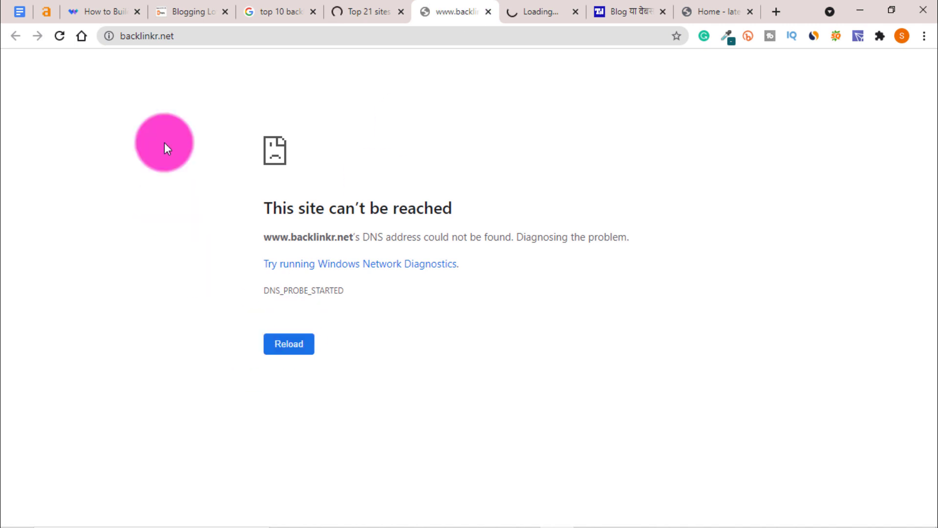
pyautogui.click(344, 9)
pyautogui.scroll(-12, 134, 441)
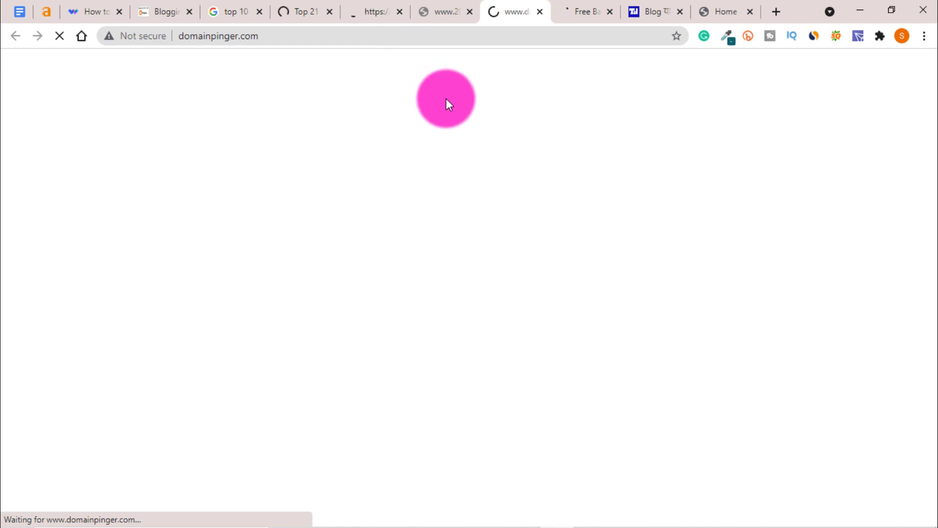
pyautogui.click(357, 8)
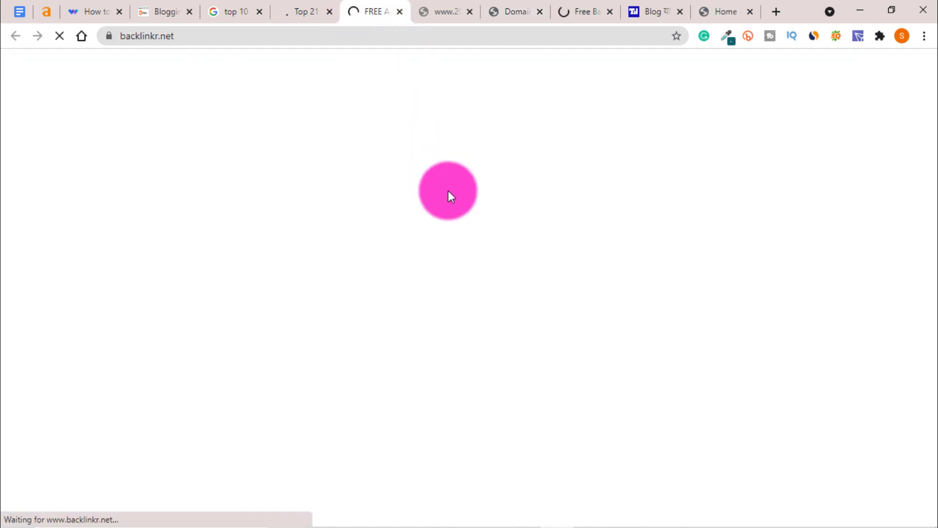
pyautogui.click(562, 12)
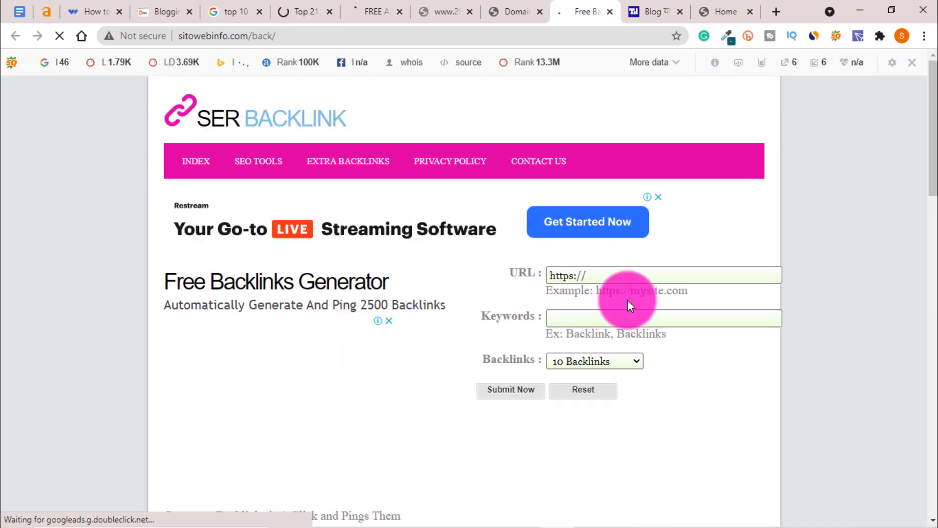
# - Copy the link of the ksrd.in post "guide for youtube video upload" and paste it as the URL in the Free Backlinks Generator
pyautogui.click(595, 275)
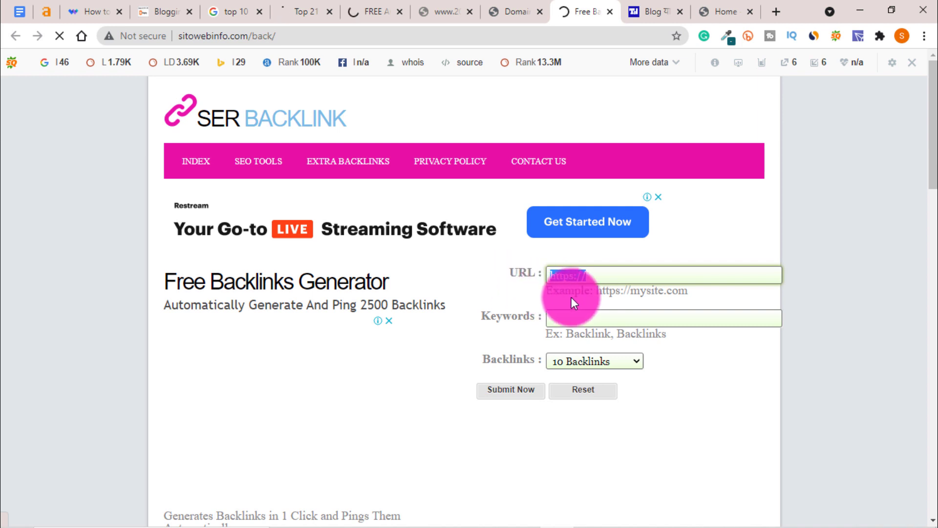
pyautogui.click(692, 2)
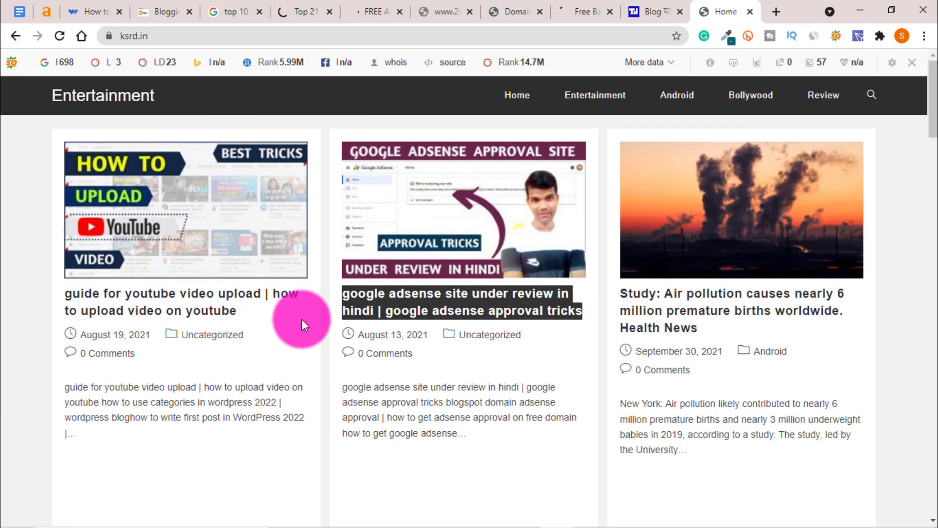
pyautogui.rightClick(146, 301)
pyautogui.click(222, 400)
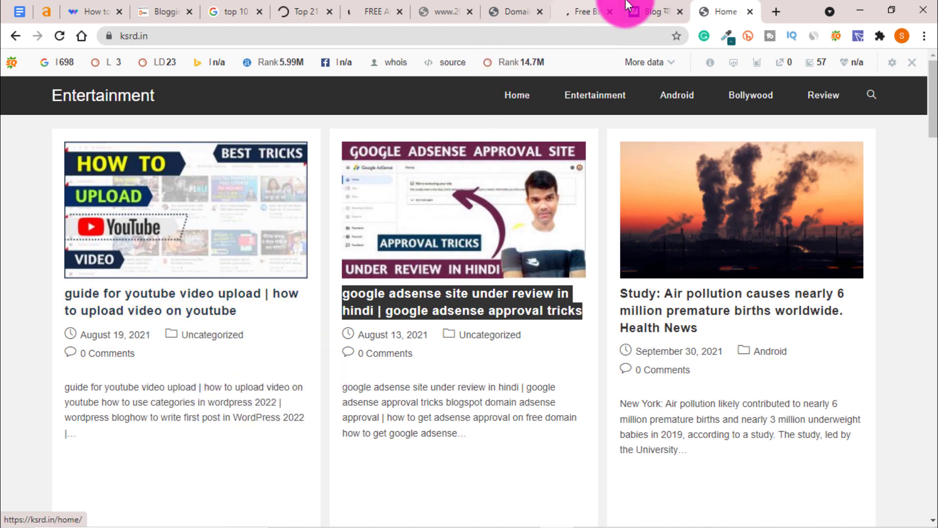
pyautogui.click(582, 12)
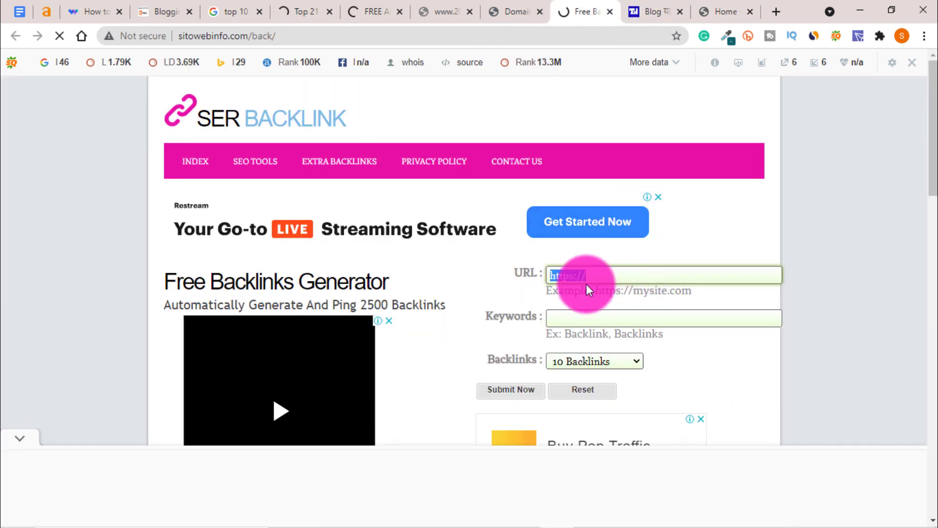
pyautogui.rightClick(576, 275)
pyautogui.click(623, 343)
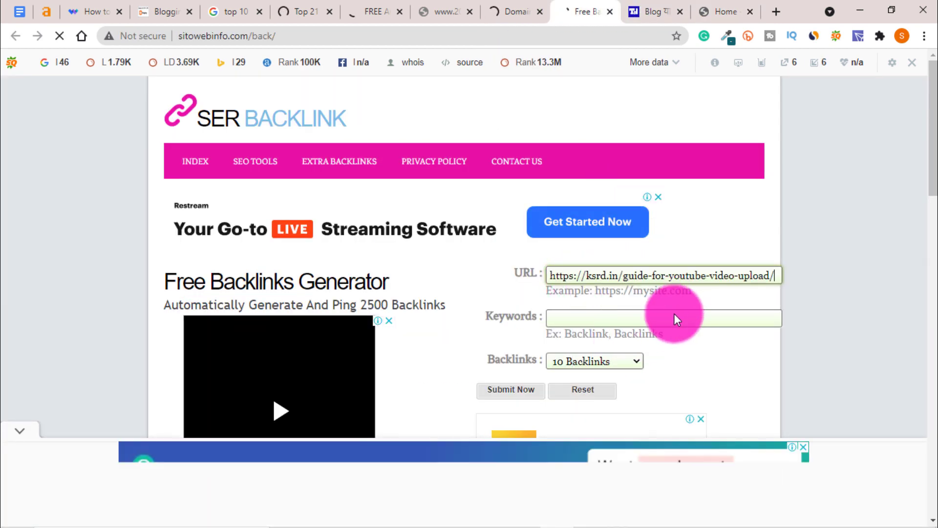
# - Set the generator's keywords to the suggested entry "earn money"
pyautogui.click(578, 323)
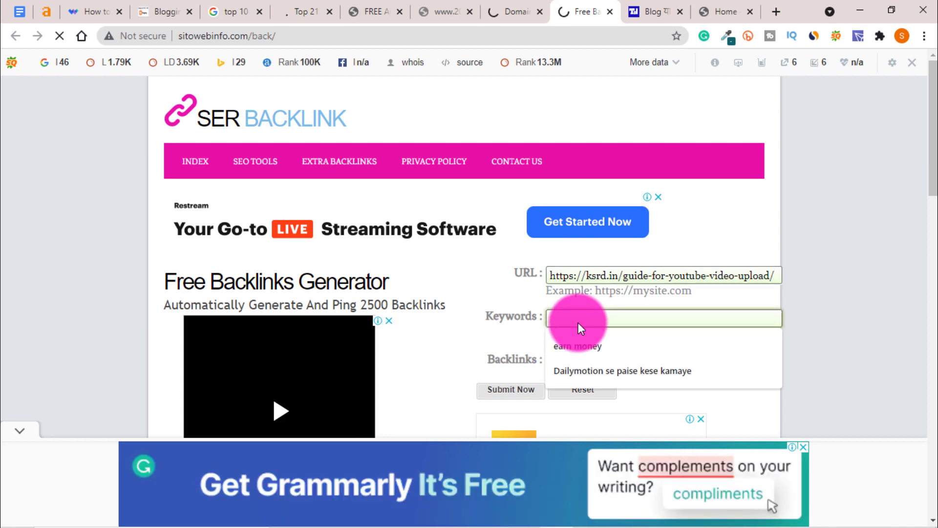
pyautogui.click(590, 348)
pyautogui.scroll(-1, 662, 350)
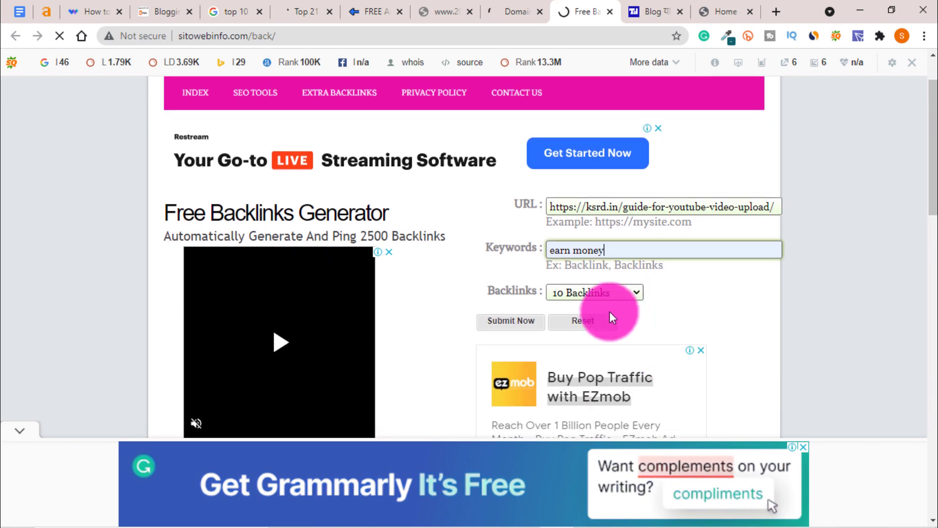
# - Review the available backlink counts, keep the 10 Backlinks option, and submit the Free Backlinks Generator form
pyautogui.click(570, 295)
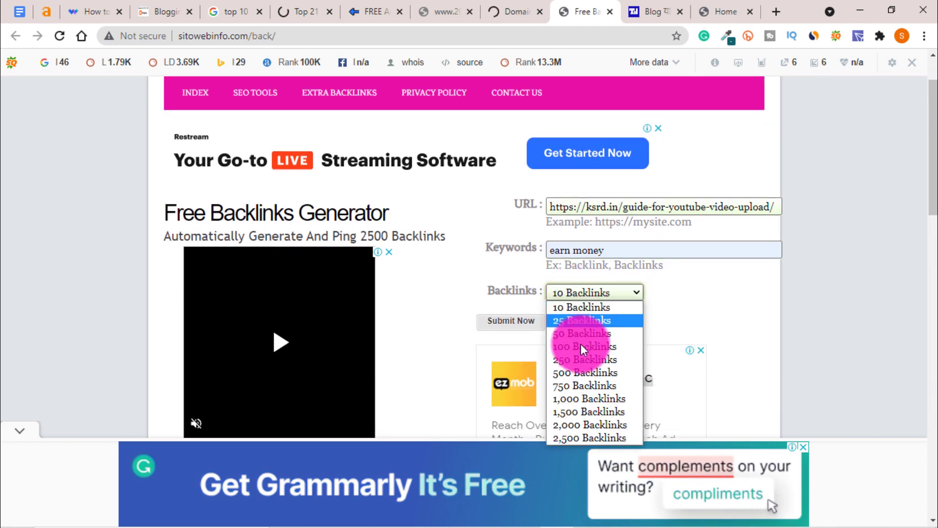
pyautogui.click(698, 296)
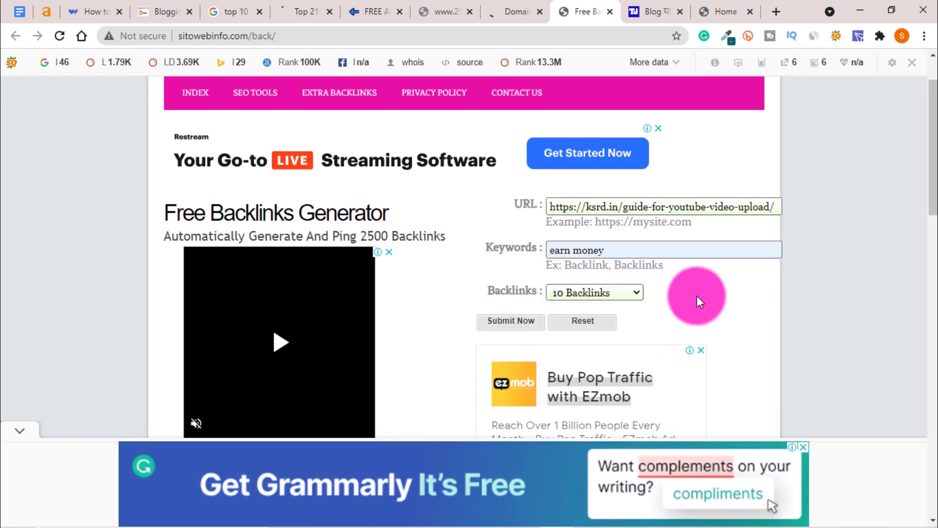
pyautogui.scroll(-1, 697, 296)
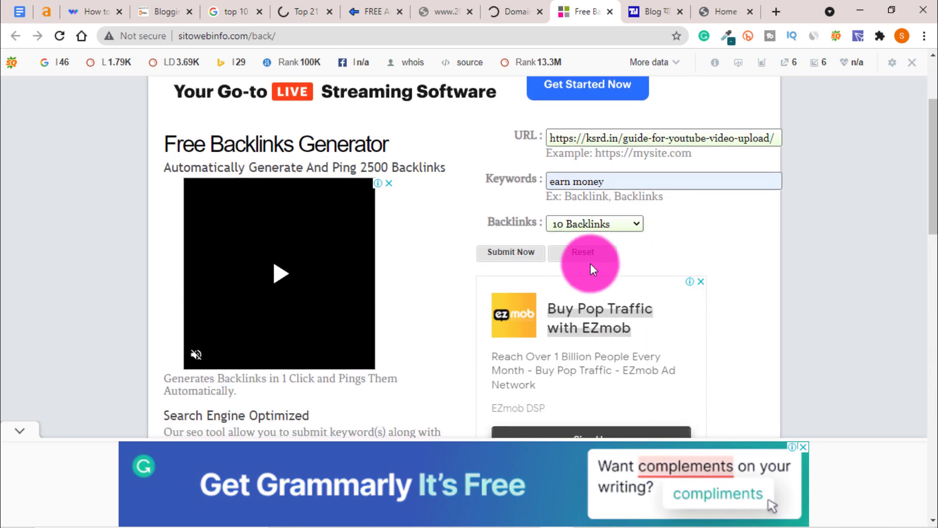
pyautogui.click(617, 225)
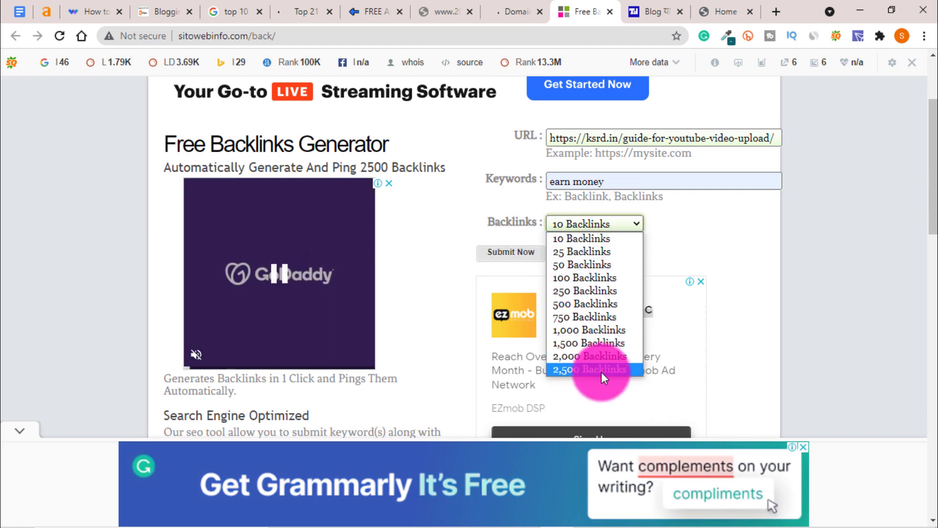
pyautogui.click(675, 227)
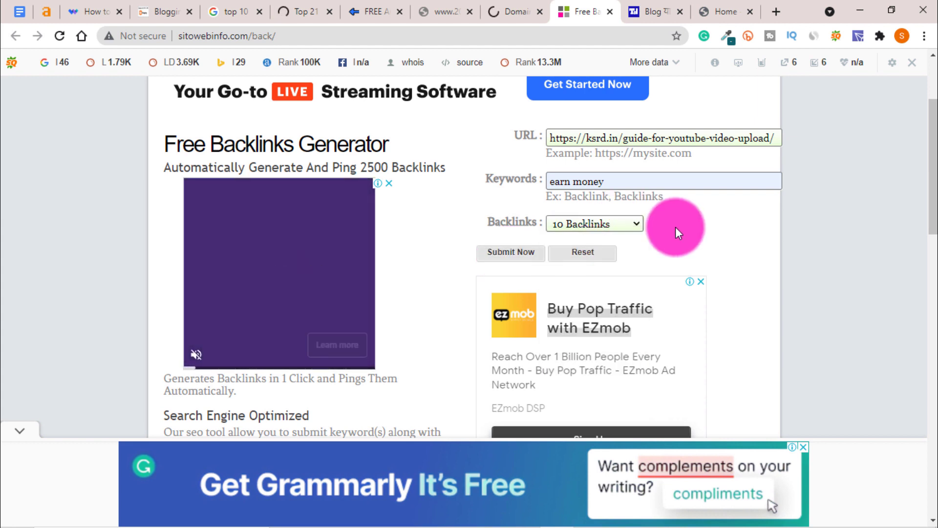
pyautogui.scroll(-1, 669, 240)
pyautogui.scroll(-2, 666, 254)
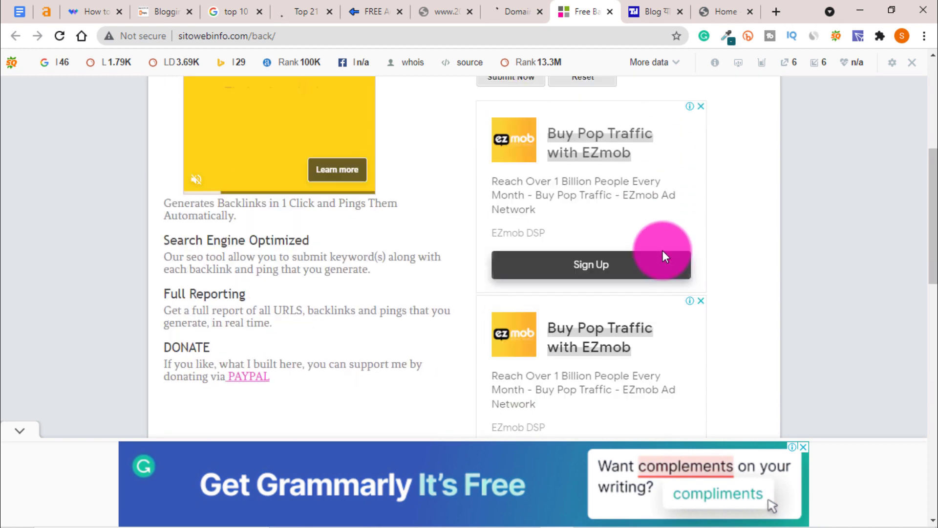
pyautogui.scroll(2, 662, 259)
pyautogui.scroll(1, 524, 226)
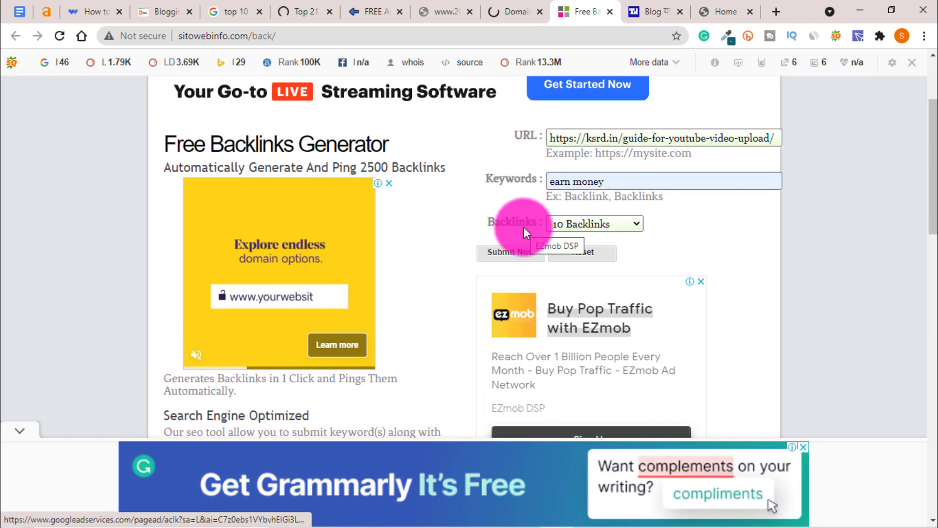
pyautogui.click(506, 252)
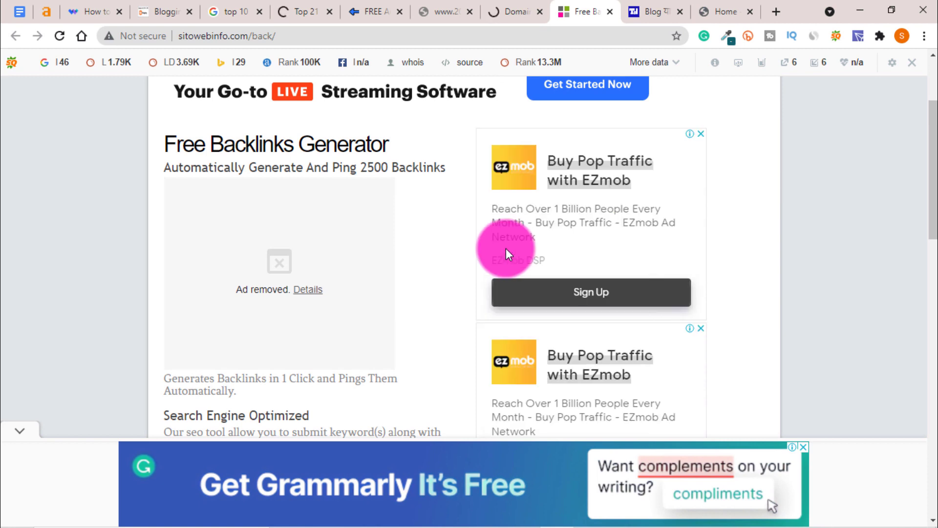
# - Examine the generator page for a submission report, checking the ksrd.in home page in between
pyautogui.scroll(-5, 619, 262)
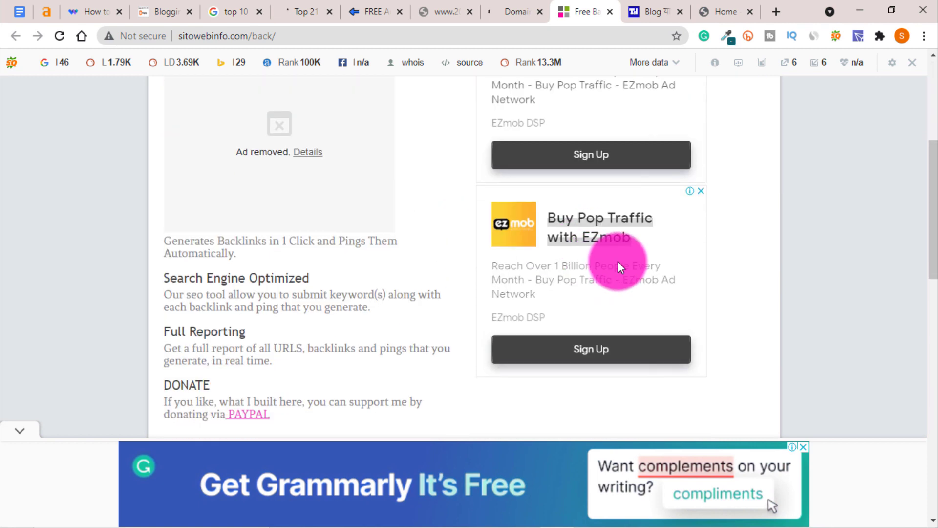
pyautogui.scroll(-3, 623, 252)
pyautogui.scroll(-5, 621, 253)
pyautogui.scroll(9, 620, 253)
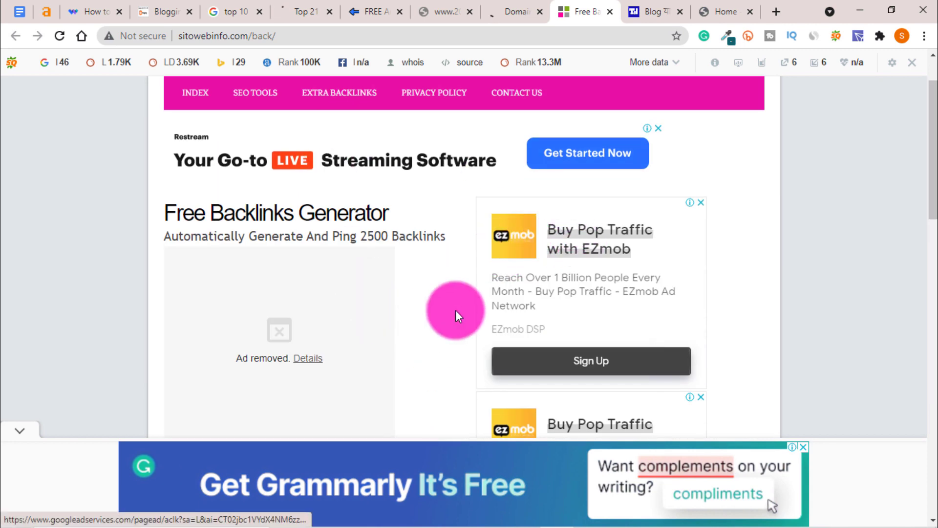
pyautogui.scroll(-4, 457, 308)
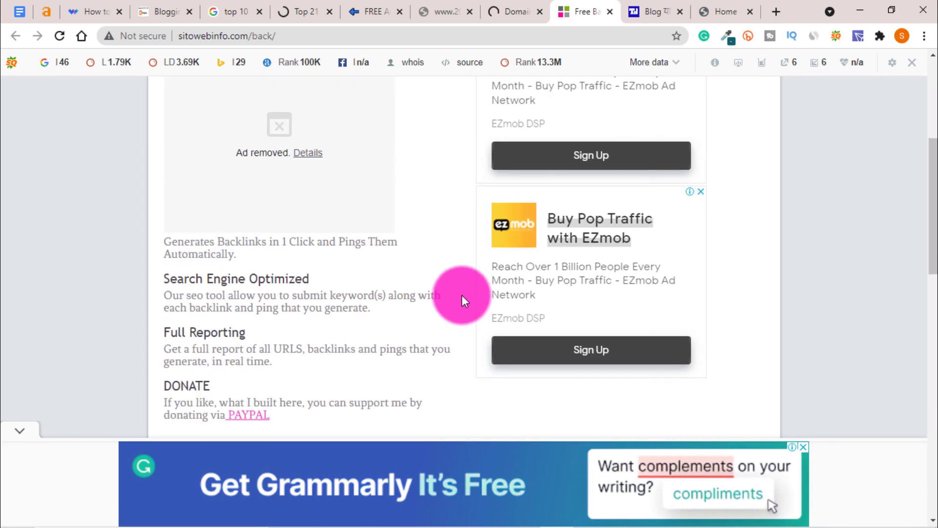
pyautogui.scroll(6, 463, 295)
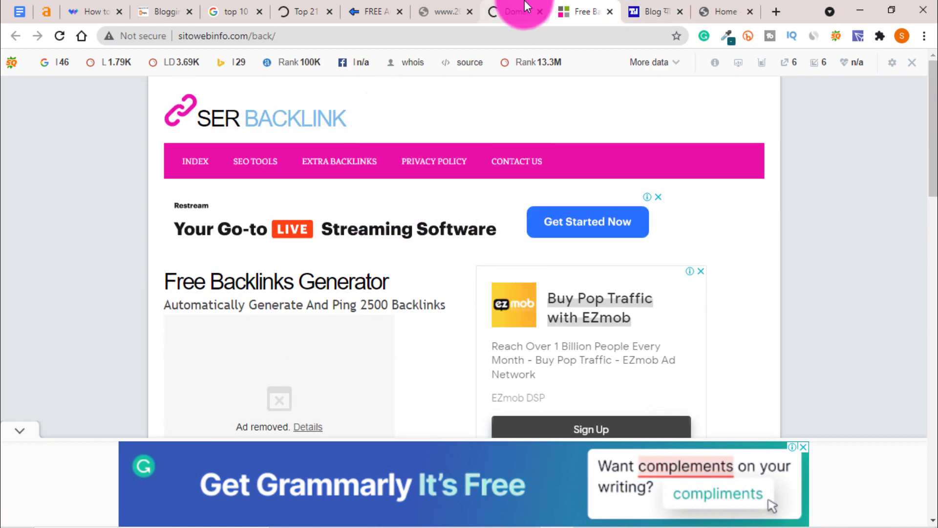
pyautogui.click(717, 15)
pyautogui.scroll(-2, 325, 310)
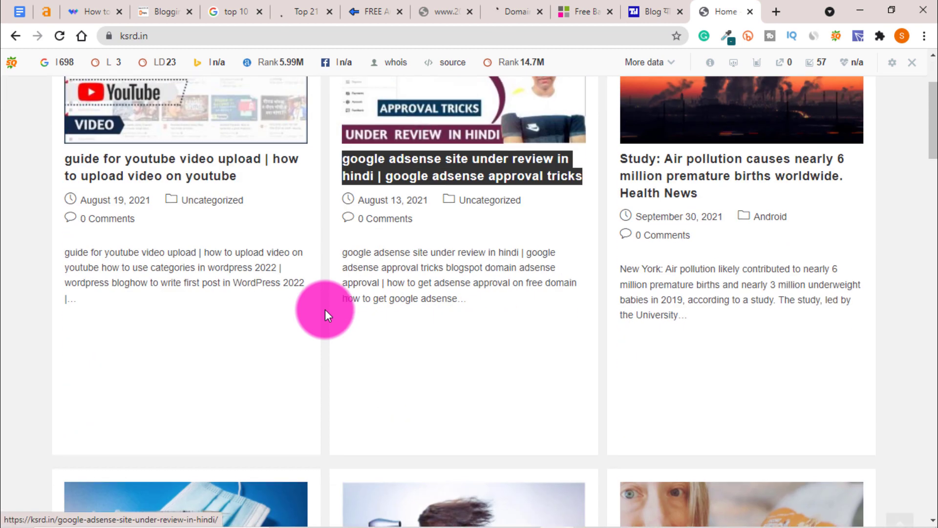
pyautogui.scroll(2, 237, 279)
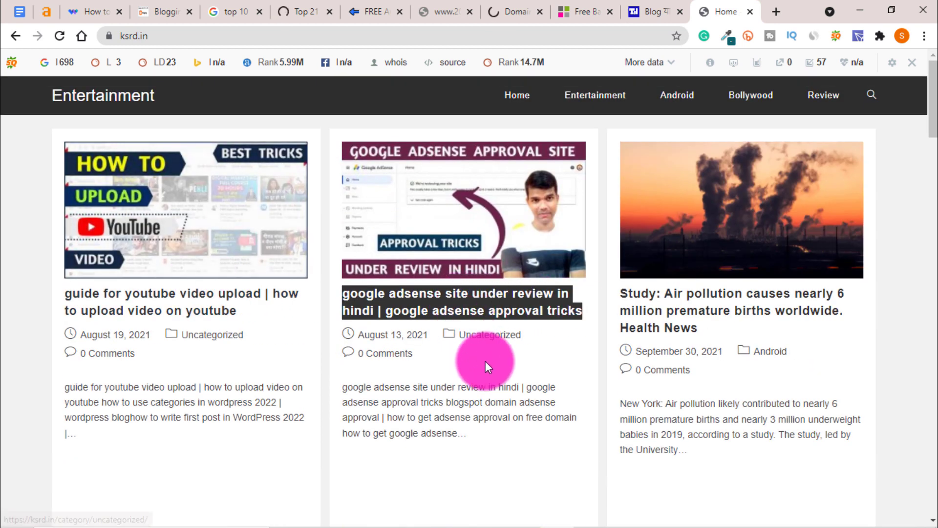
pyautogui.click(579, 6)
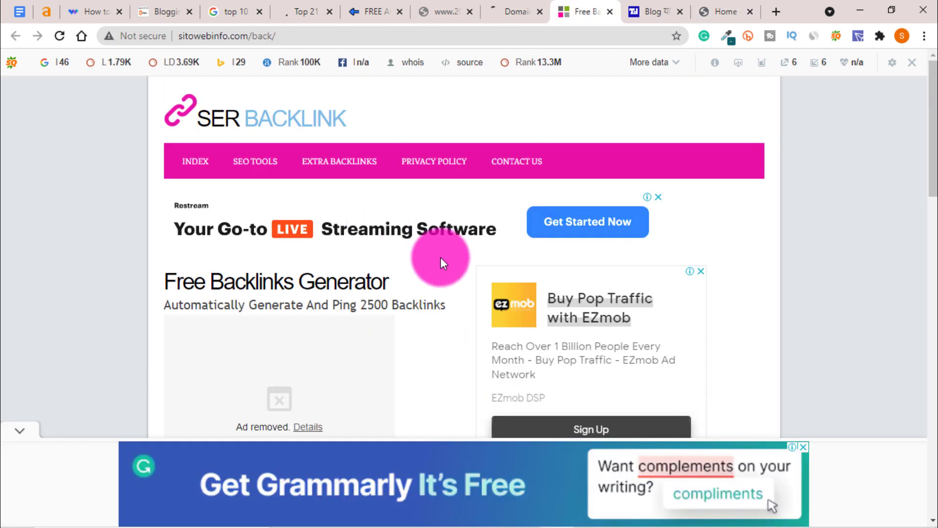
pyautogui.scroll(-4, 451, 260)
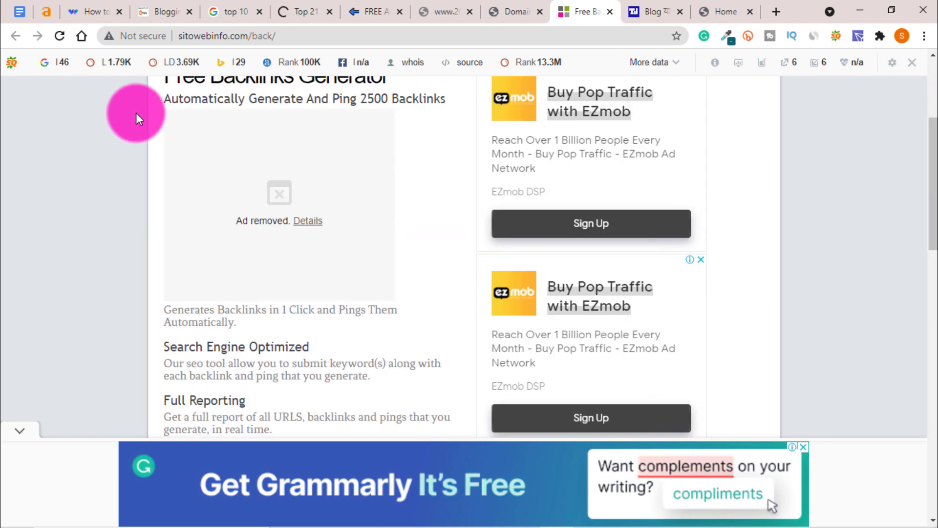
pyautogui.scroll(3, 135, 113)
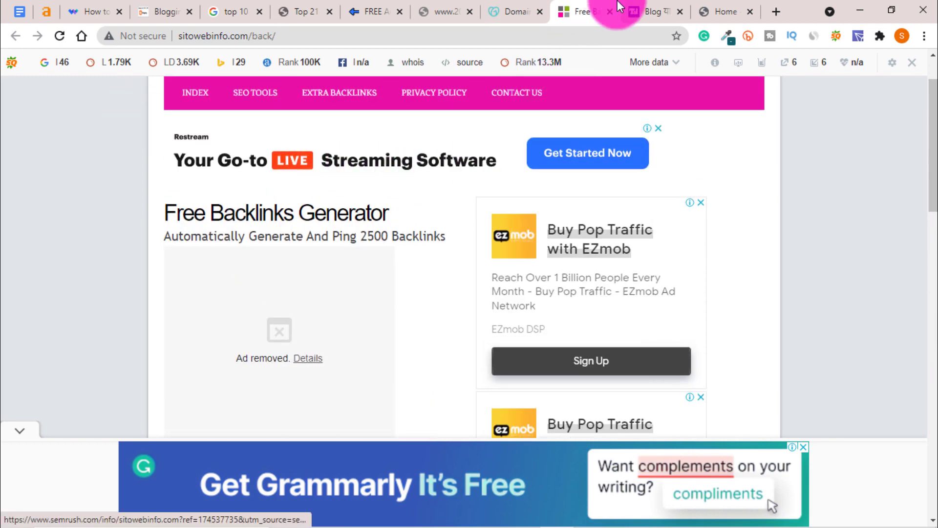
# - Close the sitowebinfo.com and domainpinger.com generator tabs
pyautogui.hotkey('ctrl', 'w')
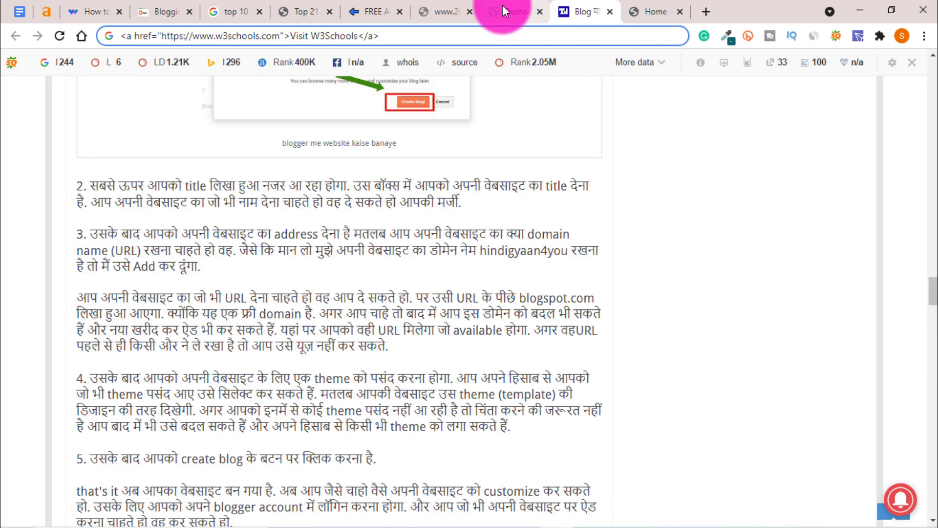
pyautogui.click(534, 12)
pyautogui.click(539, 12)
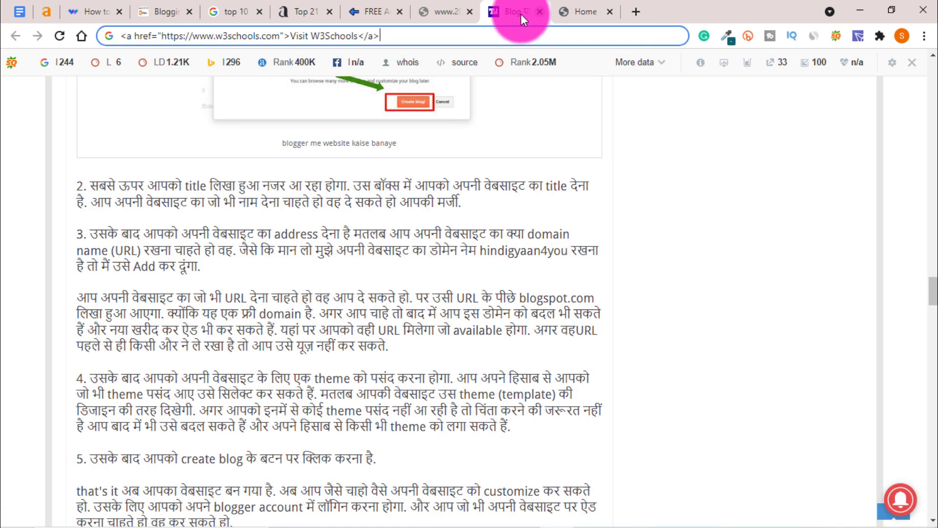
# - Switch to the BackLinkr generator at backlinkr.net and look through its page for the URL submission form
pyautogui.click(440, 11)
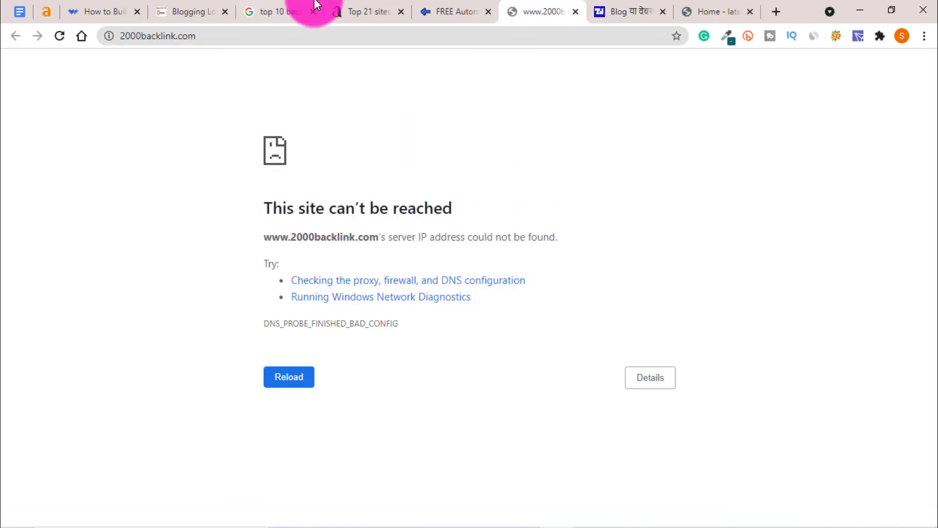
pyautogui.click(437, 11)
pyautogui.scroll(-2, 429, 235)
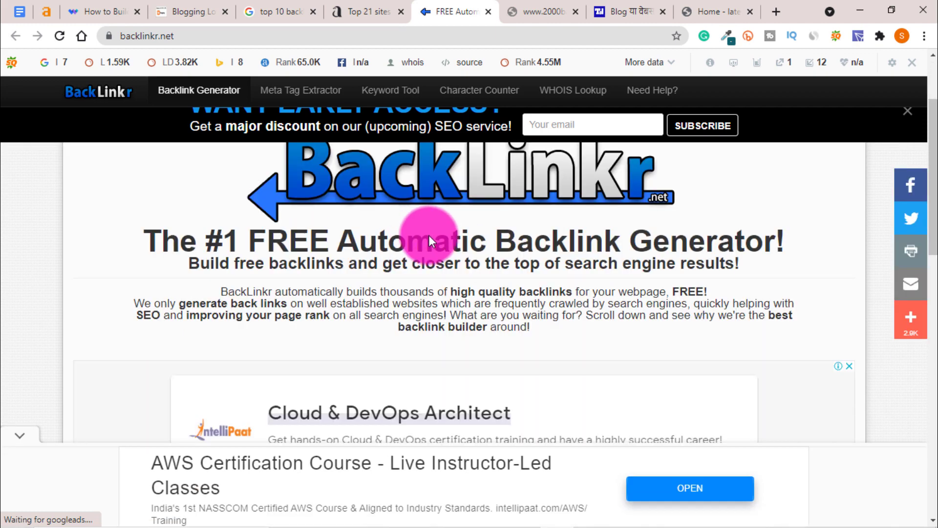
pyautogui.scroll(-5, 508, 239)
pyautogui.scroll(-3, 508, 241)
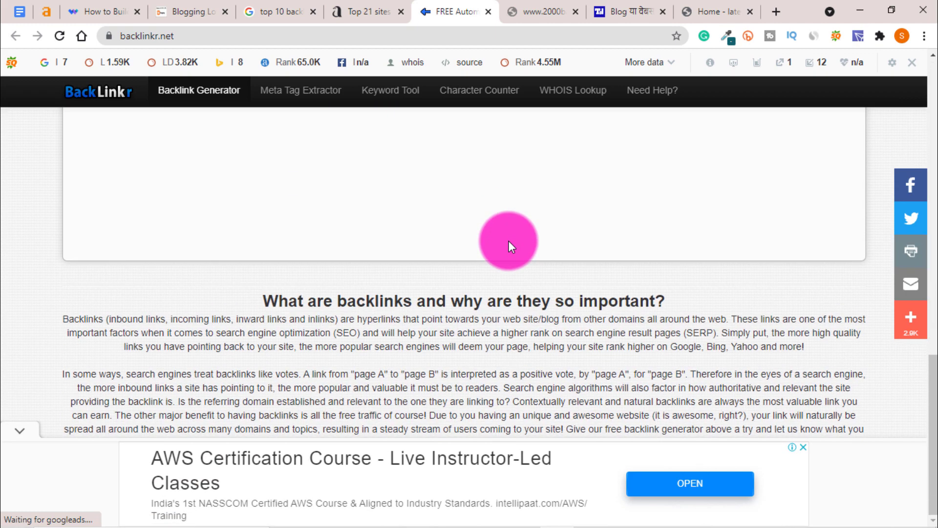
pyautogui.scroll(3, 509, 241)
pyautogui.scroll(-3, 507, 240)
pyautogui.scroll(5, 412, 235)
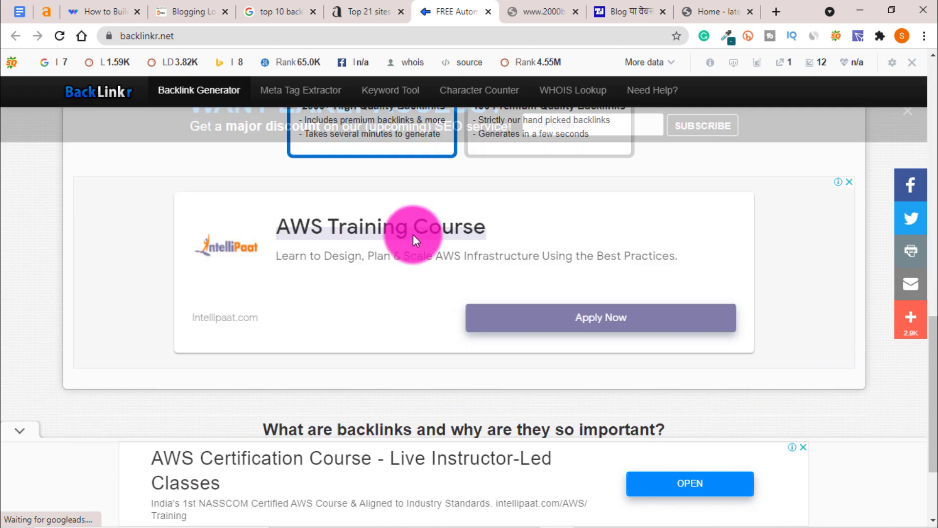
pyautogui.scroll(-2, 405, 230)
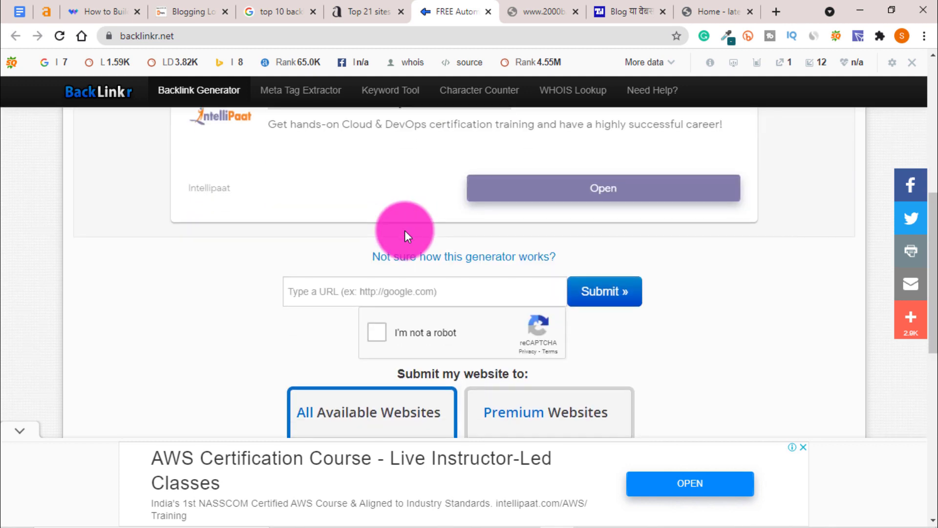
pyautogui.click(334, 294)
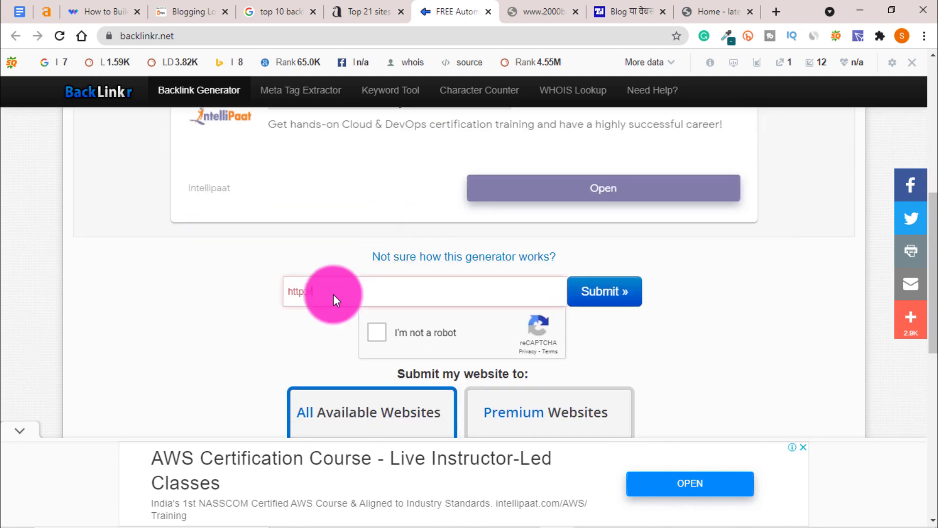
pyautogui.rightClick(334, 294)
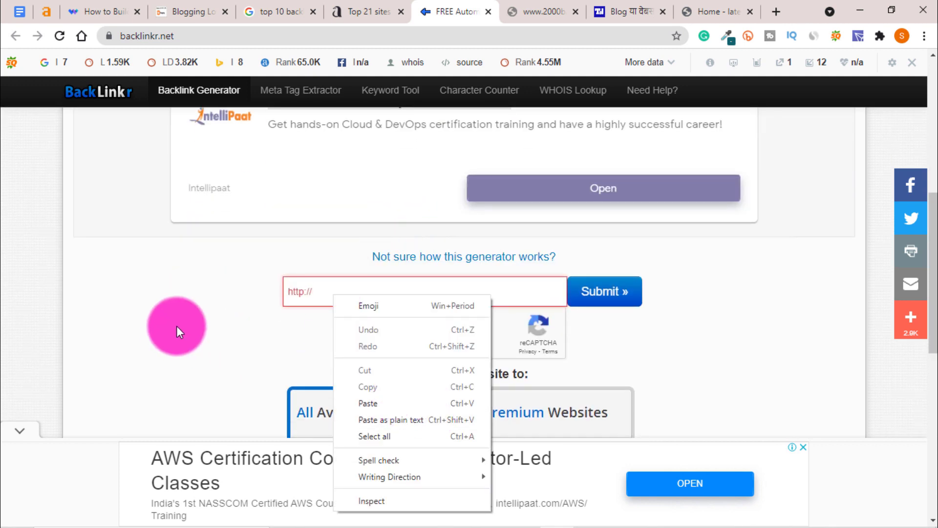
pyautogui.click(175, 307)
# - Look over the rest of the BackLinkr page and close its tab
pyautogui.scroll(-6, 200, 306)
pyautogui.scroll(-3, 199, 308)
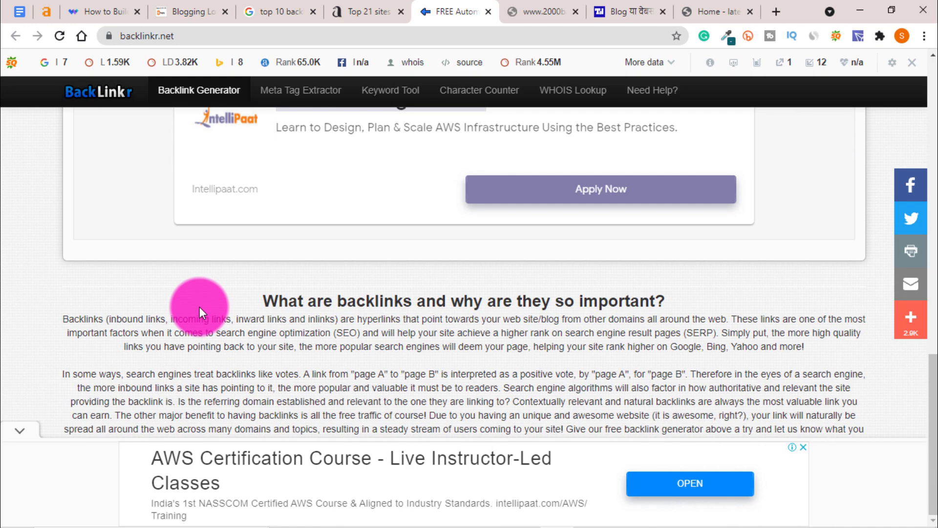
pyautogui.scroll(10, 200, 307)
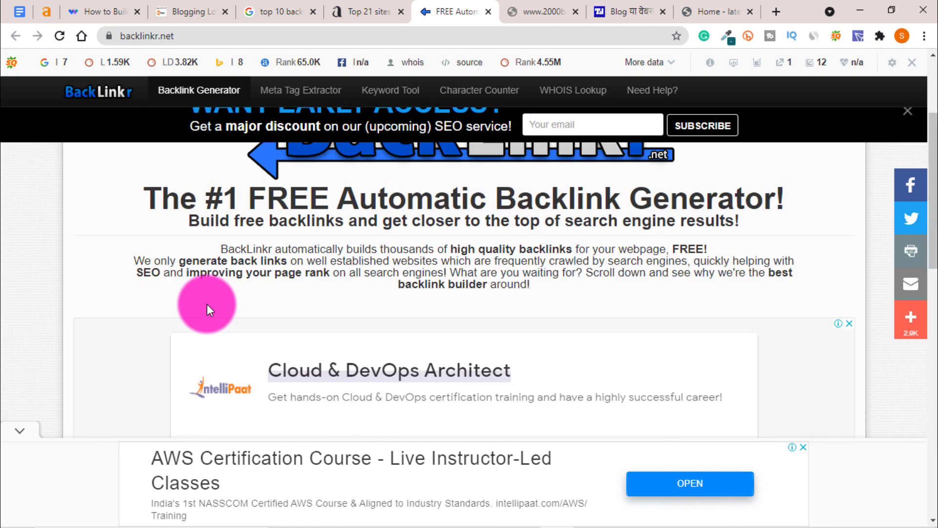
pyautogui.scroll(-2, 206, 305)
pyautogui.scroll(2, 208, 300)
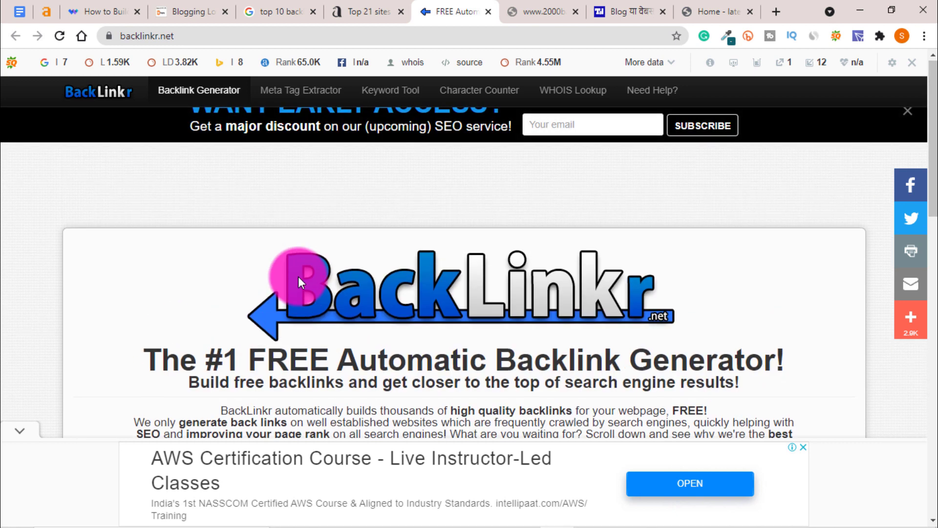
pyautogui.click(487, 12)
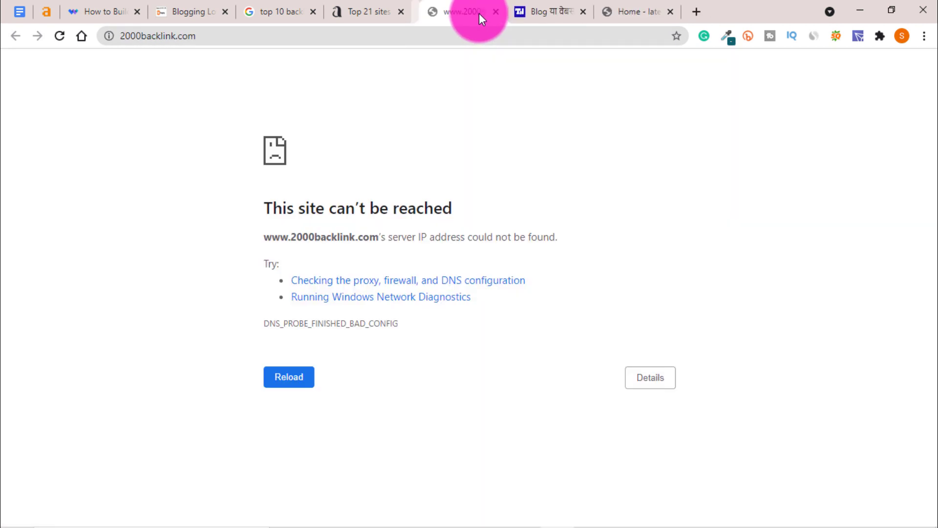
# - Return to the yeahhub.com list of free backlink sites and check the entries around SER Backlink
pyautogui.click(341, 7)
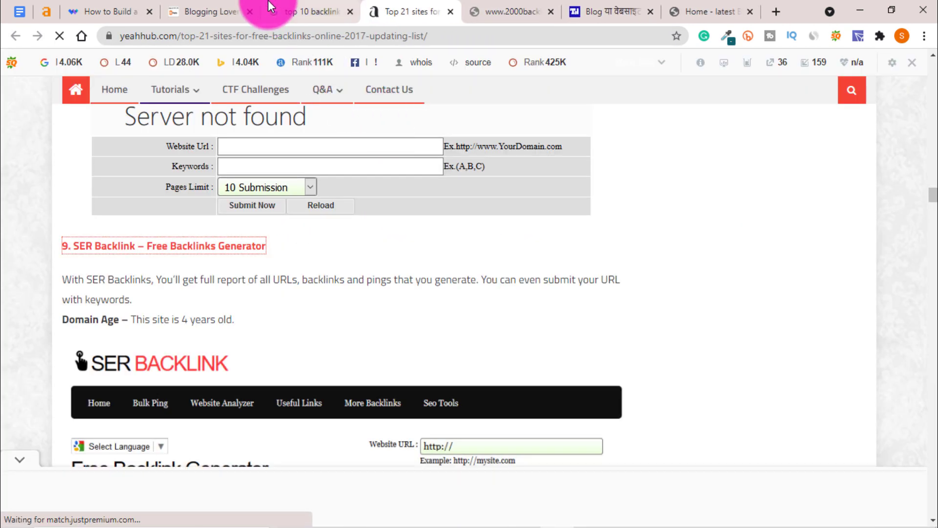
pyautogui.scroll(3, 363, 181)
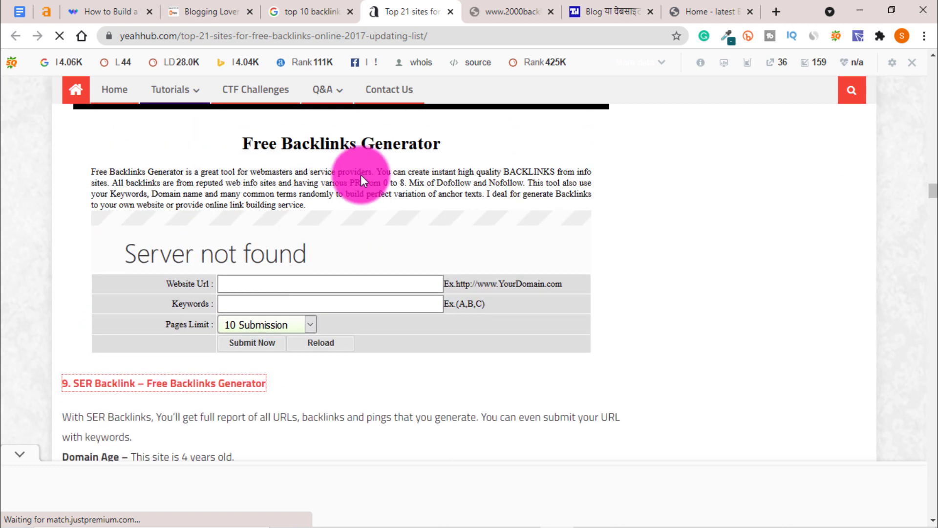
pyautogui.scroll(-2, 361, 175)
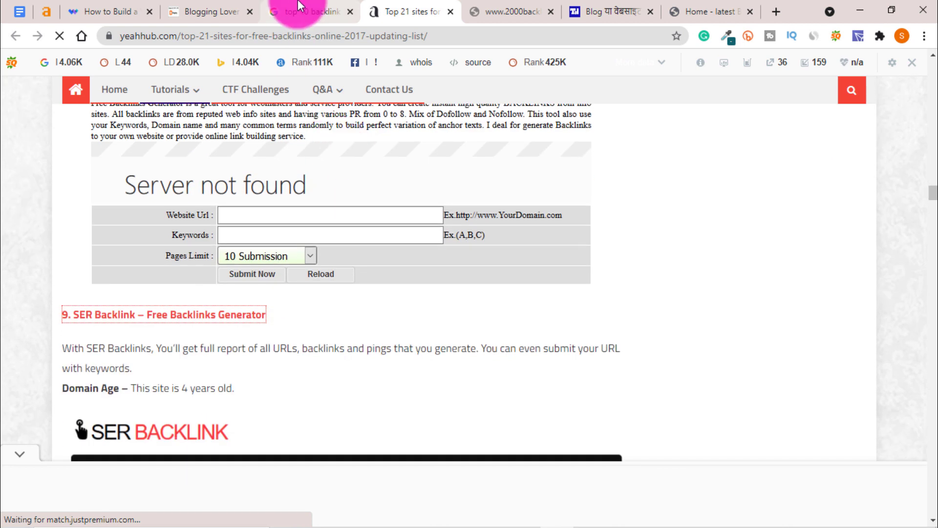
# - Switch to the Google results for "top 10 backlink generator" and look through the listed backlink generator sites
pyautogui.click(312, 11)
pyautogui.scroll(-8, 377, 205)
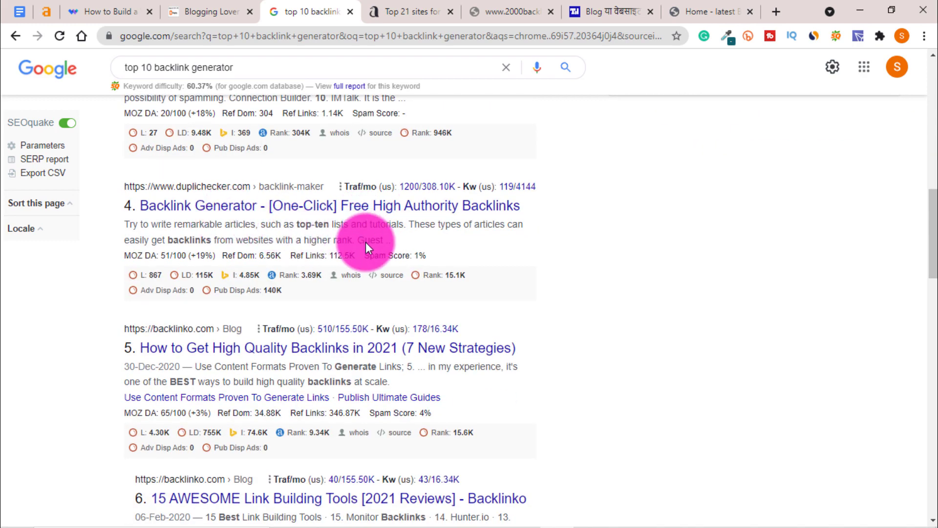
pyautogui.scroll(-4, 294, 210)
pyautogui.scroll(-6, 338, 185)
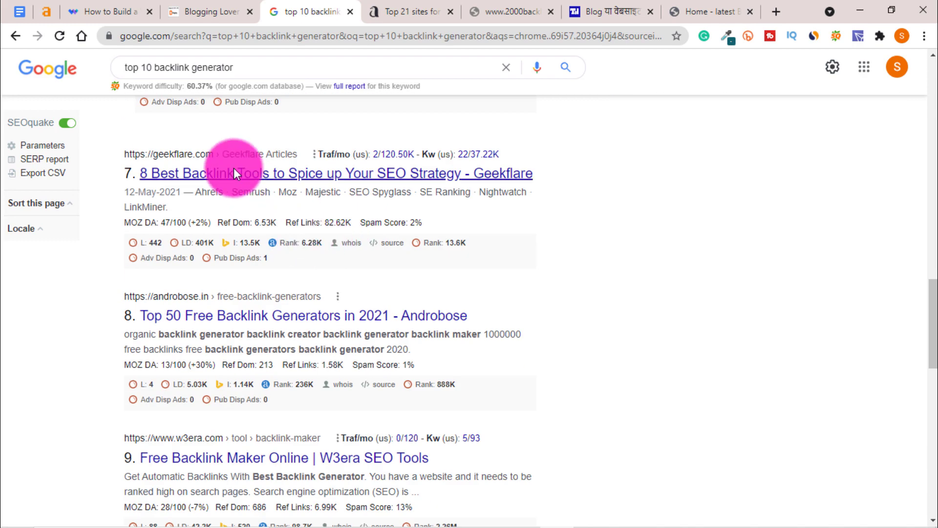
pyautogui.scroll(1, 294, 205)
pyautogui.scroll(-4, 309, 214)
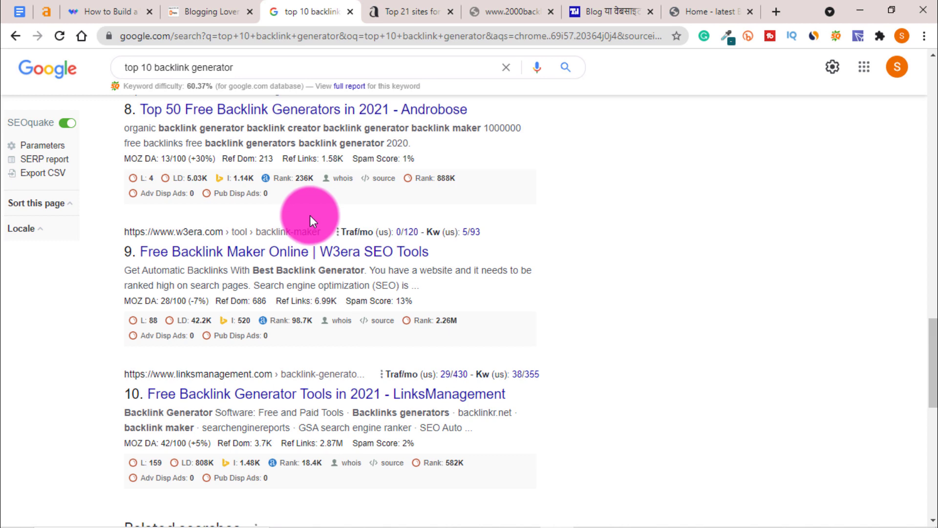
pyautogui.scroll(-1, 314, 218)
pyautogui.scroll(-2, 303, 223)
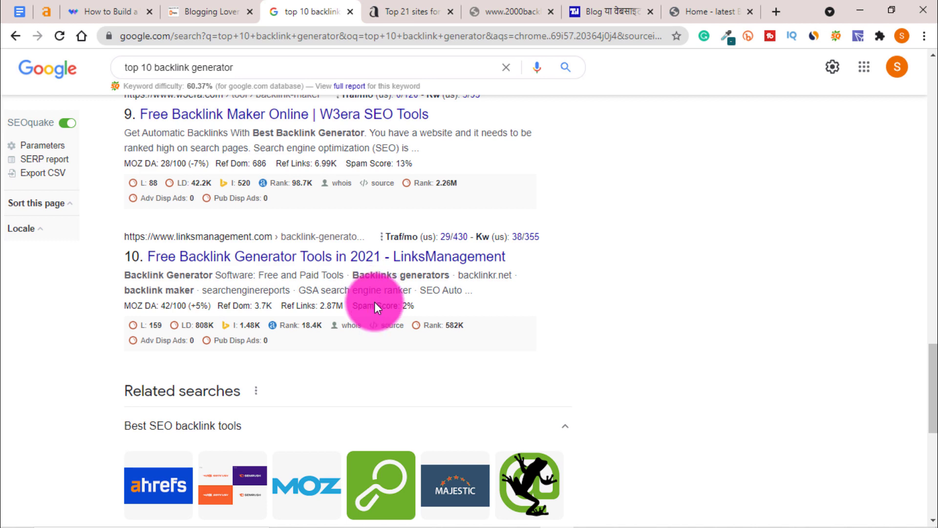
pyautogui.scroll(-2, 375, 302)
pyautogui.scroll(4, 313, 306)
pyautogui.scroll(12, 596, 250)
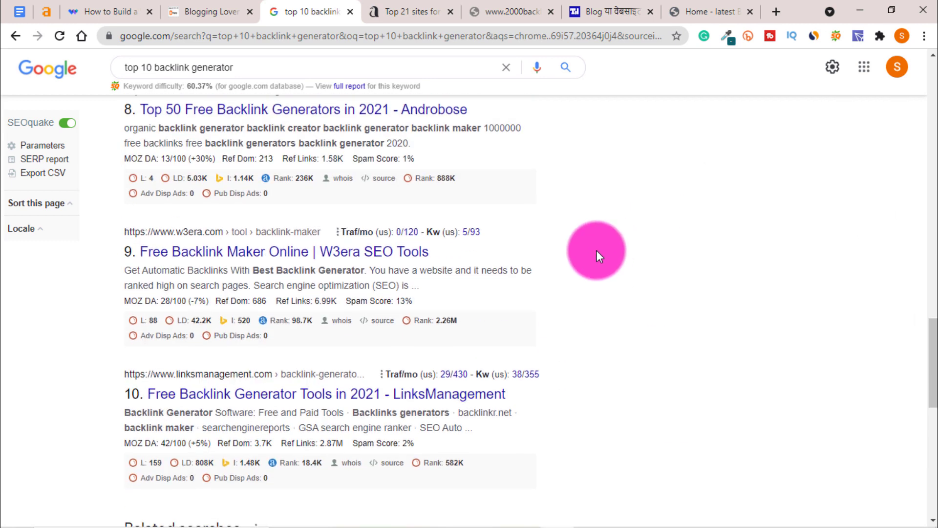
pyautogui.scroll(7, 596, 251)
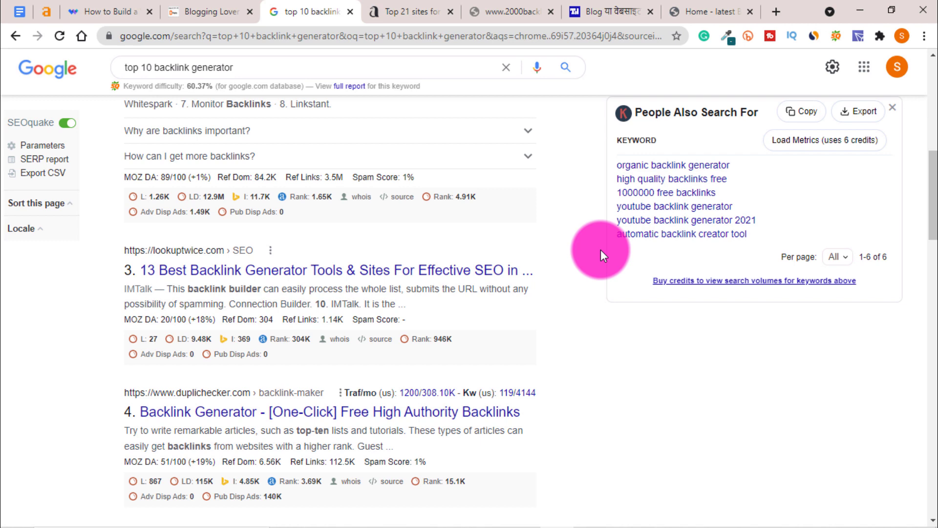
# - Close the 2000backlink.com tab
pyautogui.click(584, 7)
pyautogui.click(508, 6)
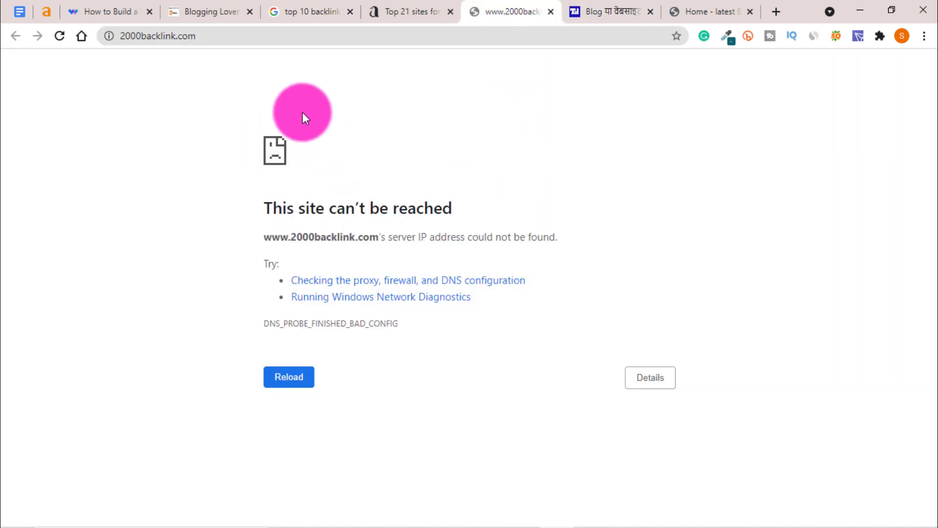
pyautogui.click(550, 12)
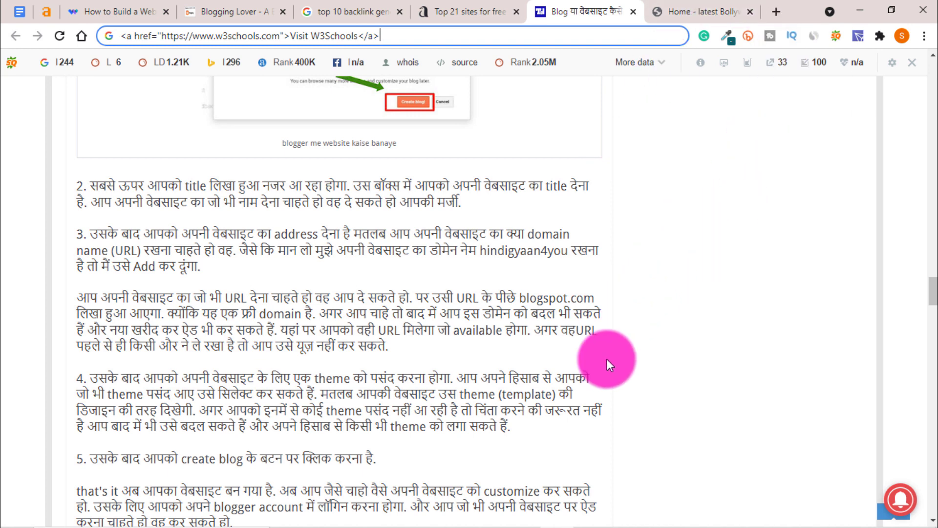
# - Open the Notepad notes, highlight the W3Schools anchor tag's address and link text, and minimize the notes
pyautogui.moveTo(600, 522)
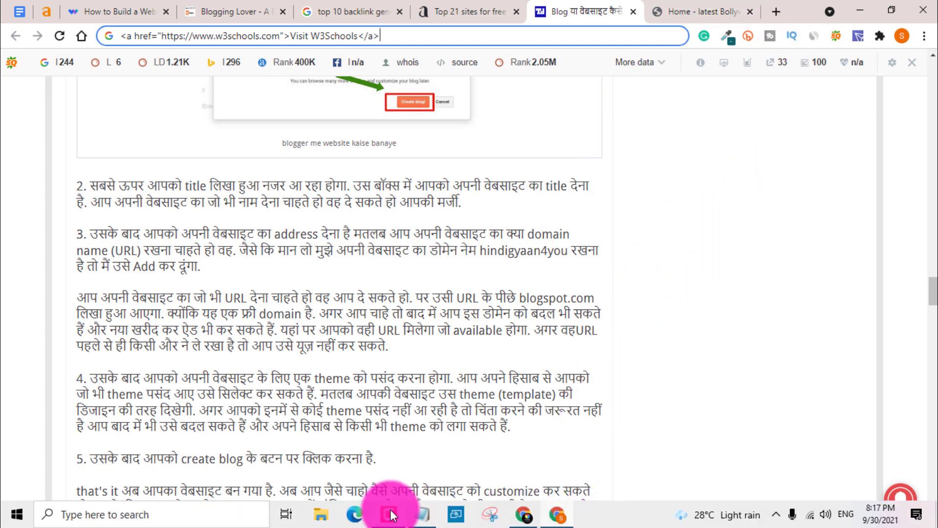
pyautogui.click(423, 514)
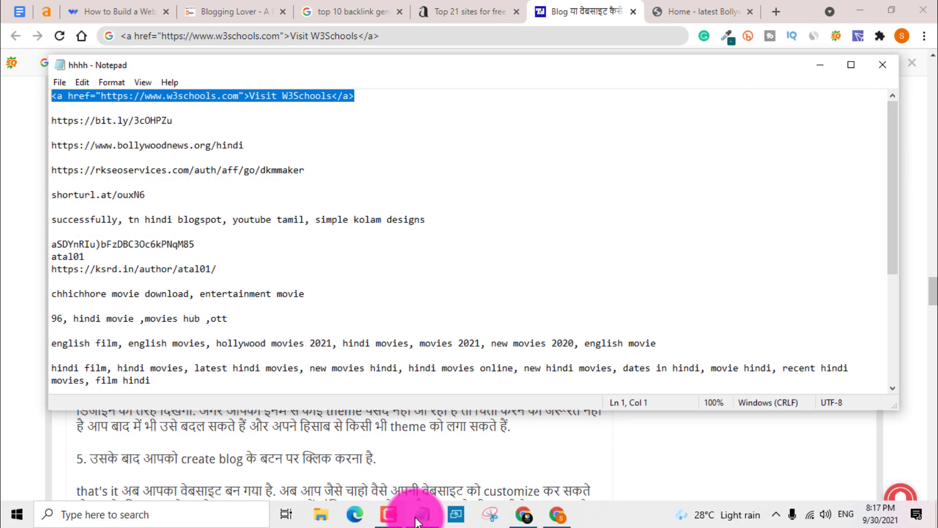
pyautogui.click(254, 95)
pyautogui.moveTo(327, 97); pyautogui.dragTo(147, 93)
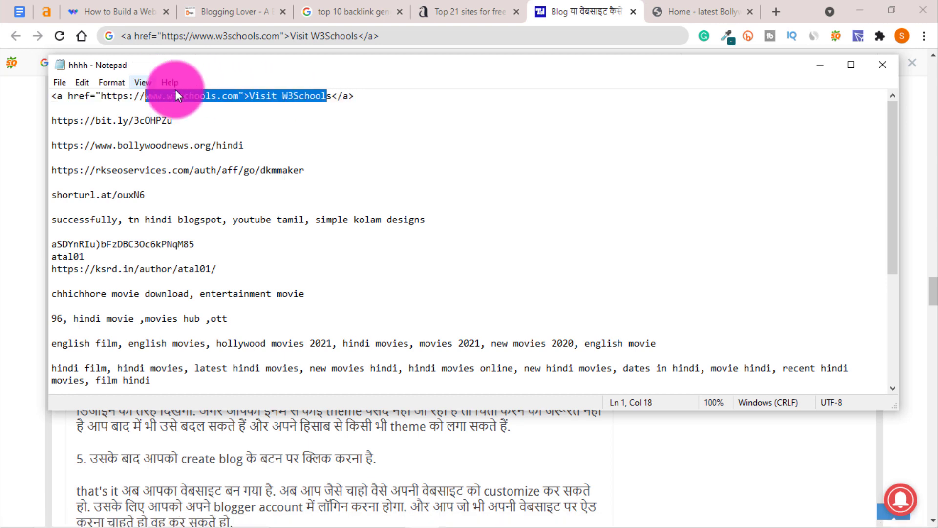
pyautogui.click(385, 96)
pyautogui.click(820, 65)
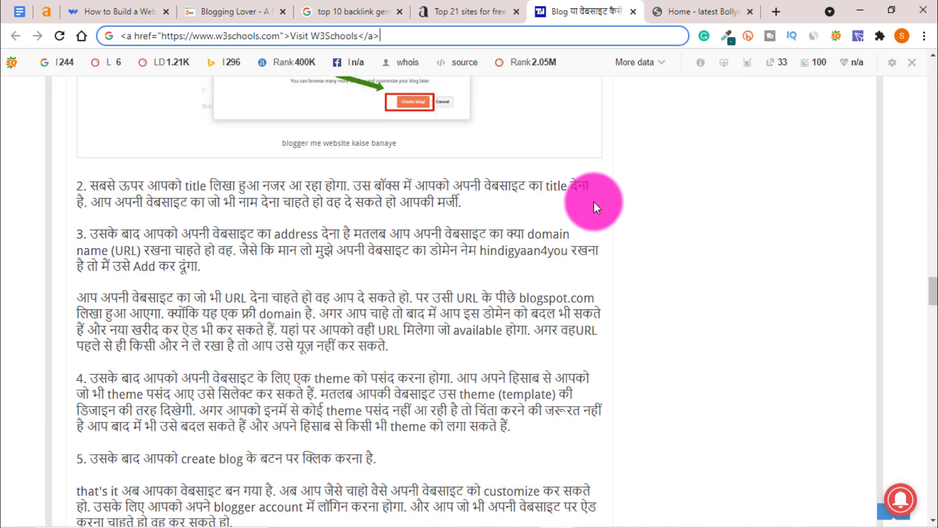
# - Highlight the W3Schools anchor tag in the address field of the Hindi blog post's page to examine its link format
pyautogui.scroll(3, 591, 194)
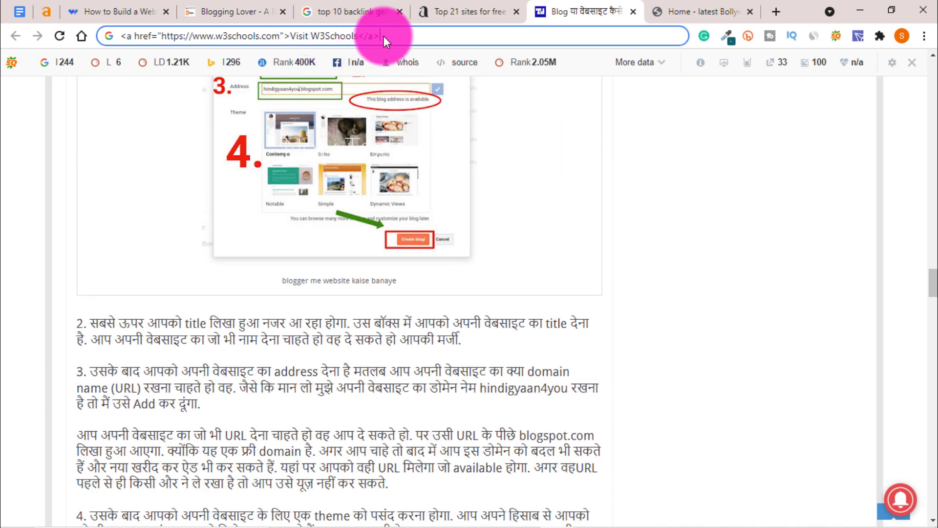
pyautogui.moveTo(379, 34); pyautogui.dragTo(39, 44)
pyautogui.click(440, 28)
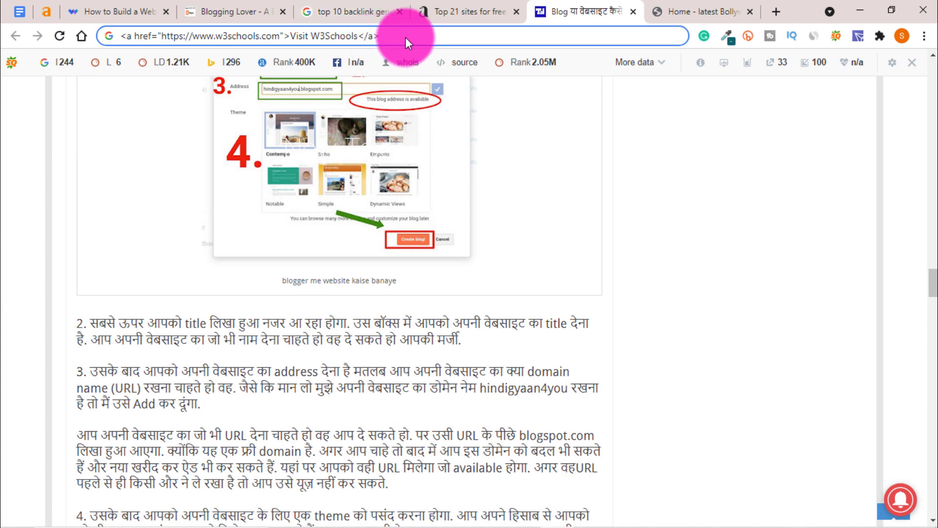
pyautogui.moveTo(406, 37); pyautogui.dragTo(93, 45)
# - Go to the Ahrefs overview of the thegreatinfo.com website-kaise-banaye page and review its backlink and referring domain data
pyautogui.click(372, 16)
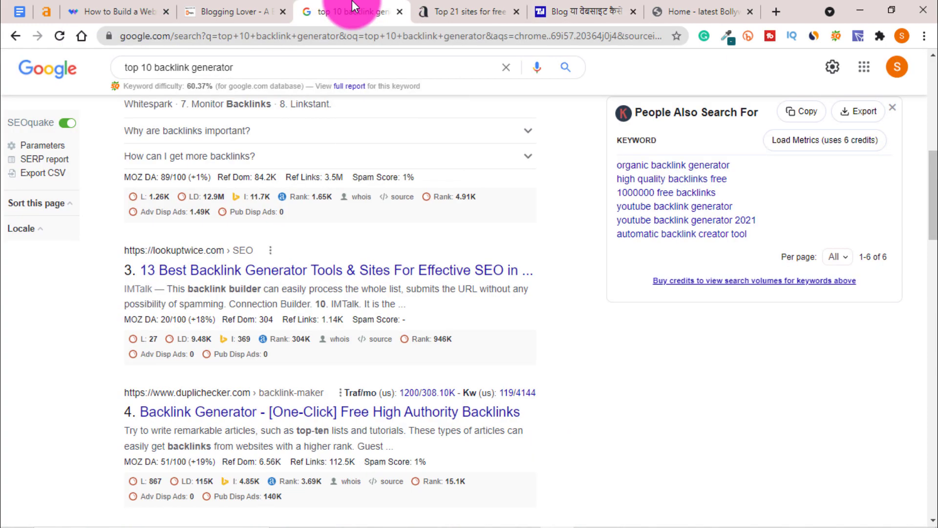
pyautogui.scroll(7, 569, 295)
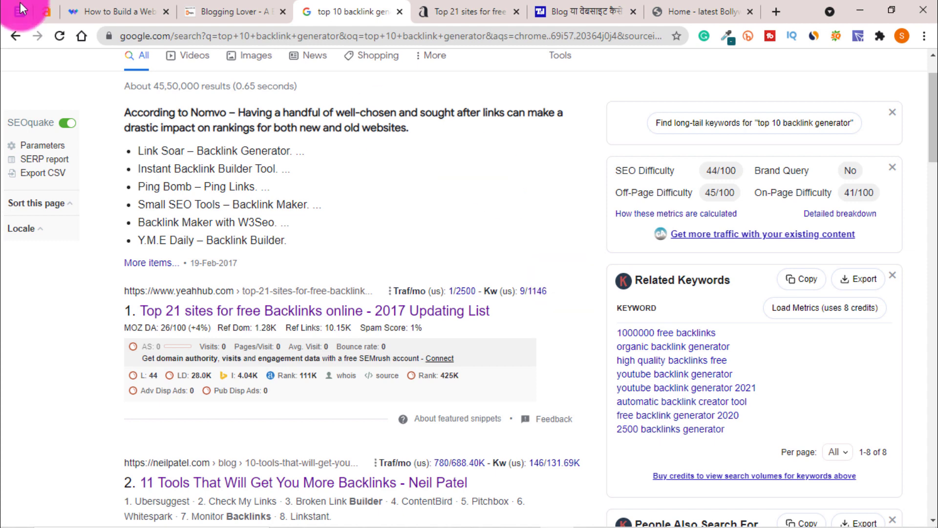
pyautogui.click(46, 11)
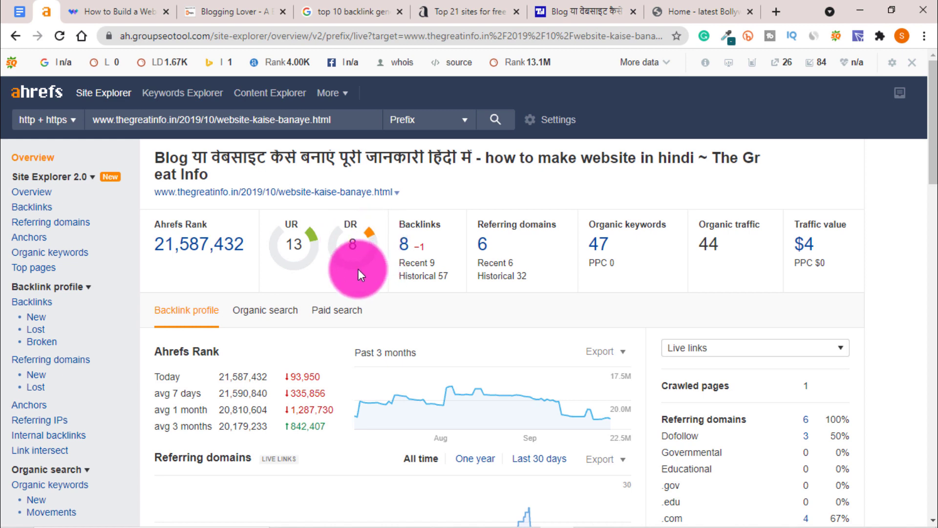
pyautogui.scroll(-15, 359, 272)
pyautogui.scroll(15, 359, 269)
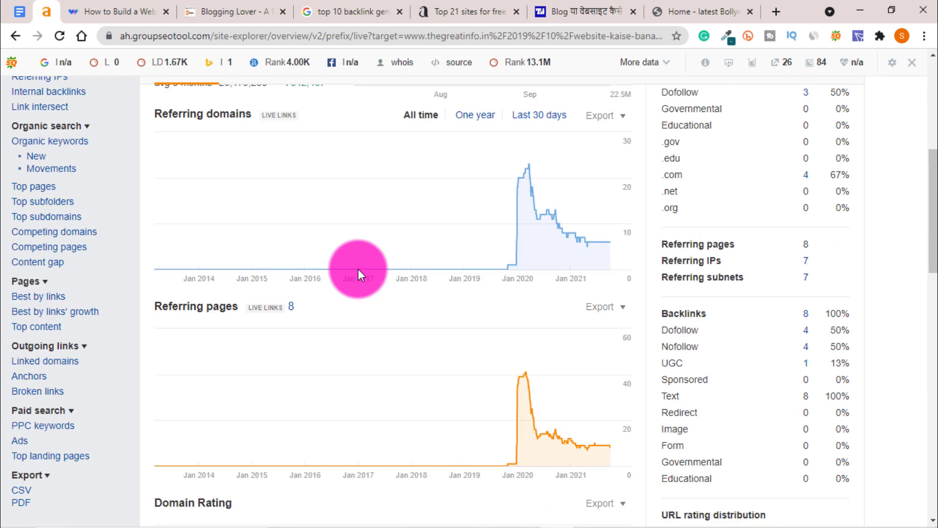
# - Return to the "top 10 backlink generator" search results and look over the featured snippet and first result
pyautogui.click(362, 11)
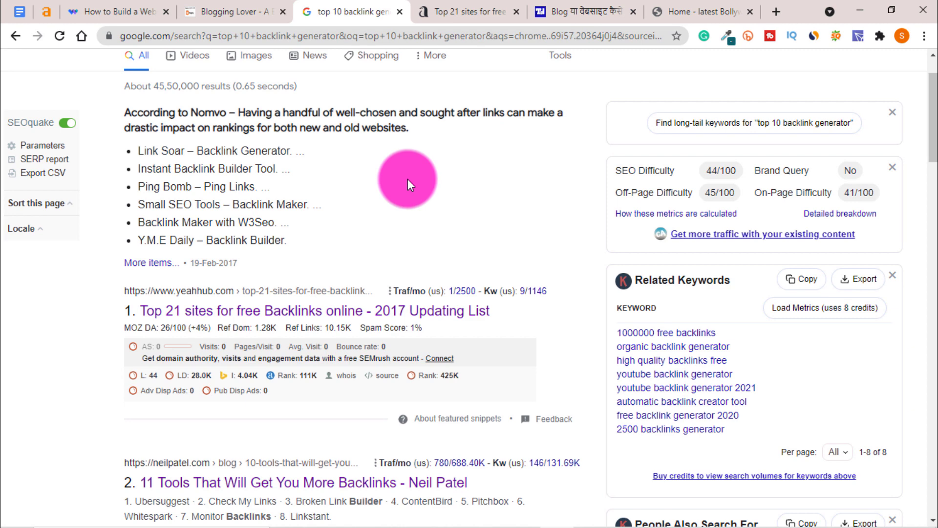
pyautogui.scroll(2, 409, 179)
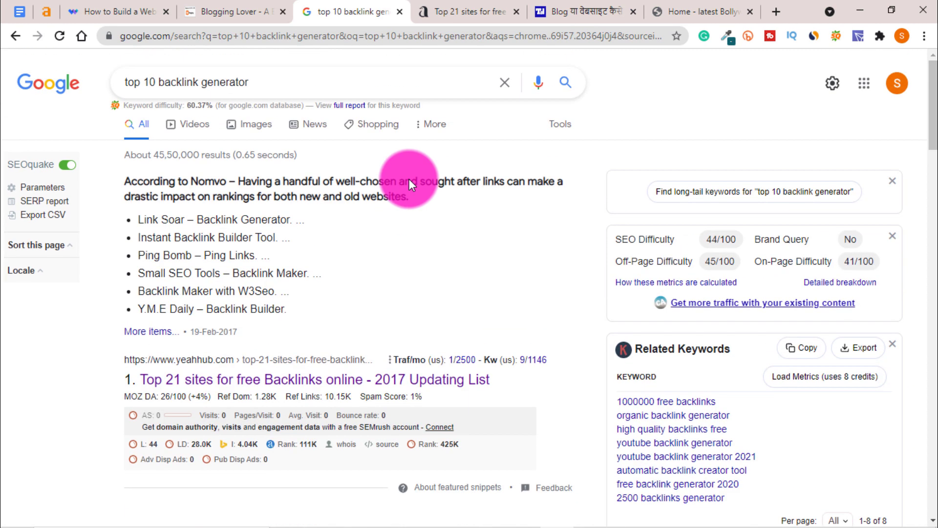
pyautogui.scroll(-3, 410, 177)
pyautogui.scroll(3, 412, 176)
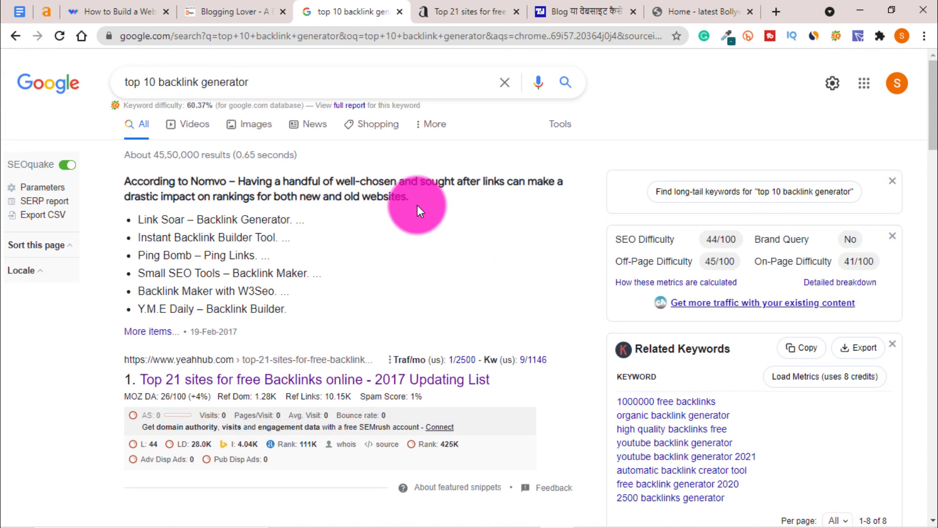